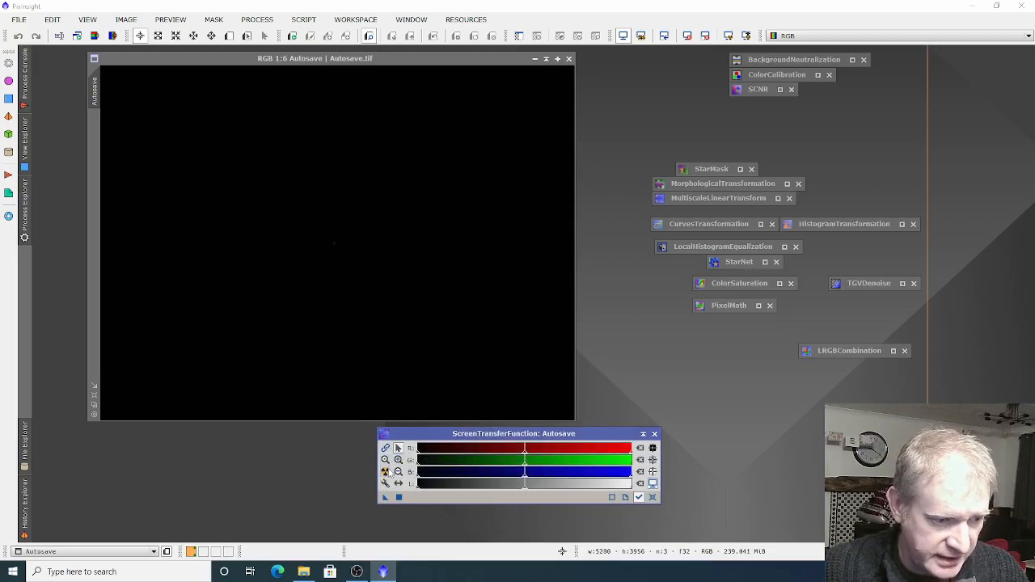
Auto-stretch the display of the Autosave image and apply BackgroundNeutralization to it with an upper limit of 0.1 and rescale as needed.
{"action": "left_click", "coordinate": [406, 337]}
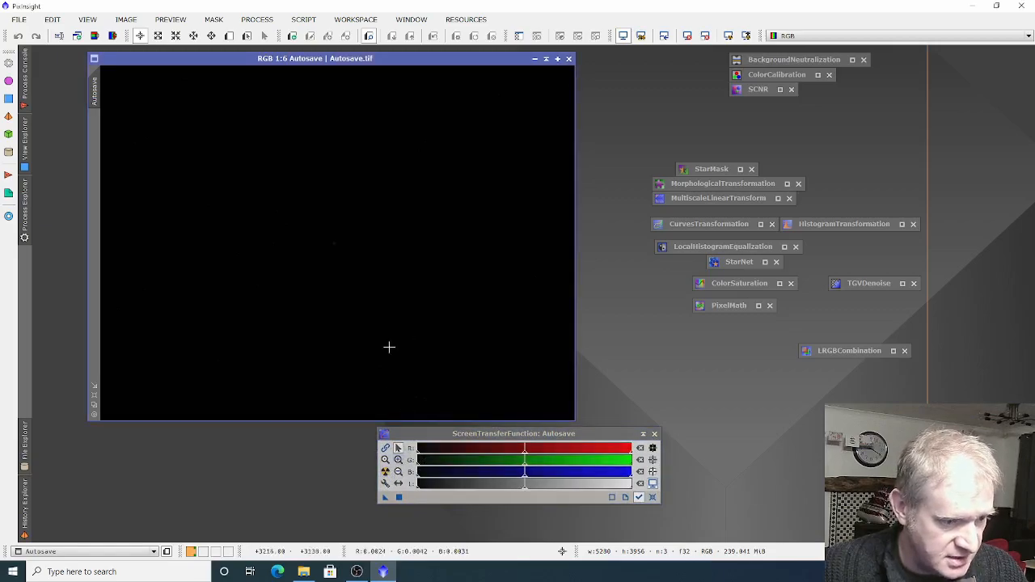
{"action": "left_click", "coordinate": [385, 474]}
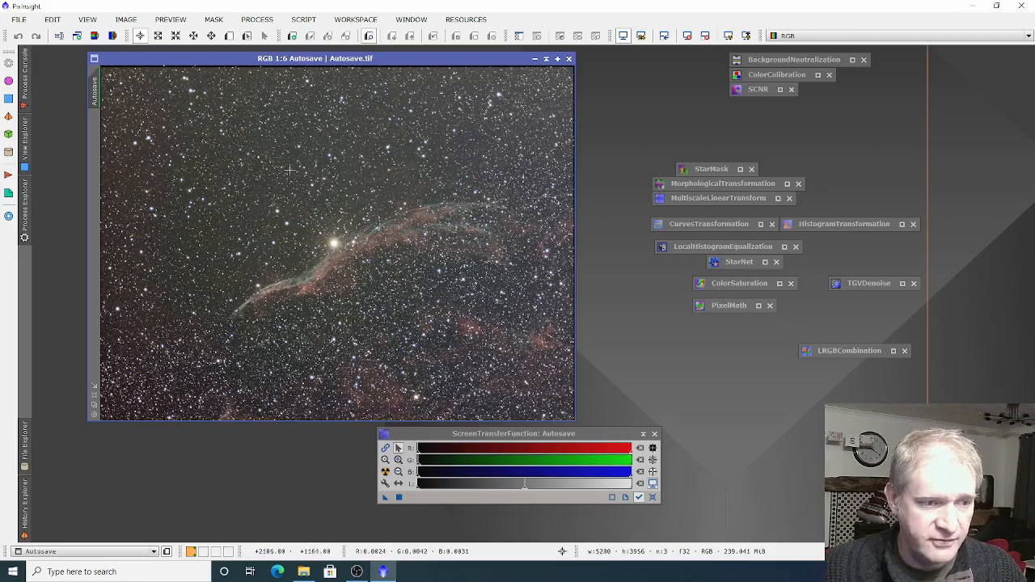
{"action": "double_click", "coordinate": [772, 62]}
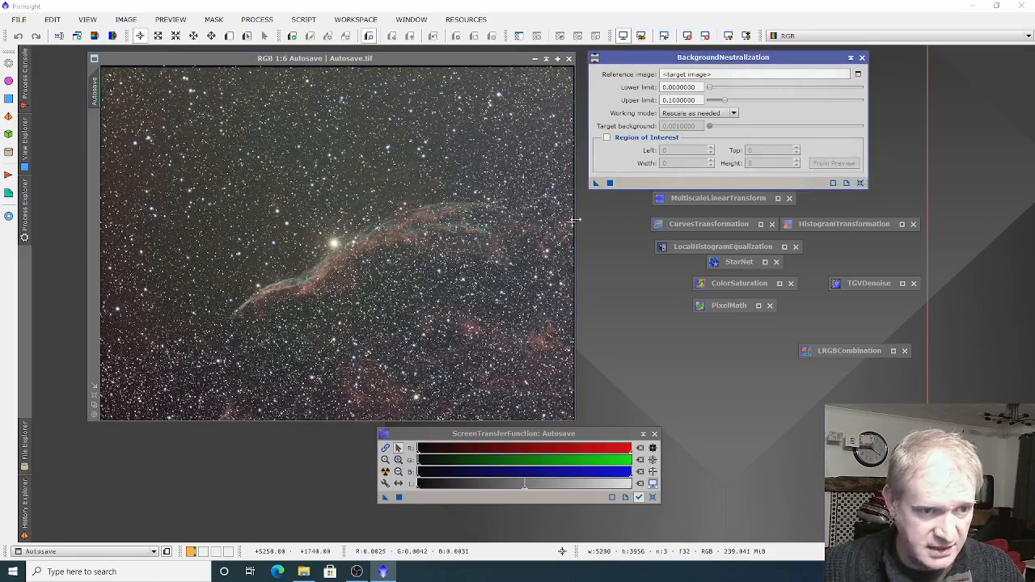
{"action": "left_click_drag", "start_coordinate": [595, 185], "coordinate": [431, 216]}
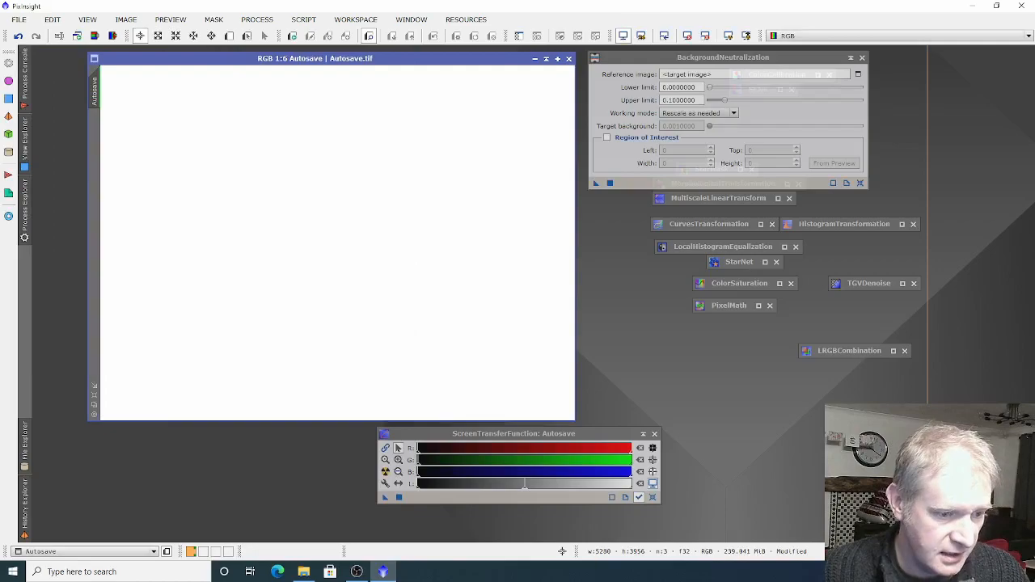
Reset and recompute the auto-stretch of the background-neutralized image, and collapse the BackgroundNeutralization process.
{"action": "left_click", "coordinate": [654, 498]}
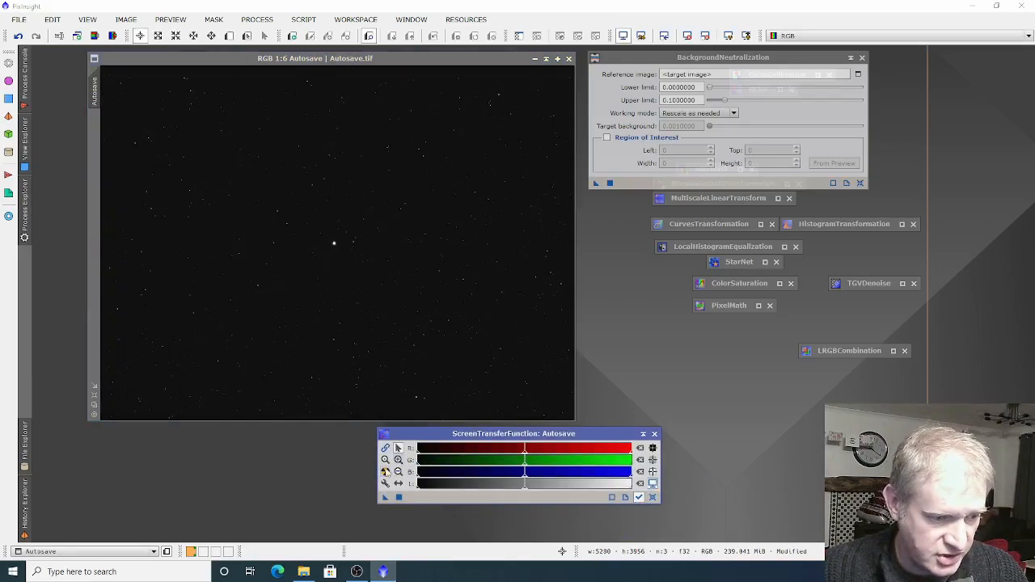
{"action": "left_click", "coordinate": [385, 472]}
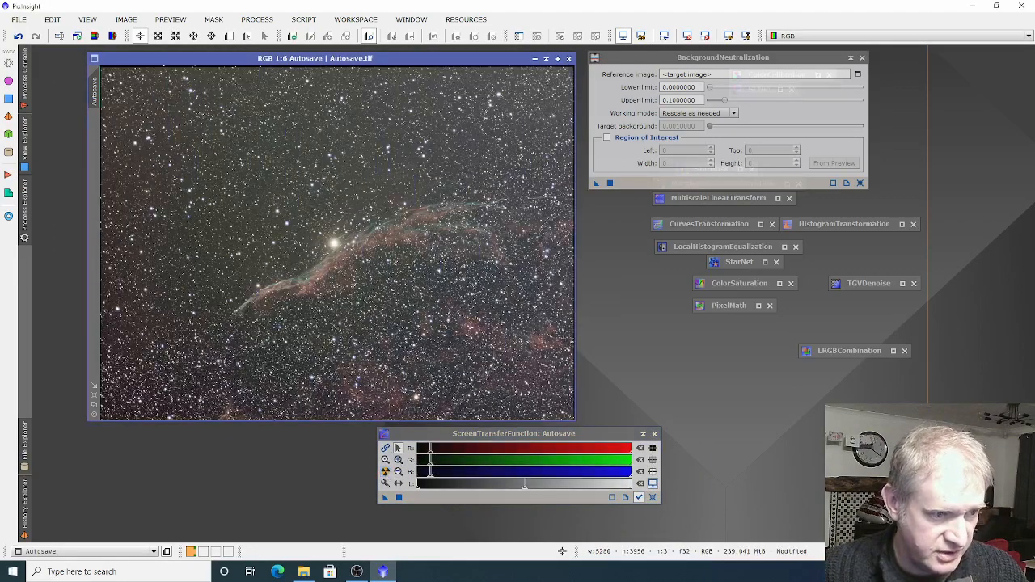
{"action": "left_click", "coordinate": [851, 58]}
Apply ColorCalibration with structure detection to the Autosave image and renew its display auto-stretch.
{"action": "double_click", "coordinate": [762, 74]}
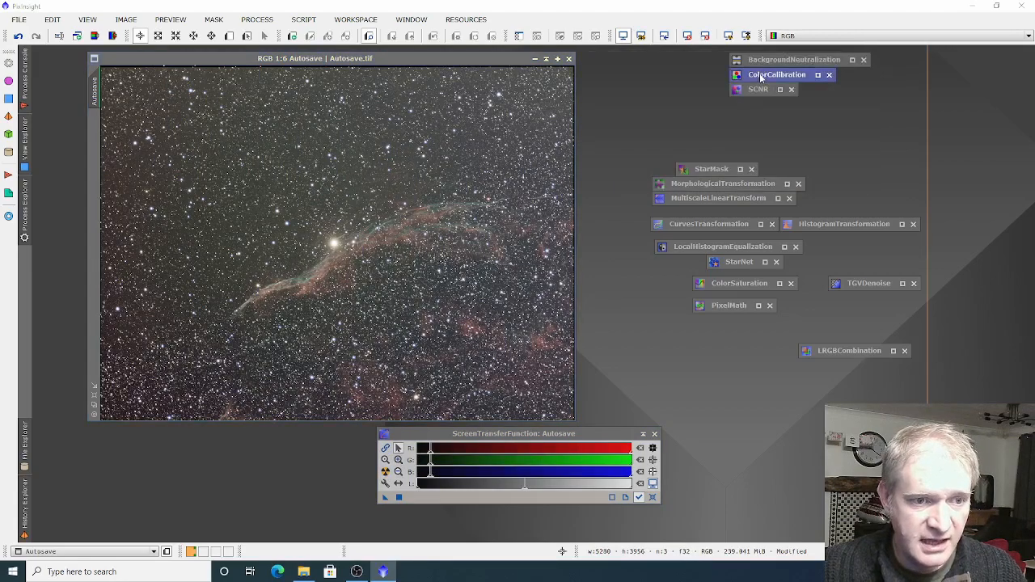
{"action": "left_click_drag", "start_coordinate": [732, 386], "coordinate": [381, 320]}
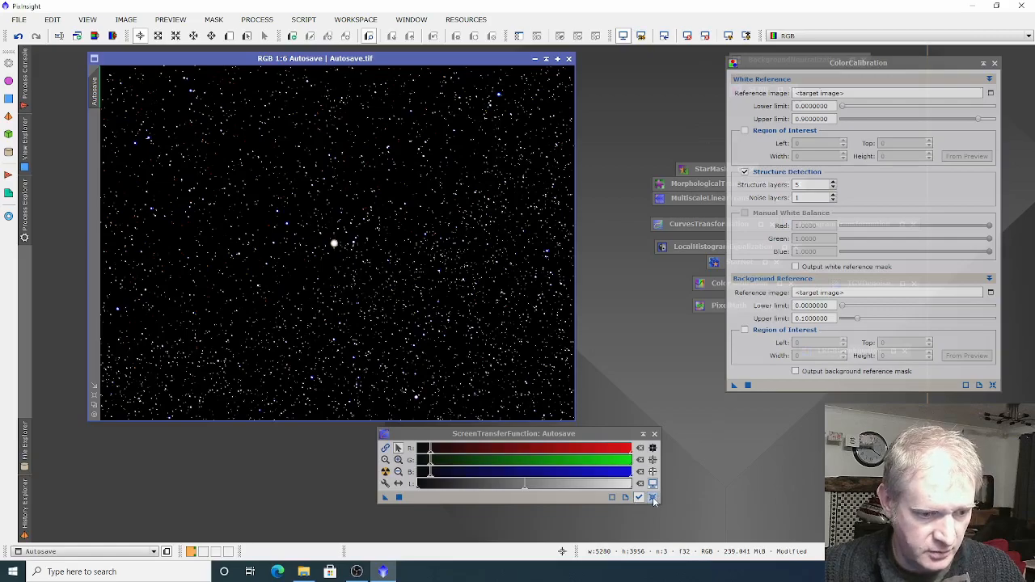
{"action": "left_click", "coordinate": [653, 497]}
{"action": "left_click", "coordinate": [386, 472]}
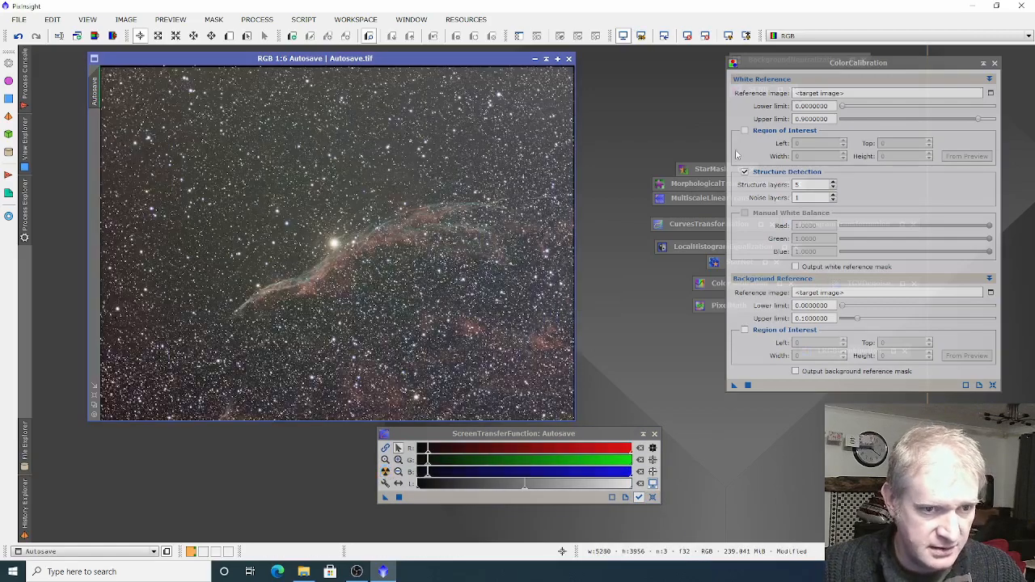
{"action": "left_click", "coordinate": [984, 63]}
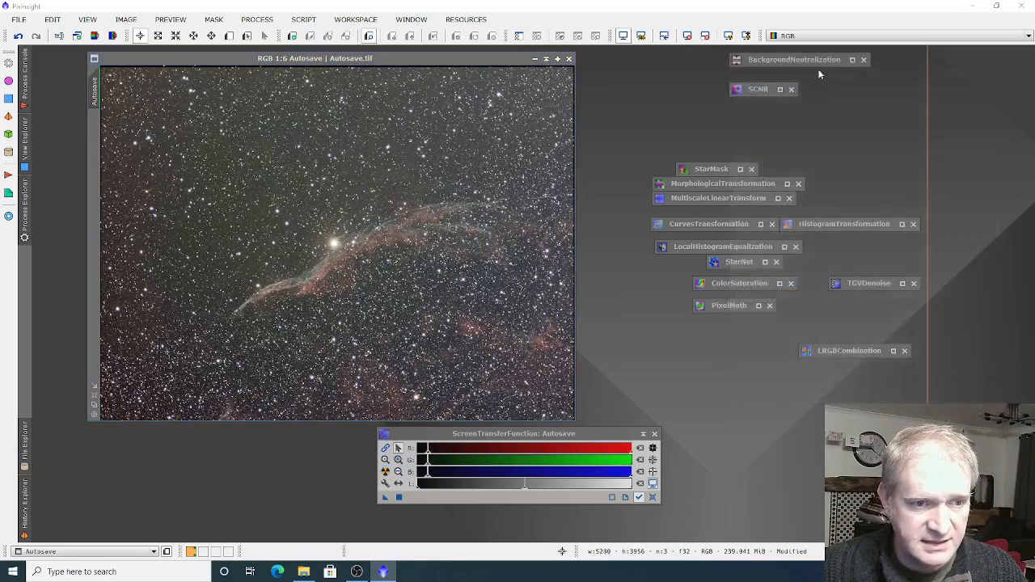
Remove green from the Autosave image with SCNR, using Average Neutral and amount 1.00, and renew the display auto-stretch.
{"action": "double_click", "coordinate": [757, 89]}
{"action": "left_click_drag", "start_coordinate": [815, 175], "coordinate": [748, 130]}
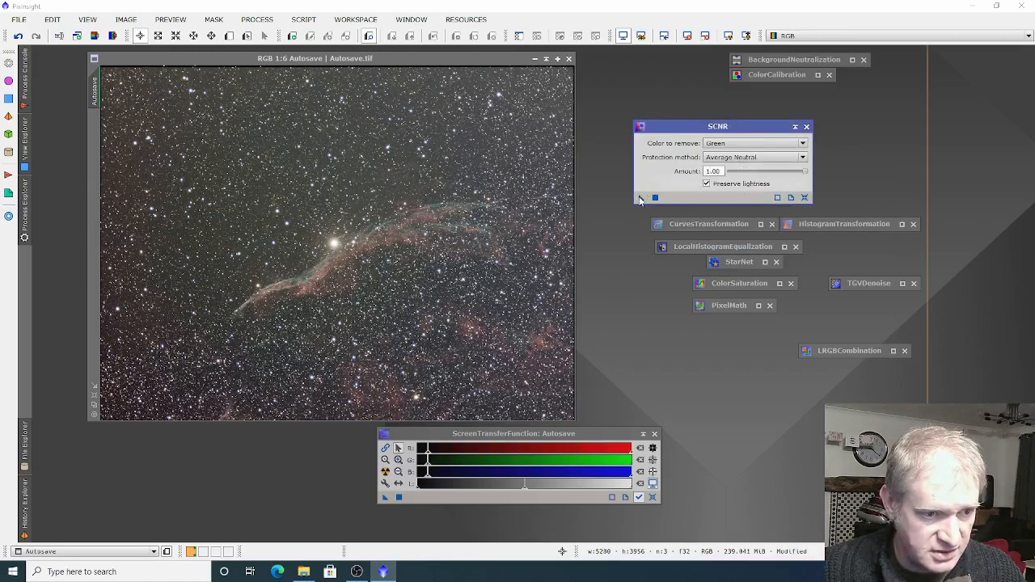
{"action": "left_click_drag", "start_coordinate": [641, 199], "coordinate": [456, 233]}
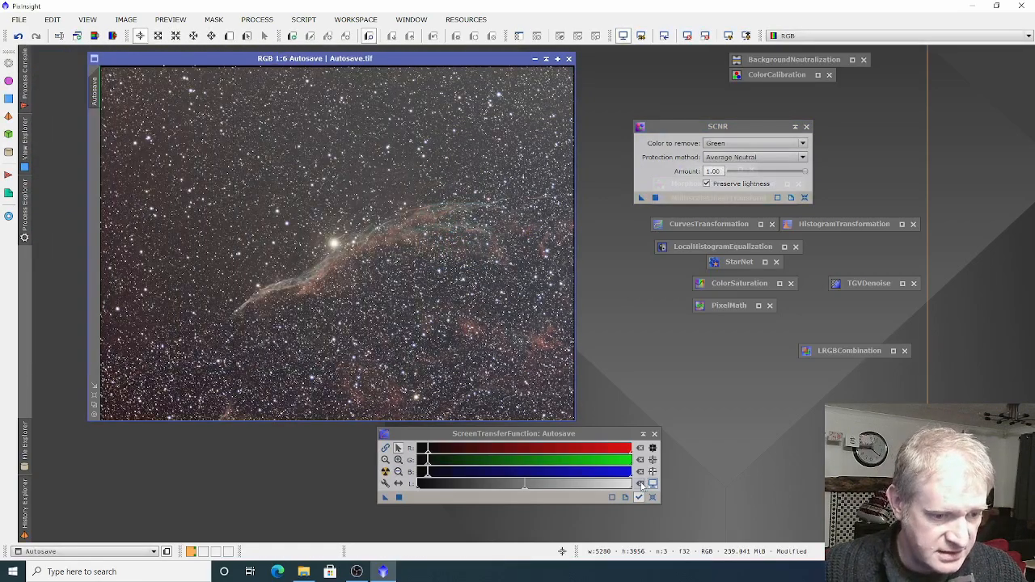
{"action": "left_click", "coordinate": [652, 498]}
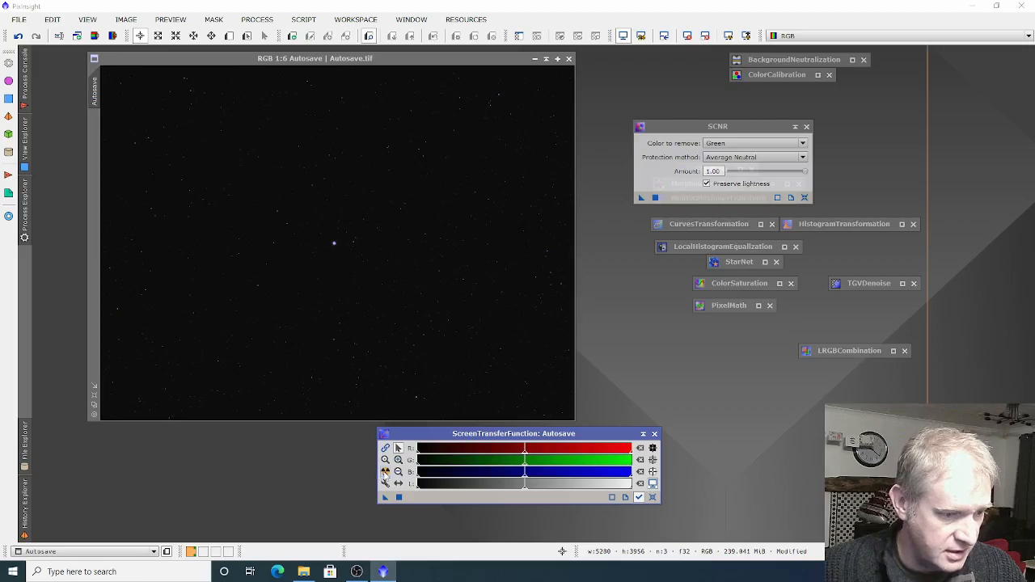
{"action": "left_click", "coordinate": [385, 472]}
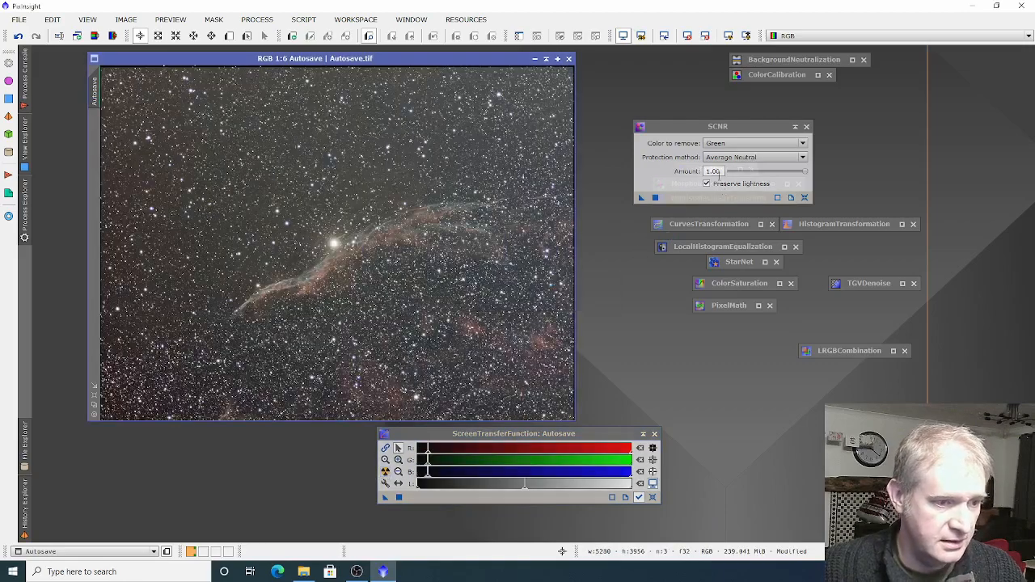
{"action": "left_click", "coordinate": [795, 126]}
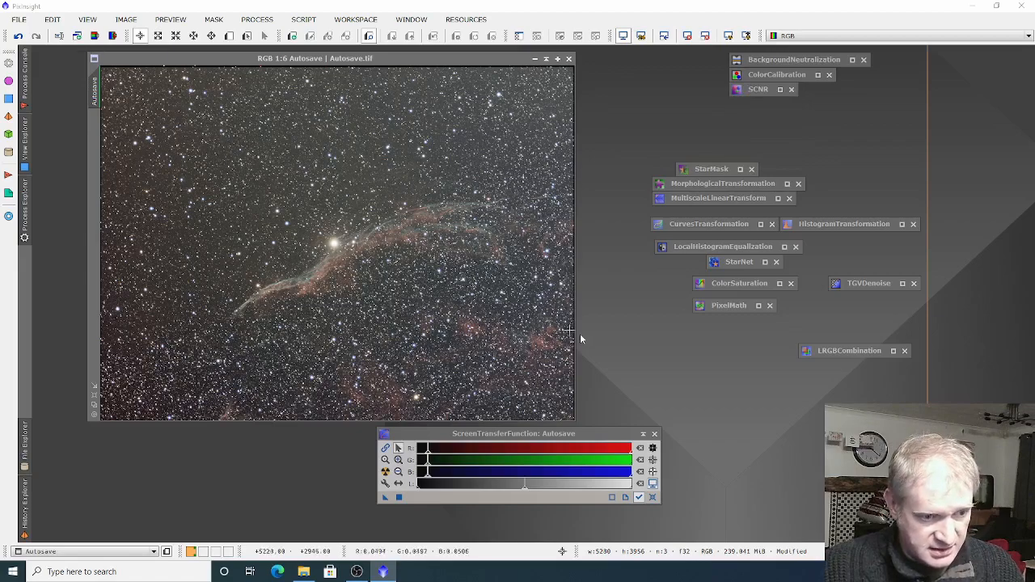
Trim the edges of the Autosave image with DynamicCrop to about 5178 × 3834 pixels.
{"action": "left_click", "coordinate": [259, 23]}
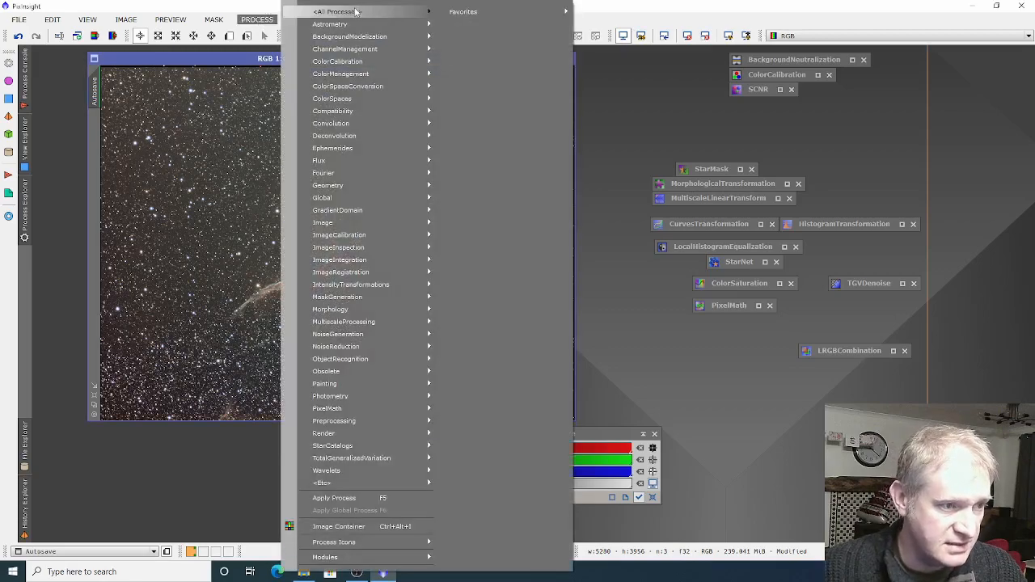
{"action": "mouse_move", "coordinate": [347, 12]}
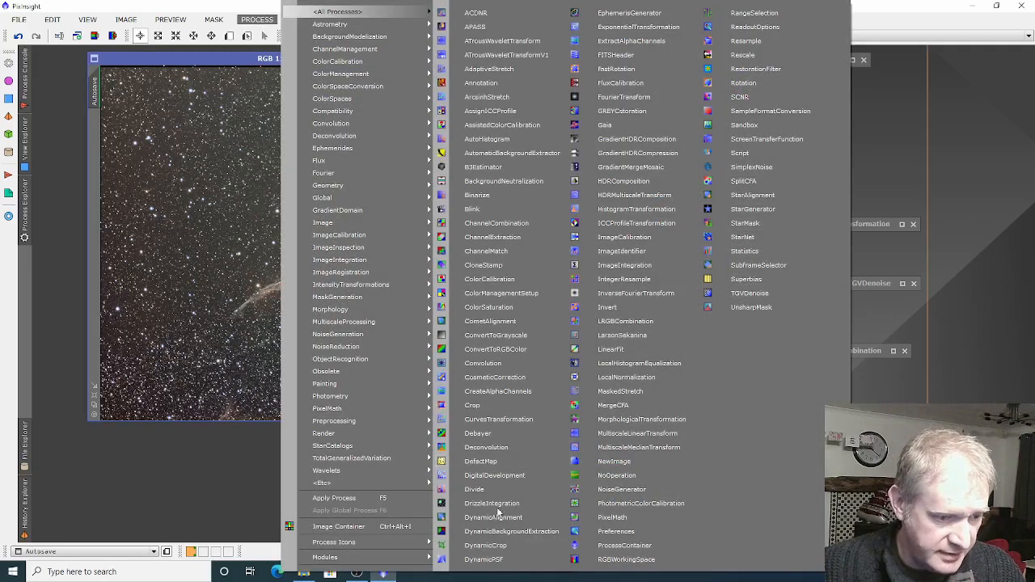
{"action": "left_click", "coordinate": [479, 547]}
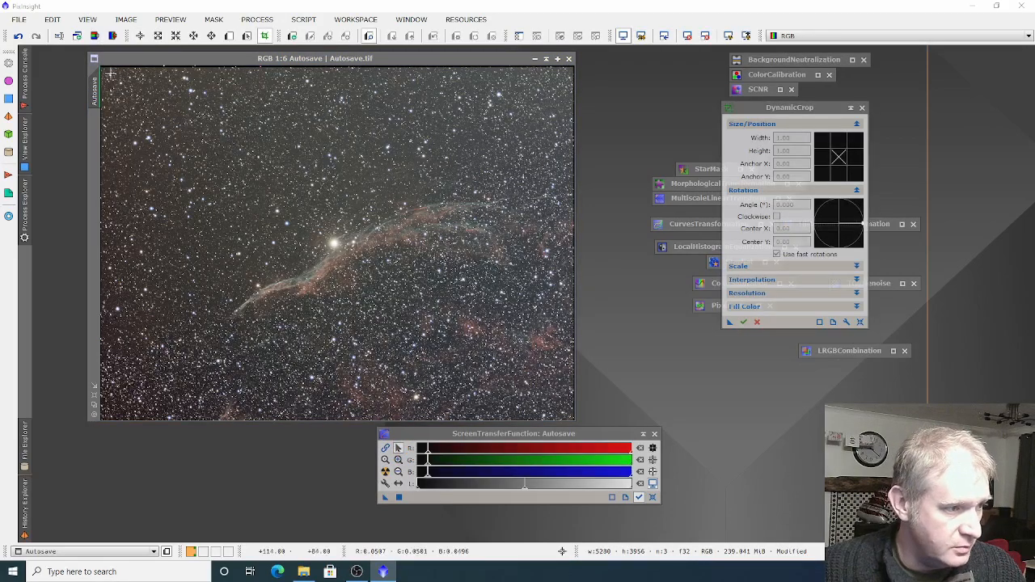
{"action": "left_click_drag", "start_coordinate": [105, 72], "coordinate": [571, 420]}
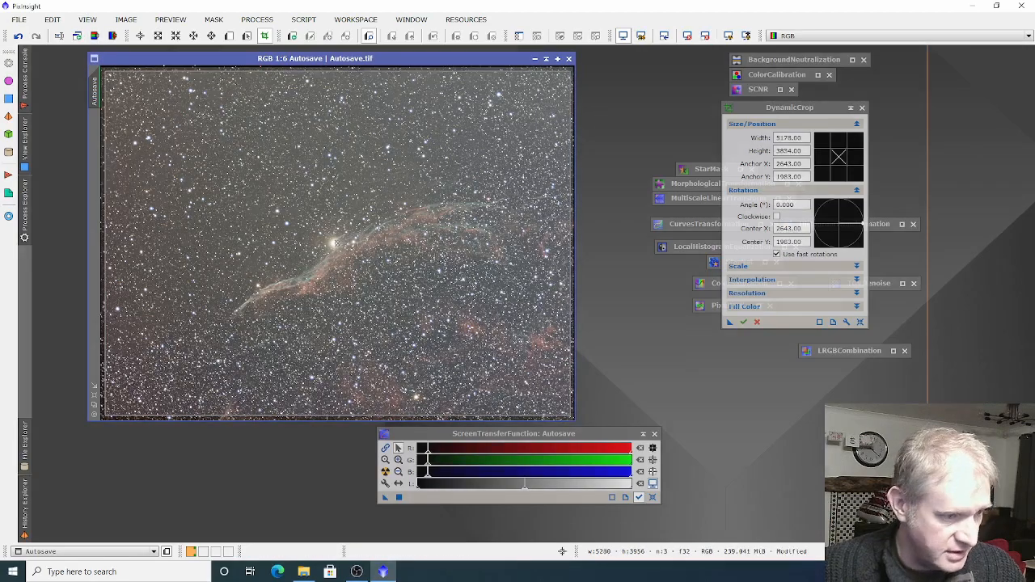
{"action": "key", "text": "Return"}
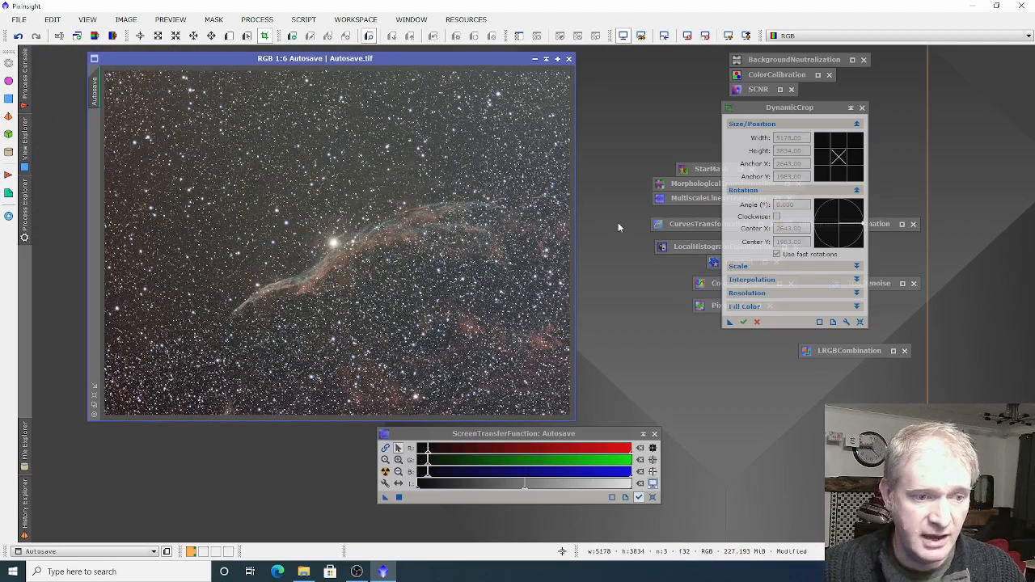
{"action": "left_click", "coordinate": [863, 108]}
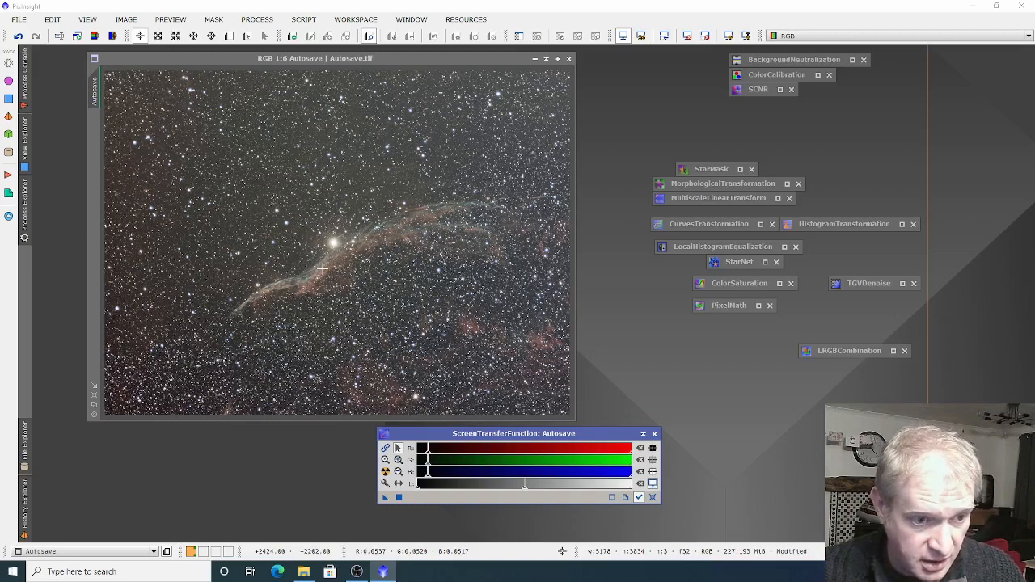
Open StarMask with its parameters reset to defaults and recompute the auto-stretch of the cropped Autosave image.
{"action": "double_click", "coordinate": [711, 169]}
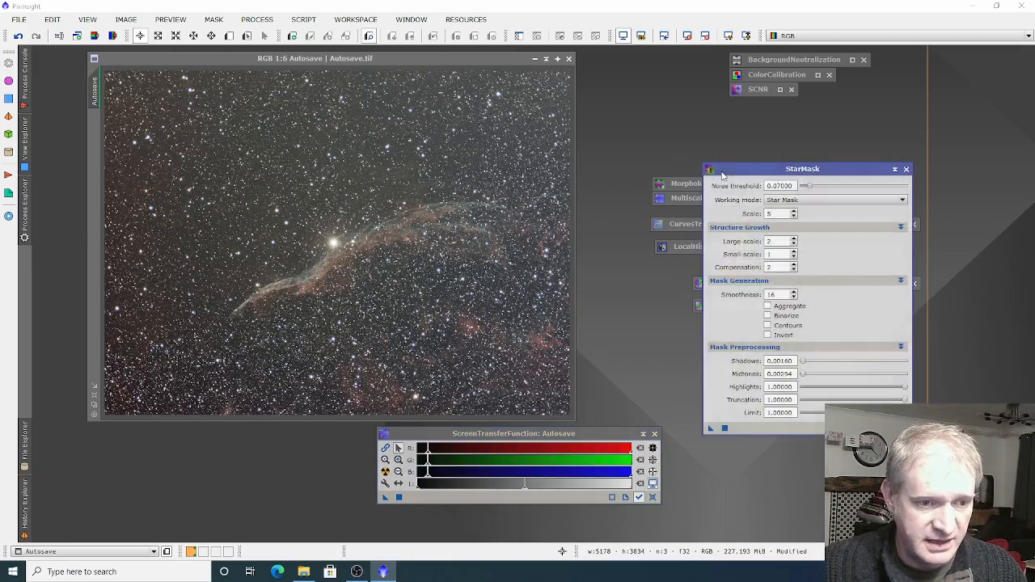
{"action": "left_click", "coordinate": [903, 428]}
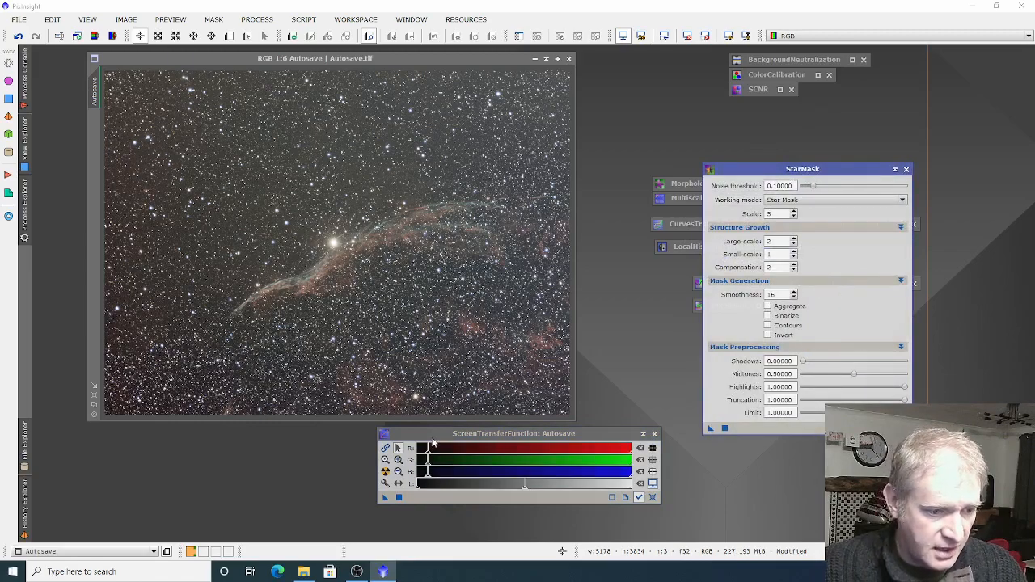
{"action": "left_click", "coordinate": [447, 357]}
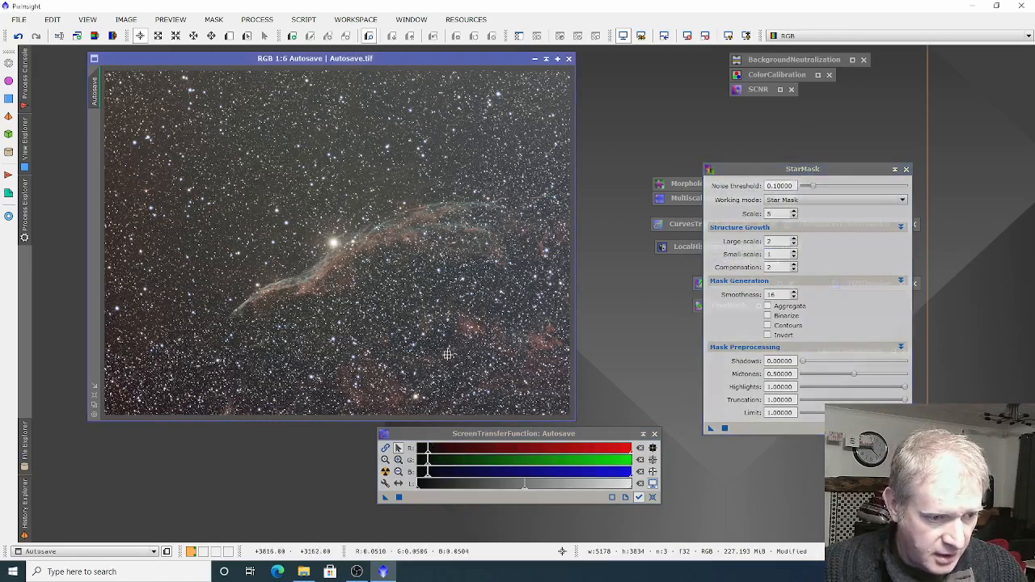
{"action": "left_click", "coordinate": [653, 498]}
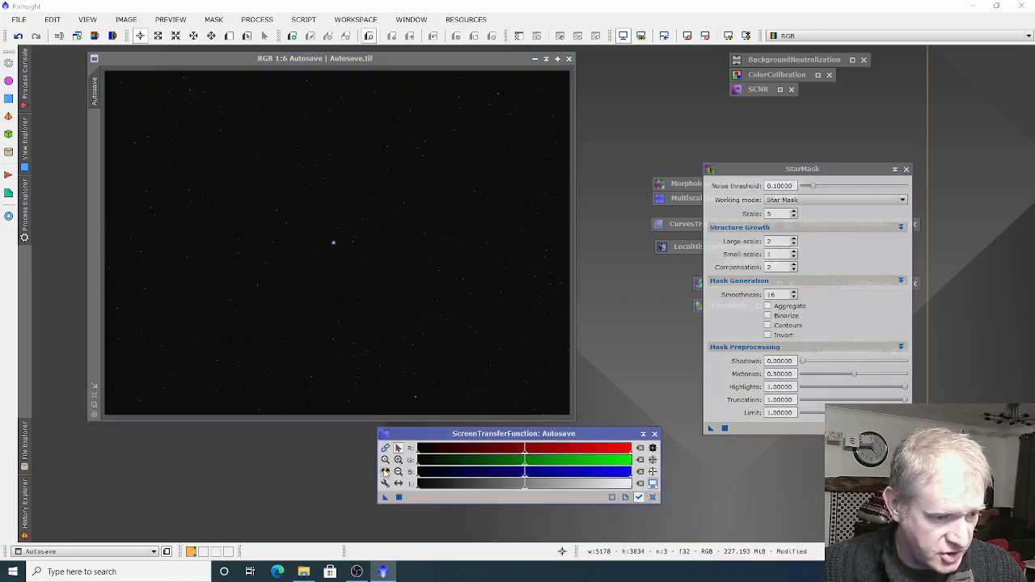
{"action": "left_click", "coordinate": [385, 471]}
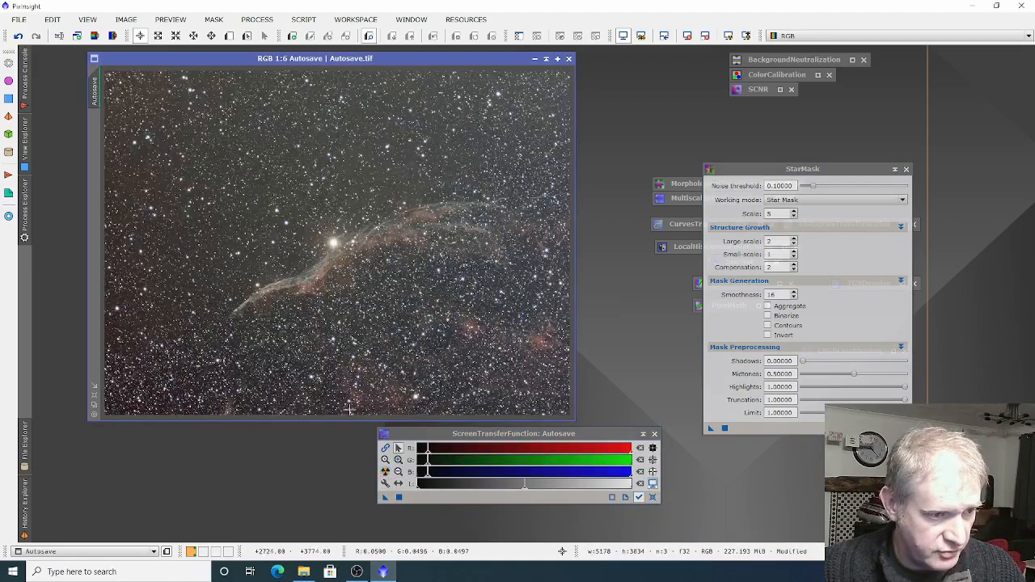
Copy the R/K shadows value 0.049049 from the screen stretch parameters into StarMask's Shadows setting.
{"action": "left_click", "coordinate": [385, 484]}
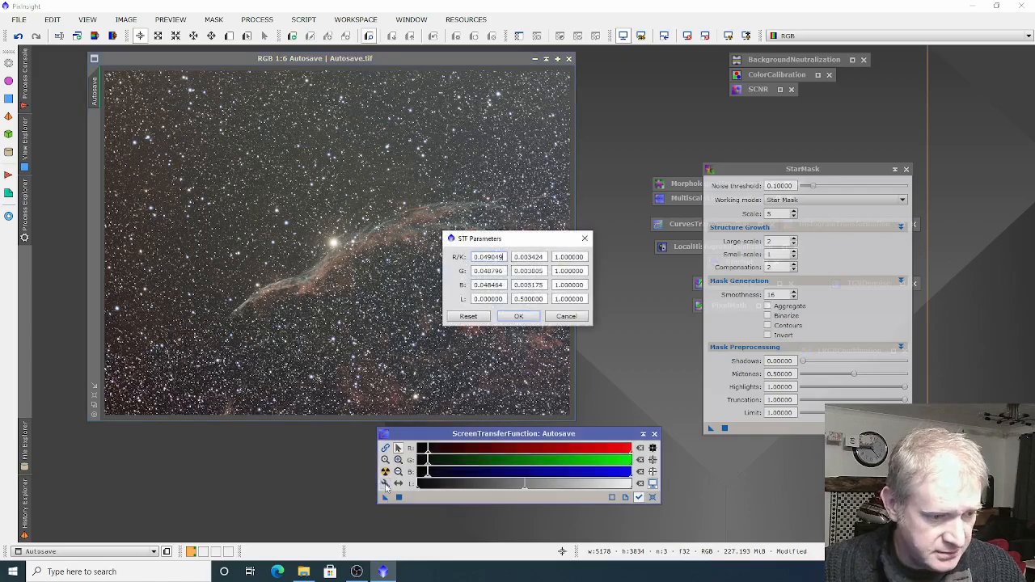
{"action": "double_click", "coordinate": [488, 257]}
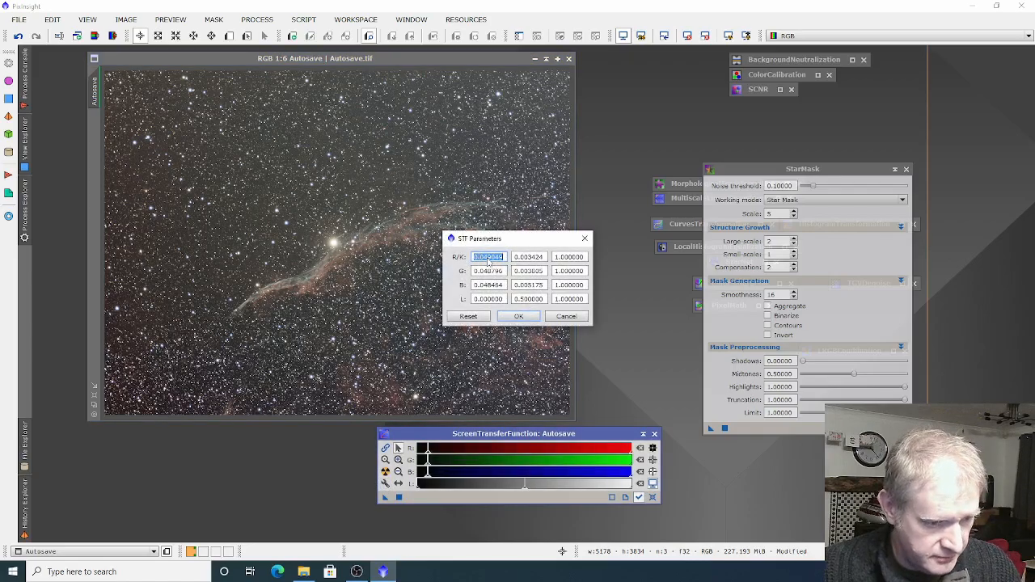
{"action": "left_click", "coordinate": [536, 317]}
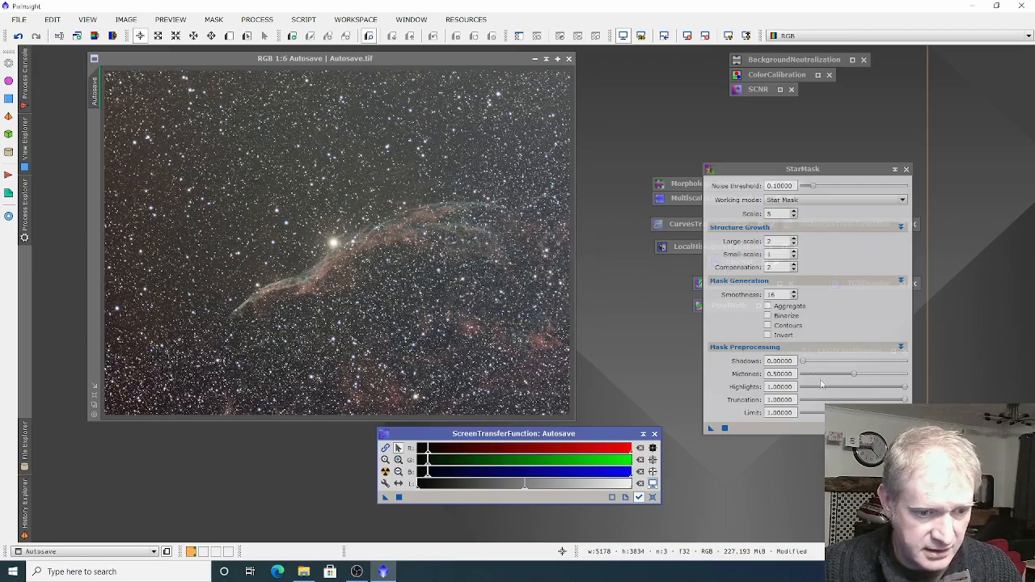
{"action": "double_click", "coordinate": [783, 361]}
{"action": "type", "text": "0.049049"}
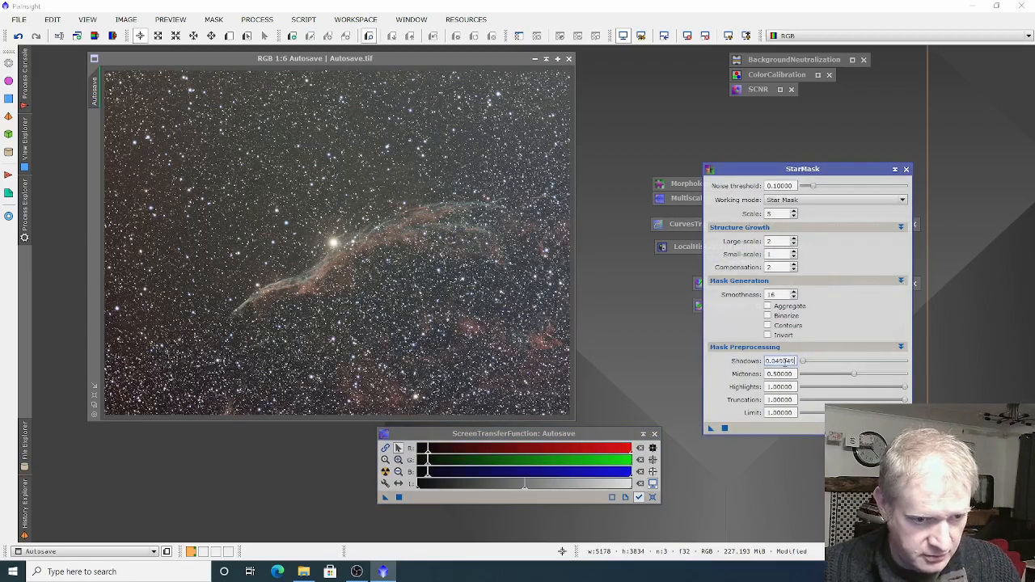
Copy the R/K midtones value 0.003424 from the screen stretch parameters into StarMask's Midtones setting.
{"action": "left_click", "coordinate": [384, 483]}
{"action": "double_click", "coordinate": [530, 257]}
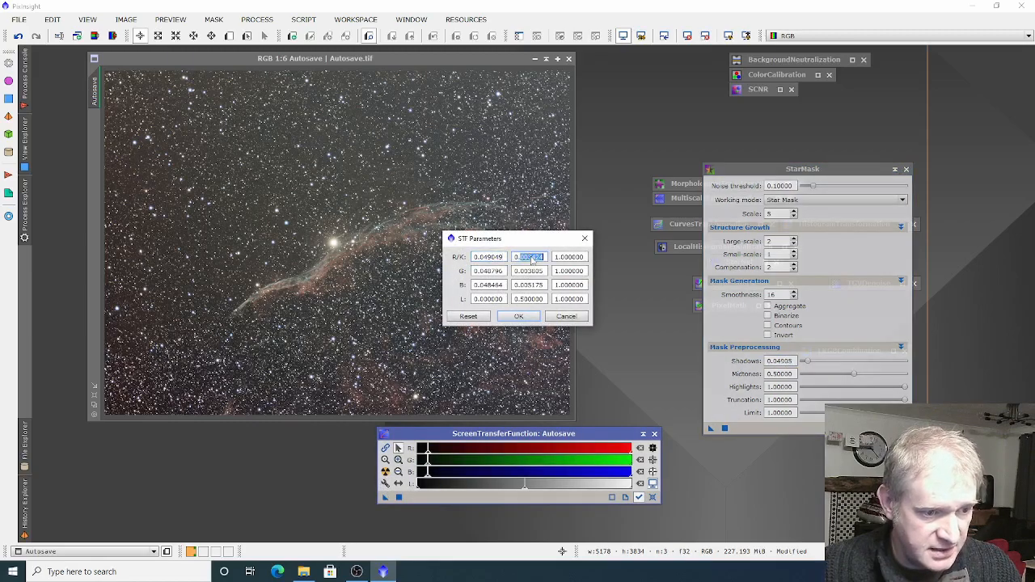
{"action": "left_click", "coordinate": [518, 316]}
{"action": "double_click", "coordinate": [778, 374]}
{"action": "type", "text": "0.003424"}
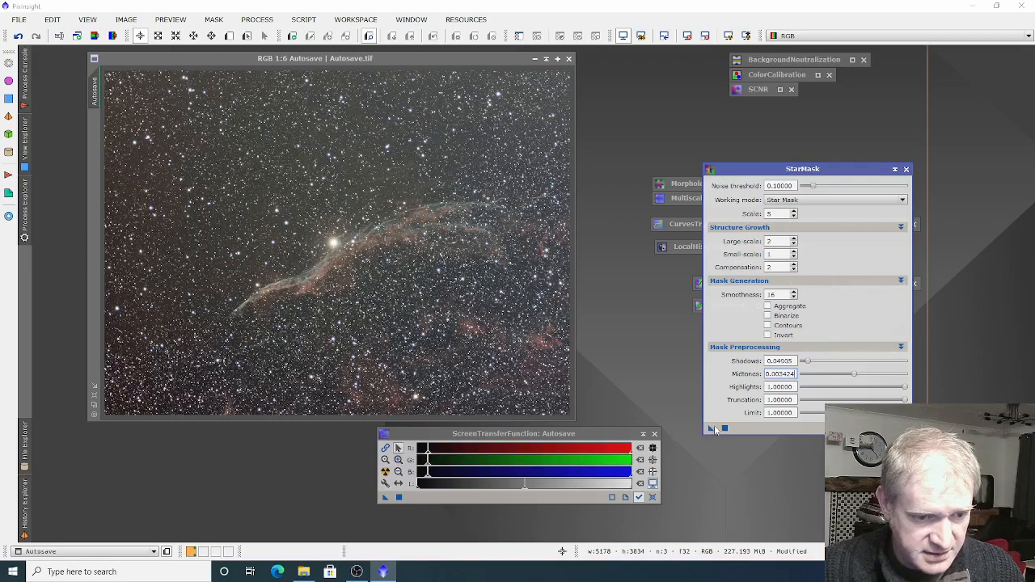
Generate a star mask from the Autosave image and apply it to that image as its mask.
{"action": "left_click_drag", "start_coordinate": [709, 430], "coordinate": [448, 344]}
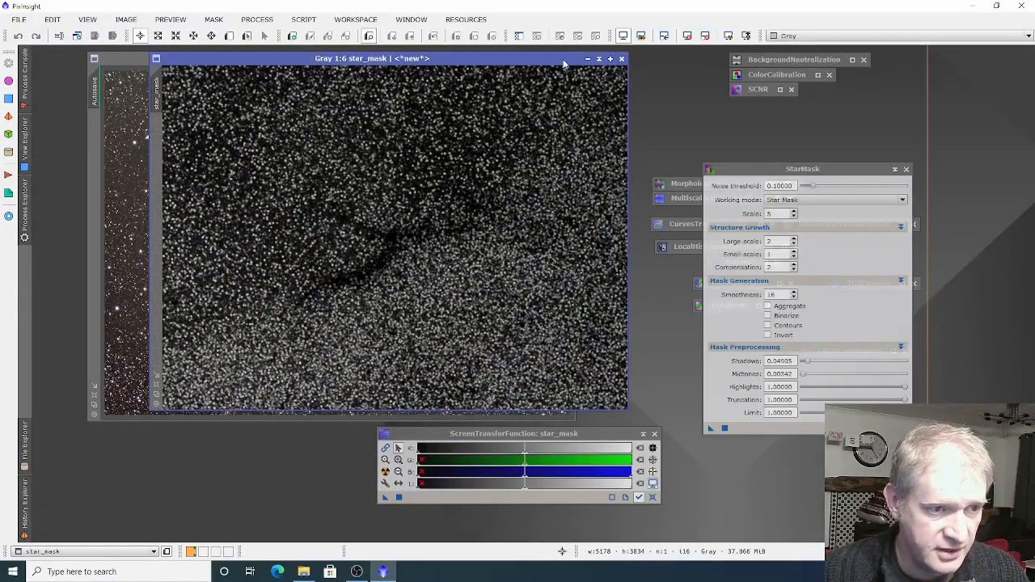
{"action": "mouse_move", "coordinate": [558, 63]}
{"action": "left_mouse_down"}
{"action": "mouse_move", "coordinate": [520, 70]}
{"action": "mouse_move", "coordinate": [548, 71]}
{"action": "left_mouse_up"}
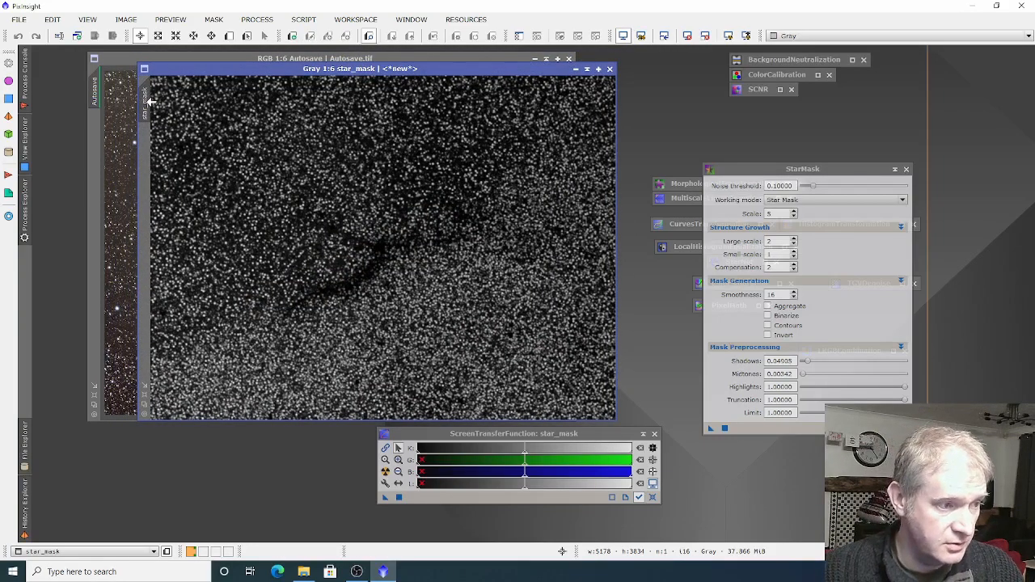
{"action": "mouse_move", "coordinate": [147, 100]}
{"action": "left_click_drag", "start_coordinate": [147, 100], "coordinate": [91, 121]}
{"action": "mouse_move", "coordinate": [84, 98]}
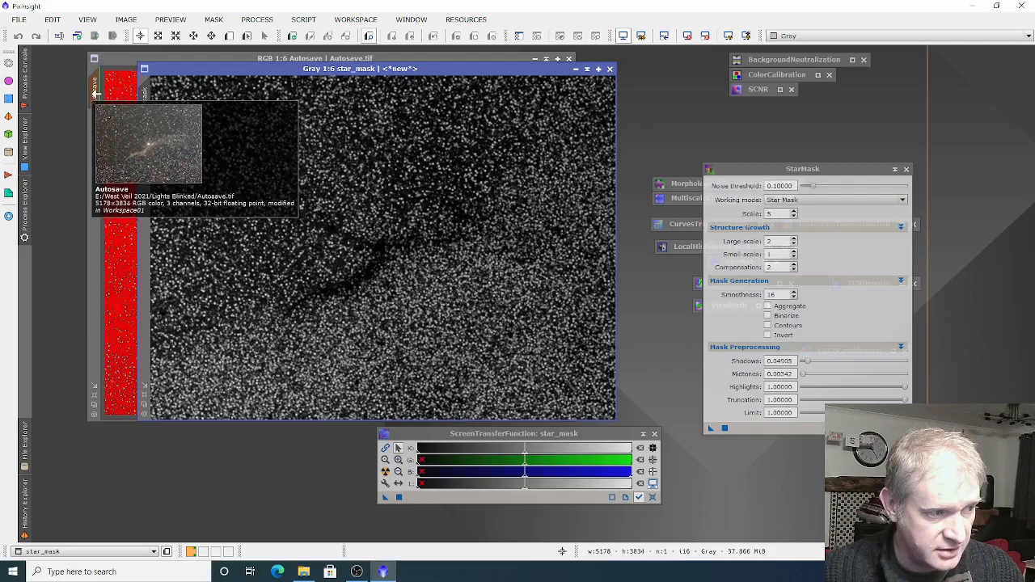
Collapse the star_mask image and park it clear of the Autosave image, then collapse StarMask.
{"action": "left_click", "coordinate": [588, 69]}
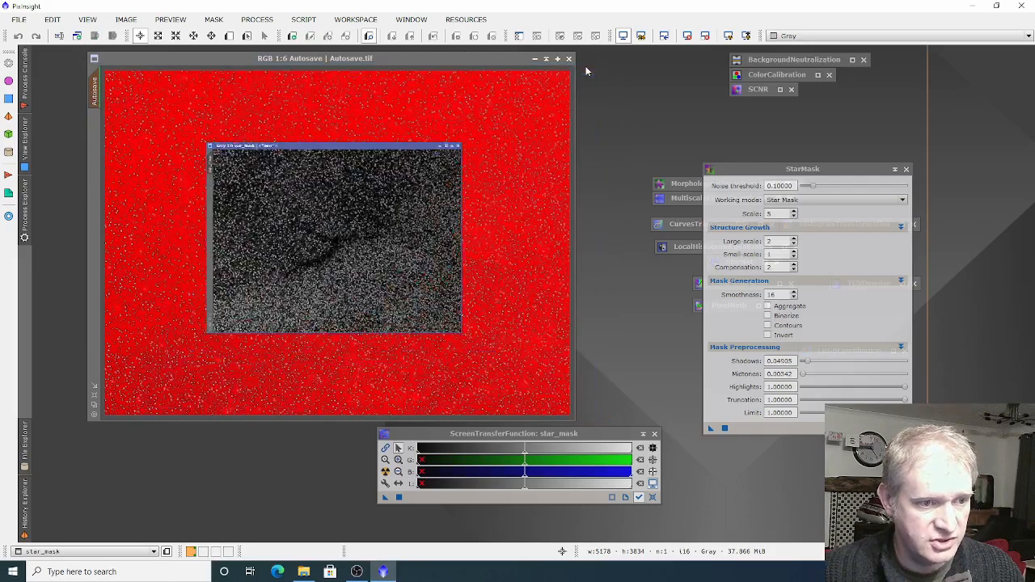
{"action": "left_click_drag", "start_coordinate": [318, 241], "coordinate": [103, 522]}
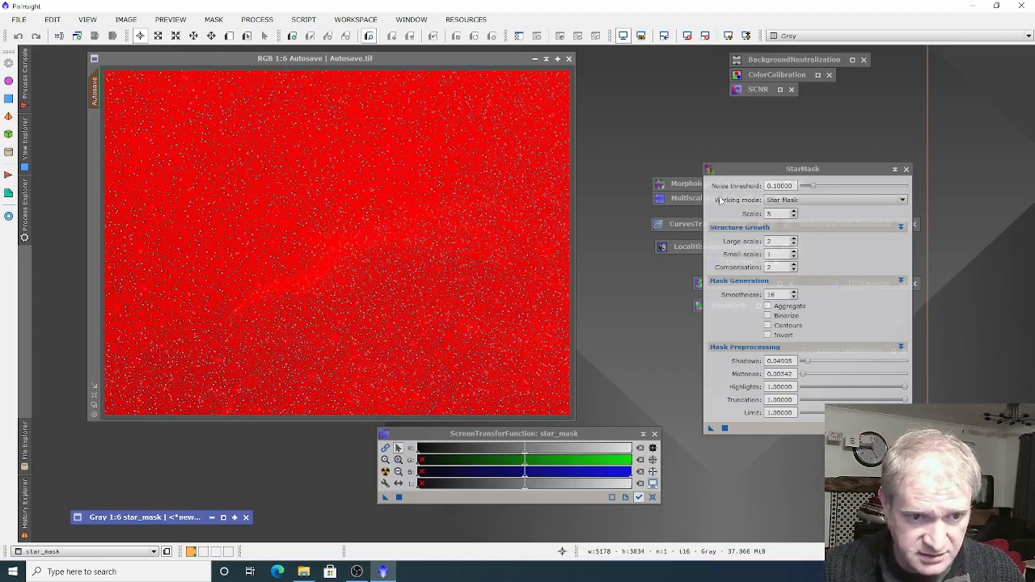
{"action": "left_click", "coordinate": [896, 170]}
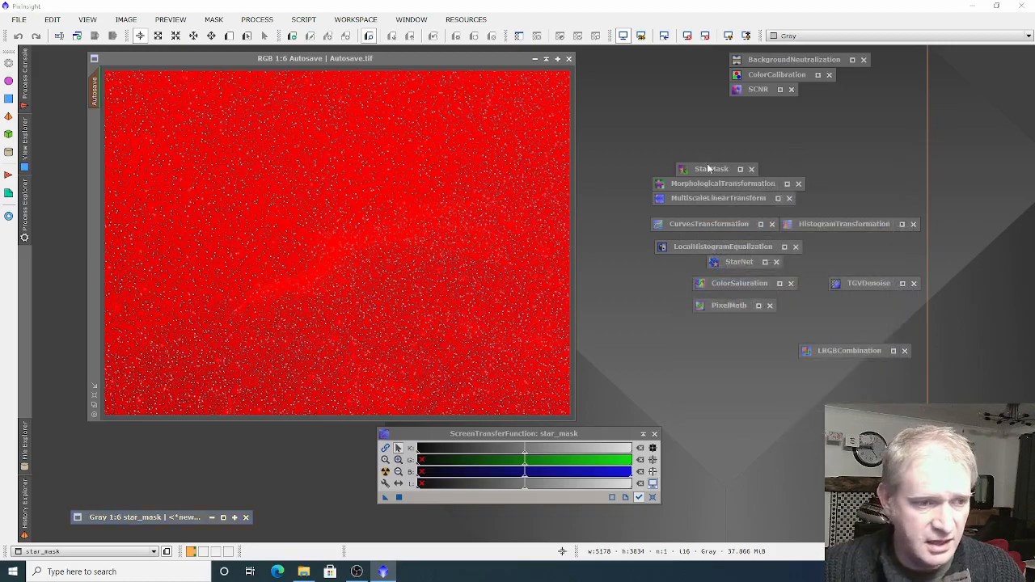
Hide the red mask overlay on the Autosave image while keeping the star mask enabled.
{"action": "left_click", "coordinate": [213, 19]}
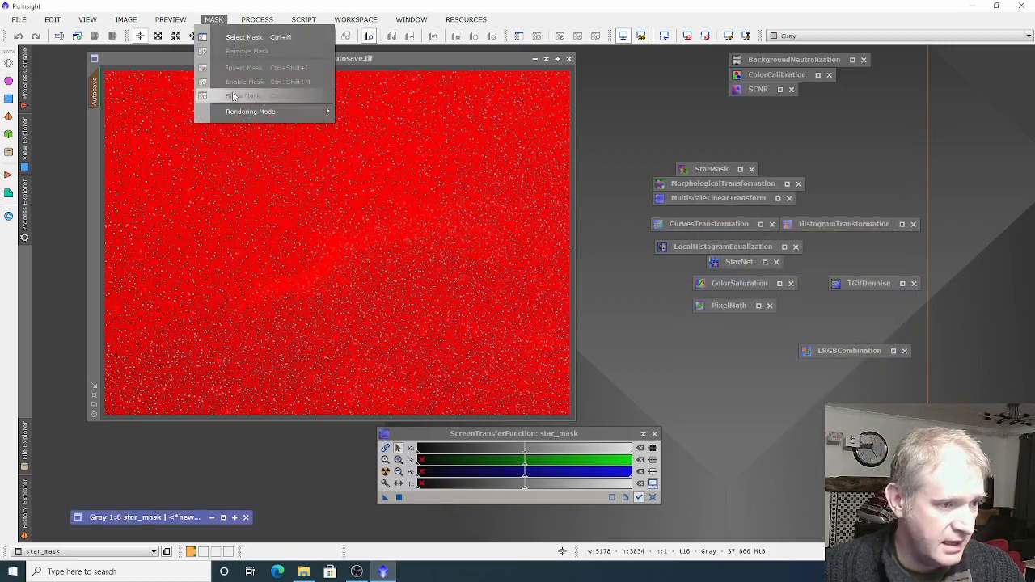
{"action": "left_click", "coordinate": [142, 105]}
{"action": "left_click", "coordinate": [214, 19]}
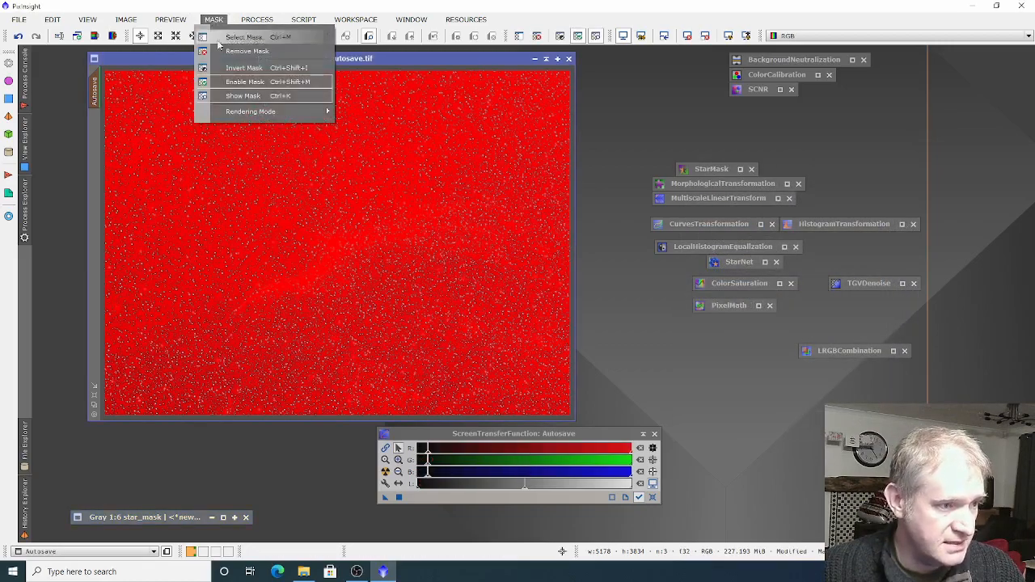
{"action": "left_click", "coordinate": [239, 96]}
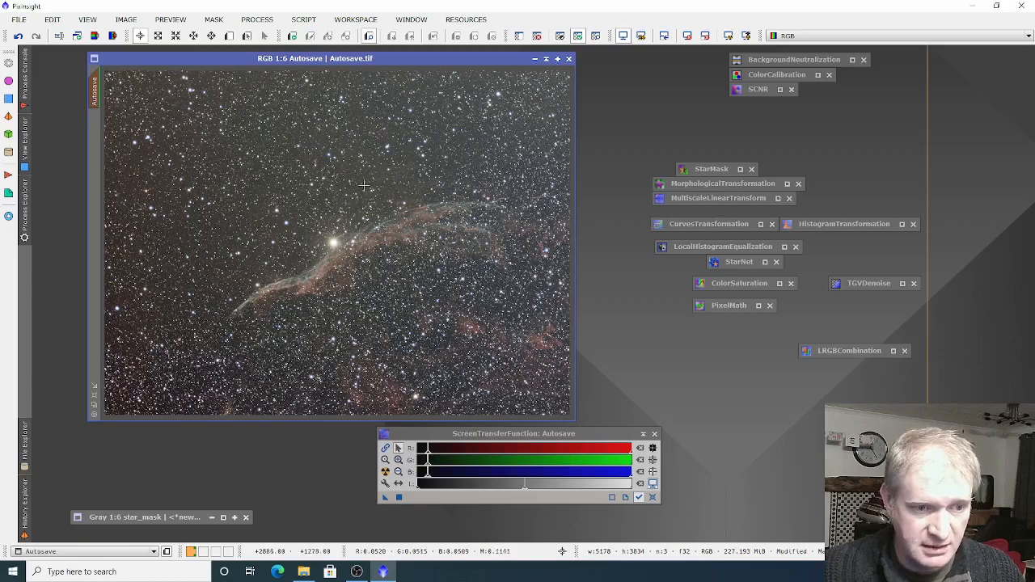
Reset MorphologicalTransformation to its defaults and apply Erosion (Minimum) with amount 1.00 and size 3 to the masked Autosave image.
{"action": "double_click", "coordinate": [722, 188]}
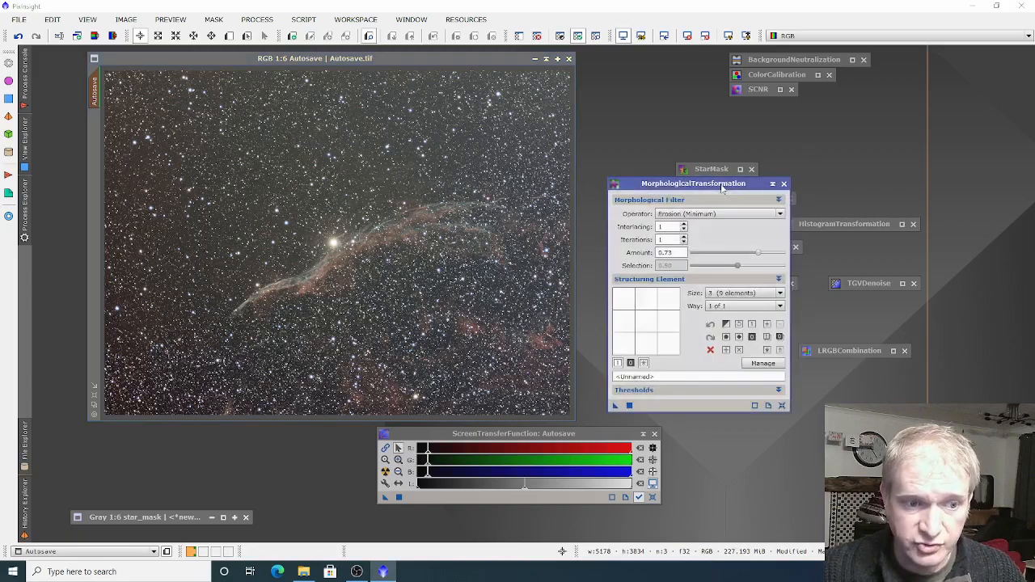
{"action": "left_click_drag", "start_coordinate": [714, 184], "coordinate": [712, 130]}
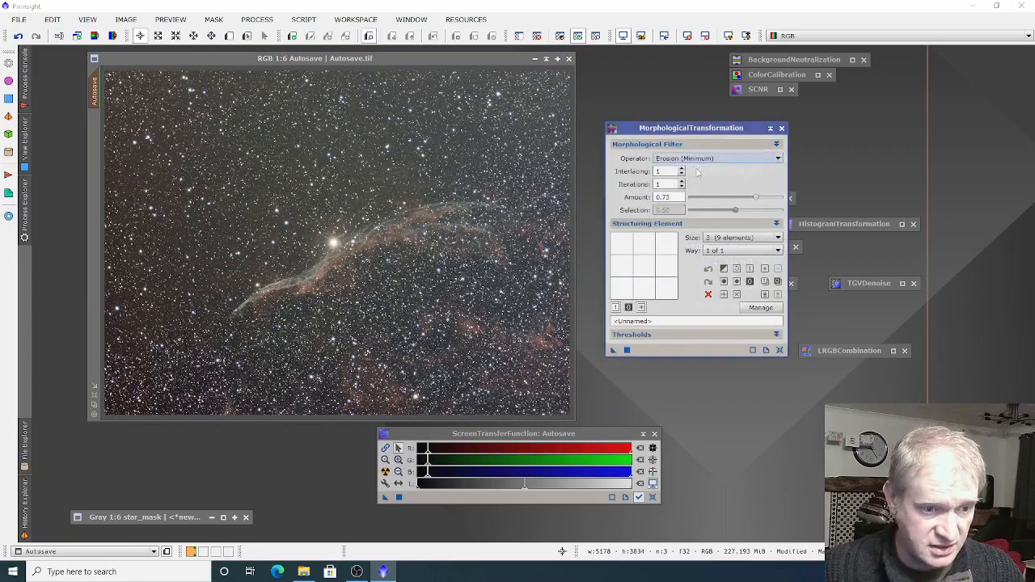
{"action": "left_click", "coordinate": [780, 351]}
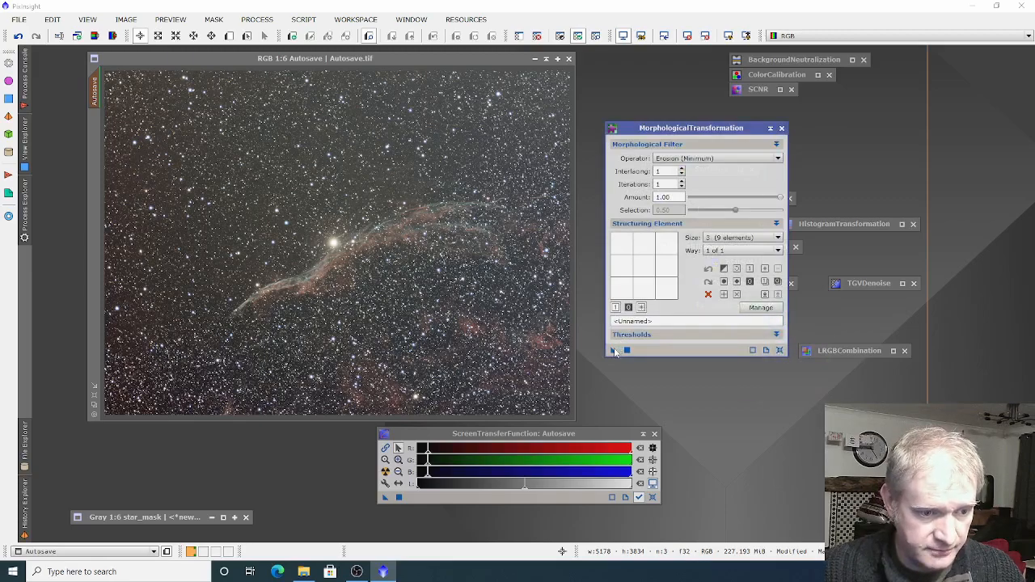
{"action": "left_click_drag", "start_coordinate": [612, 357], "coordinate": [449, 321]}
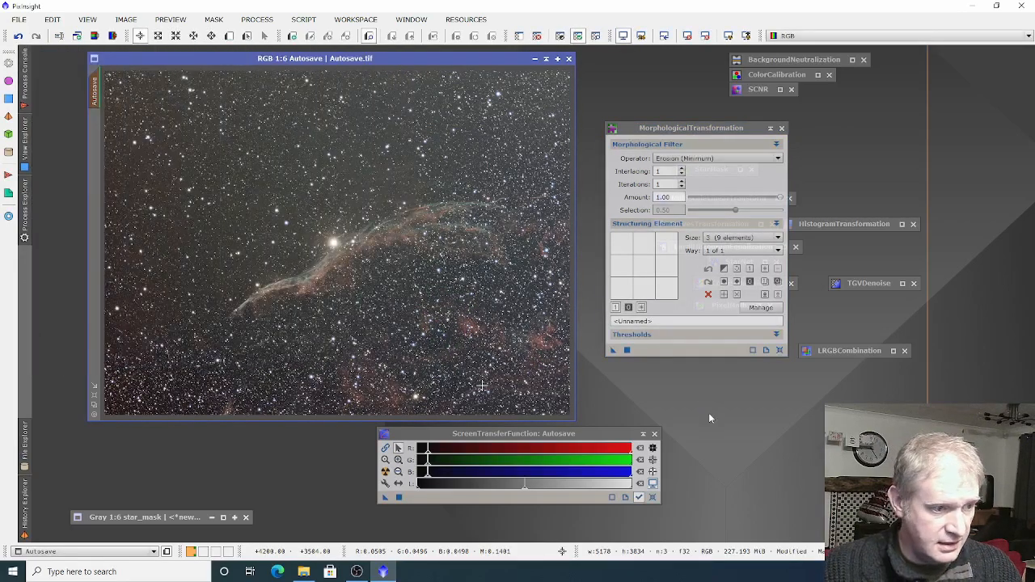
Inspect the effect of the erosion on the stars, including around the bright central star, and collapse MorphologicalTransformation.
{"action": "left_click", "coordinate": [19, 43]}
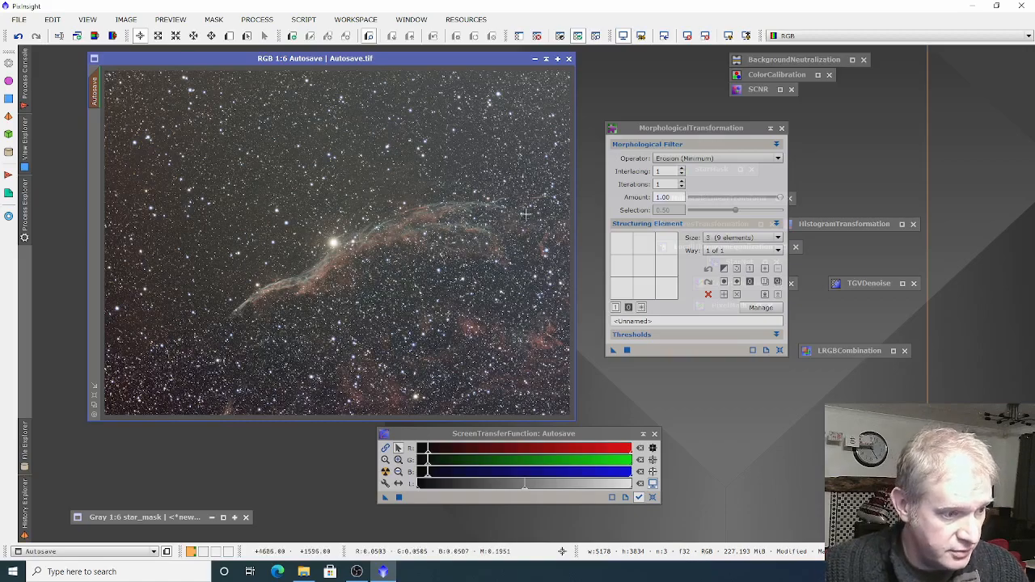
{"action": "scroll", "coordinate": [304, 227], "scroll_direction": "up", "scroll_amount": 6}
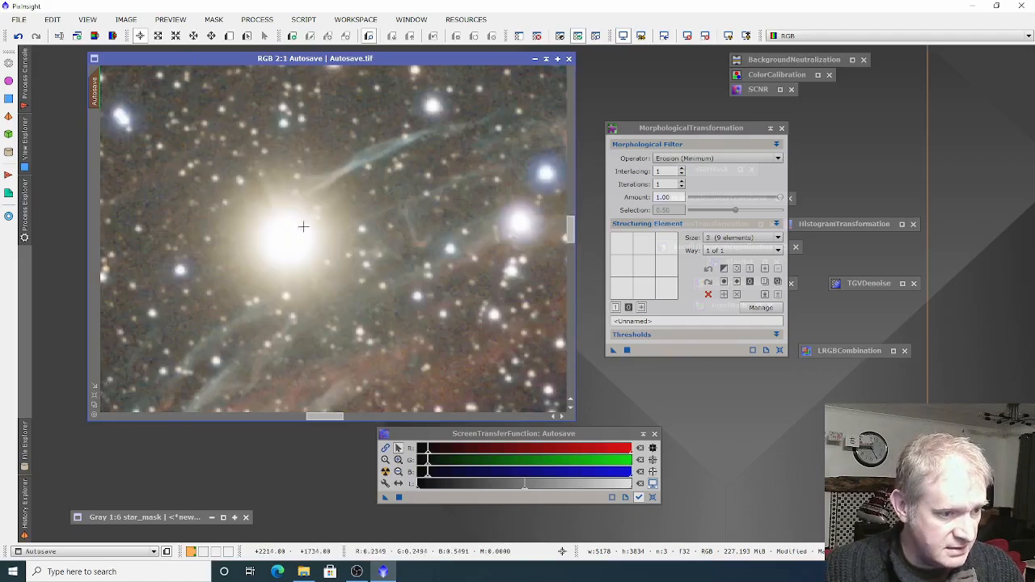
{"action": "scroll", "coordinate": [303, 226], "scroll_direction": "down", "scroll_amount": 3}
{"action": "scroll", "coordinate": [303, 226], "scroll_direction": "up", "scroll_amount": 3}
{"action": "scroll", "coordinate": [303, 226], "scroll_direction": "down", "scroll_amount": 1}
{"action": "scroll", "coordinate": [303, 227], "scroll_direction": "down", "scroll_amount": 3}
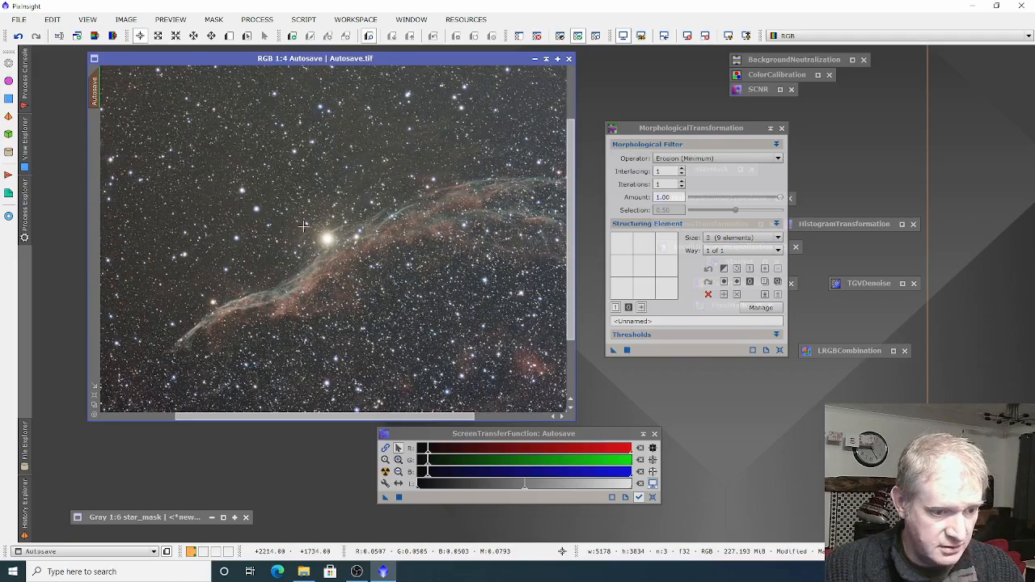
{"action": "scroll", "coordinate": [187, 169], "scroll_direction": "down", "scroll_amount": 3}
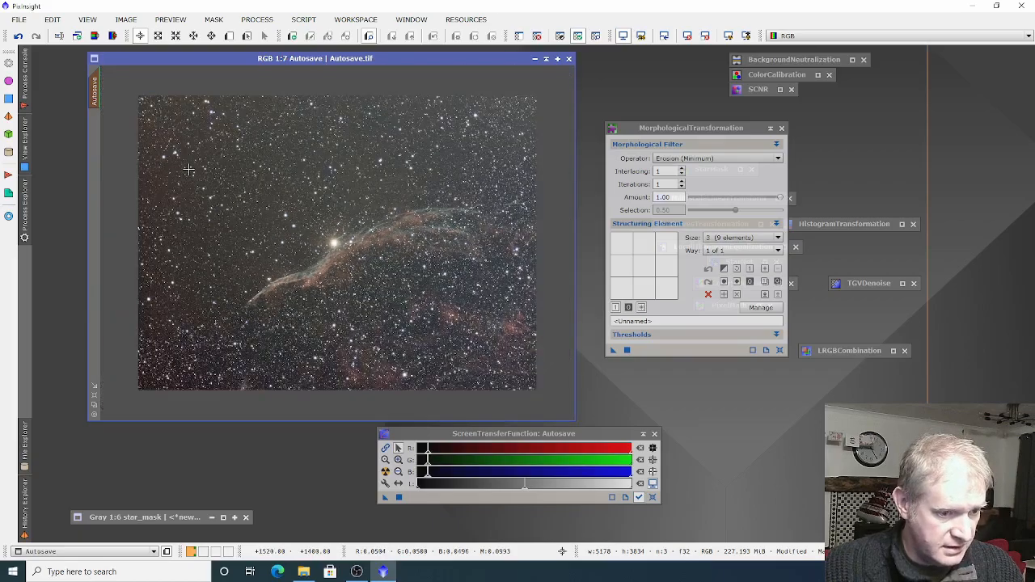
{"action": "left_click", "coordinate": [771, 130]}
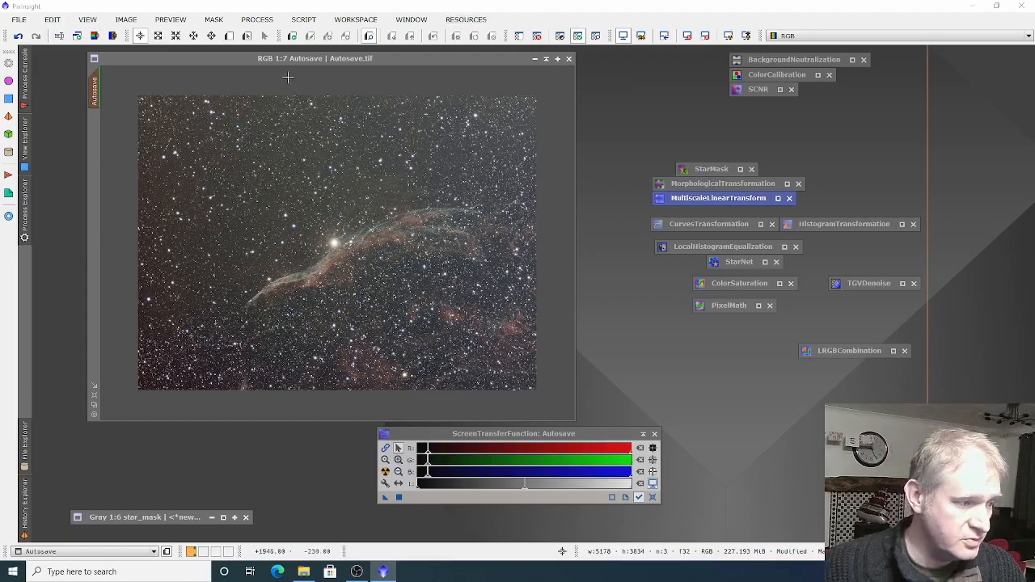
Open DynamicBackgroundExtraction with its Sample Generation settings expanded and make the Autosave image its target.
{"action": "left_click", "coordinate": [256, 19]}
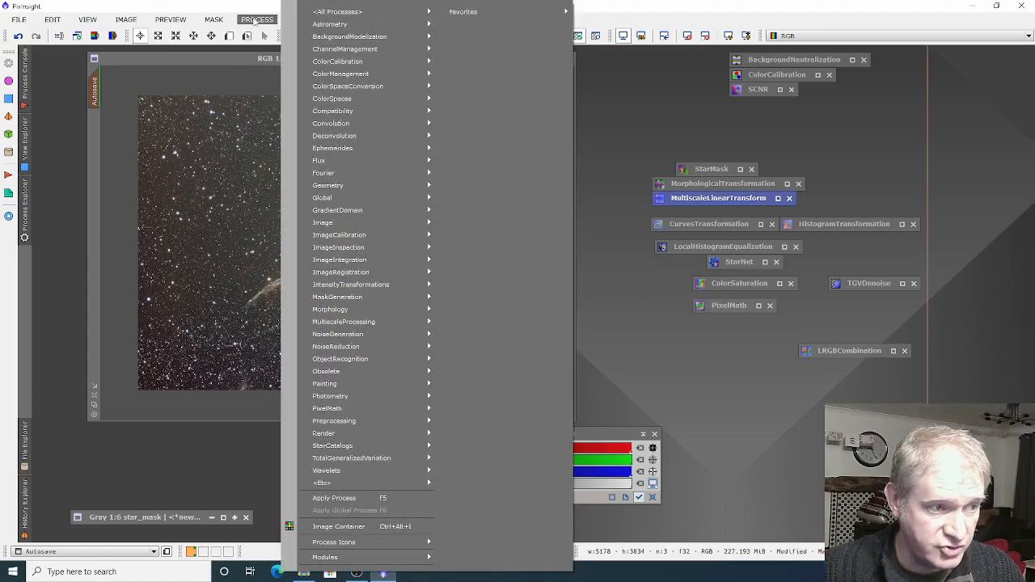
{"action": "mouse_move", "coordinate": [351, 15]}
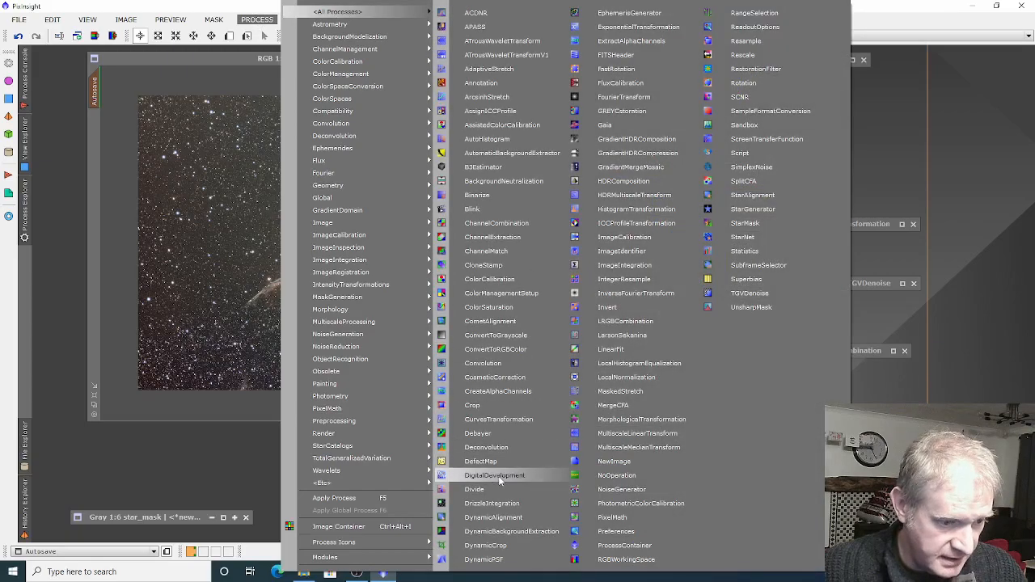
{"action": "left_click", "coordinate": [498, 532]}
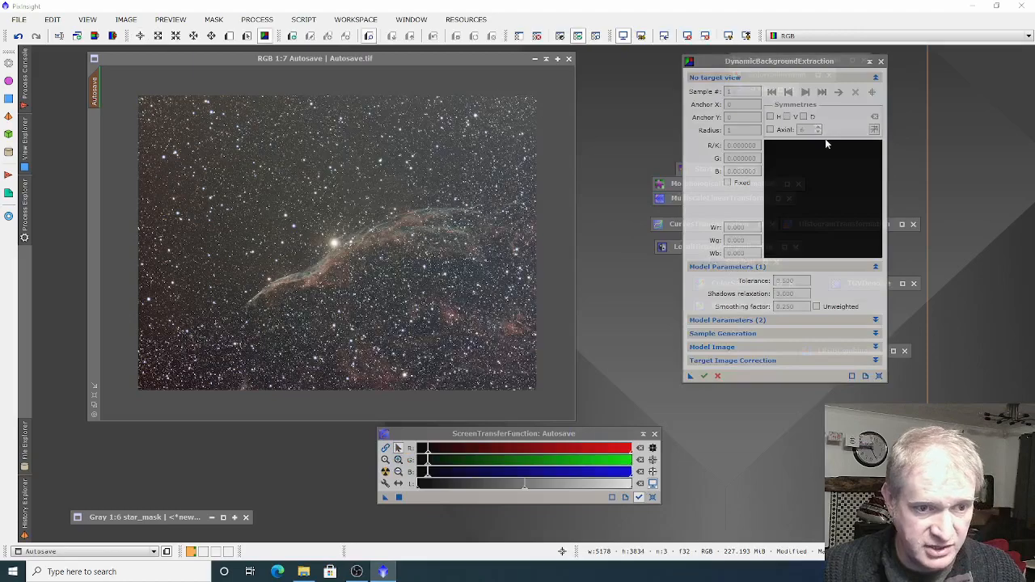
{"action": "mouse_move", "coordinate": [797, 61]}
{"action": "left_mouse_down"}
{"action": "mouse_move", "coordinate": [719, 71]}
{"action": "mouse_move", "coordinate": [723, 110]}
{"action": "mouse_move", "coordinate": [800, 111]}
{"action": "mouse_move", "coordinate": [797, 75]}
{"action": "left_mouse_up"}
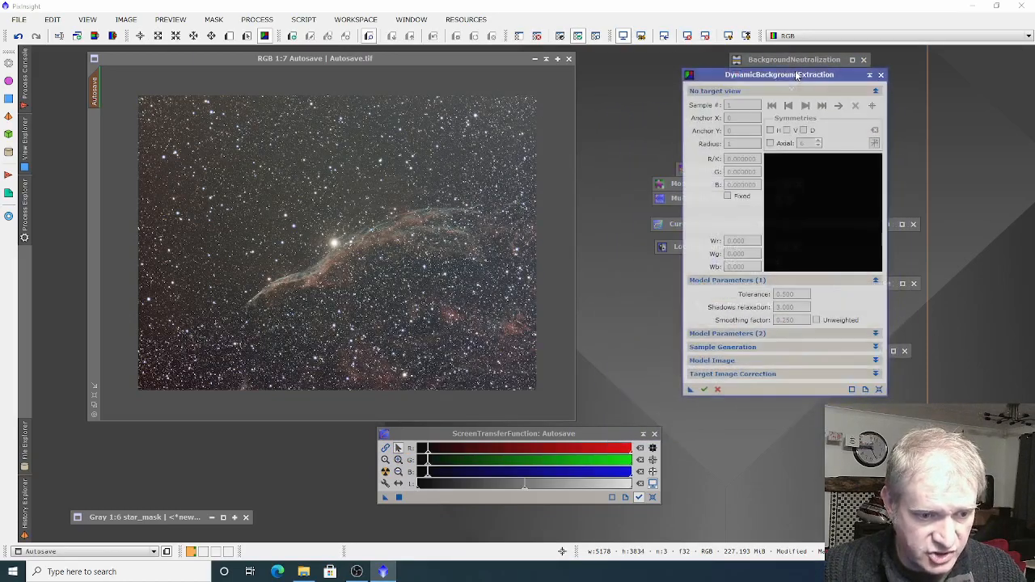
{"action": "left_click", "coordinate": [875, 347]}
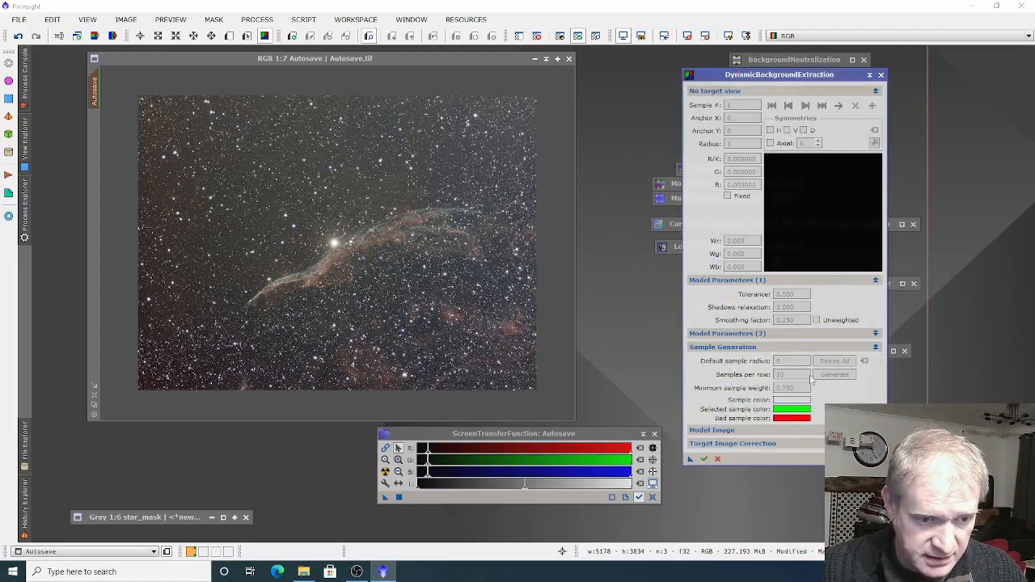
{"action": "left_click", "coordinate": [504, 292]}
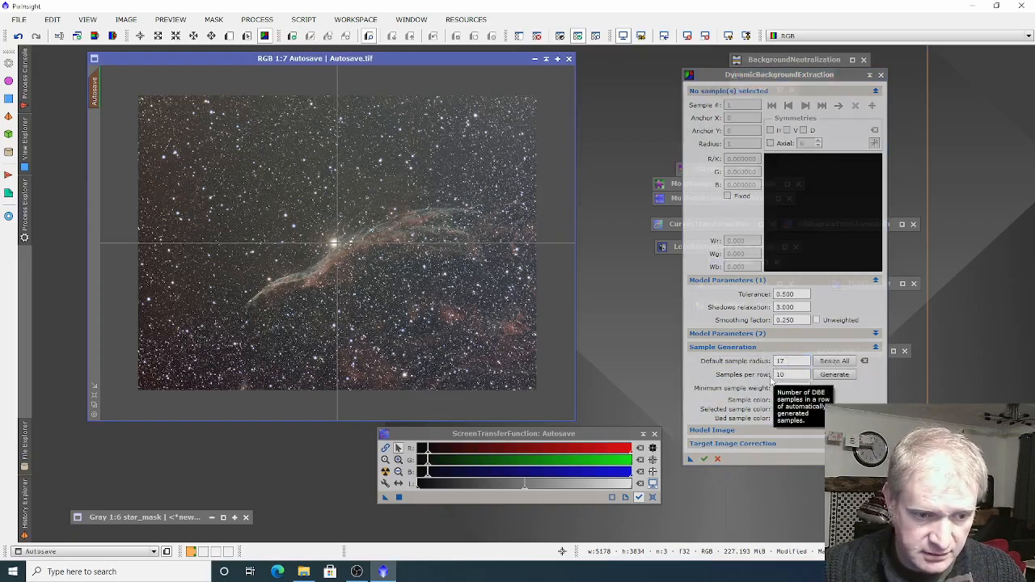
Generate background samples with radius 17 and 10 samples per row, and regenerate them with the tolerance set to 2.000.
{"action": "left_click", "coordinate": [835, 375]}
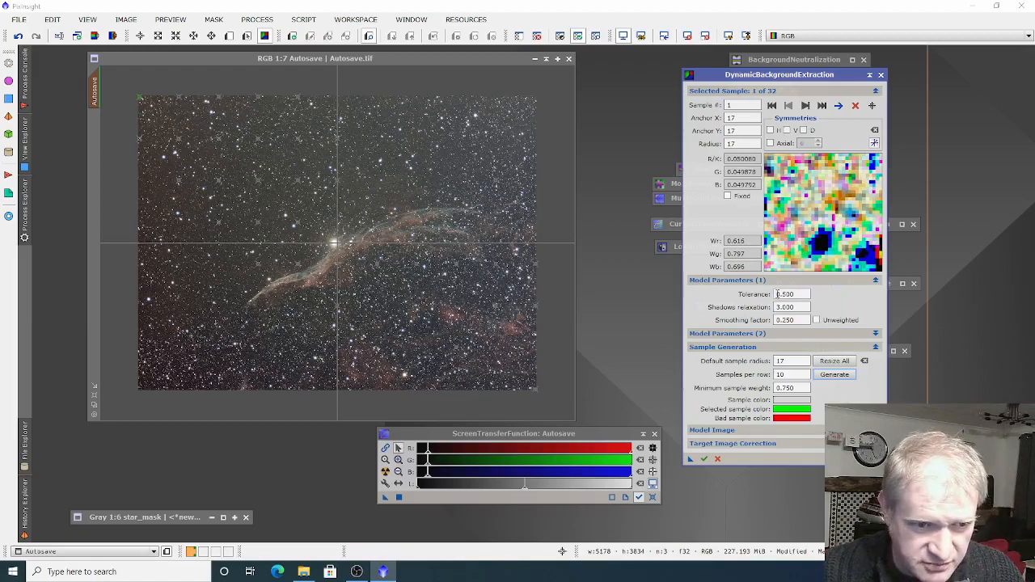
{"action": "double_click", "coordinate": [786, 294]}
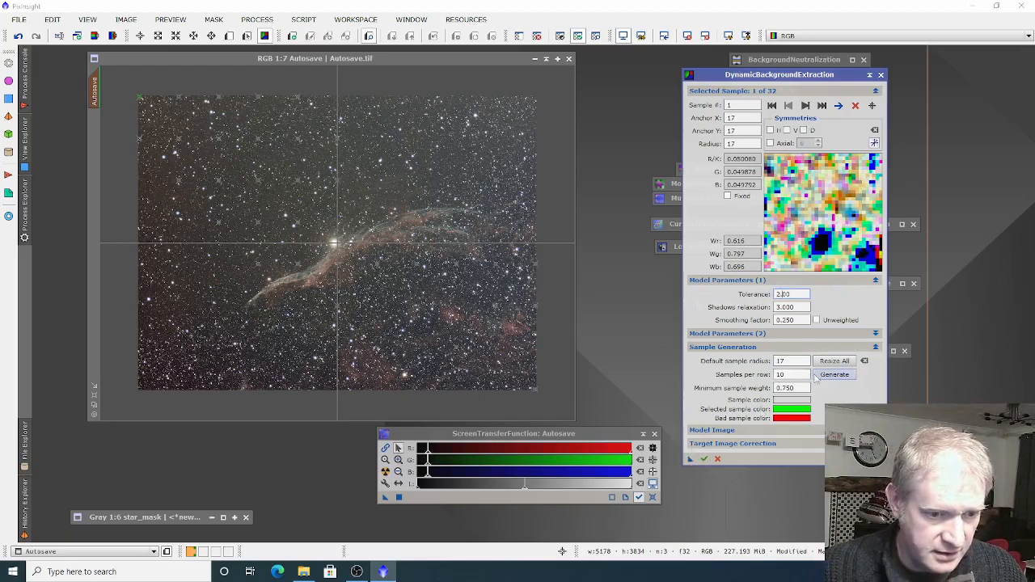
{"action": "left_click", "coordinate": [829, 377]}
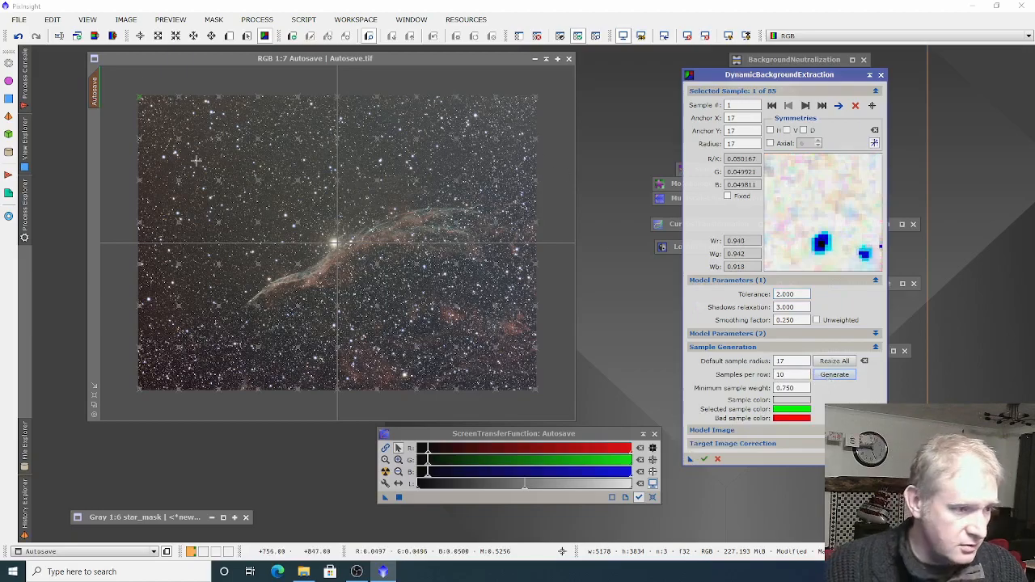
Move the three background samples above the nebula arc, 35, 43 and 51, onto darker sky away from nebulosity and bright stars.
{"action": "scroll", "coordinate": [184, 147], "scroll_direction": "up", "scroll_amount": 5}
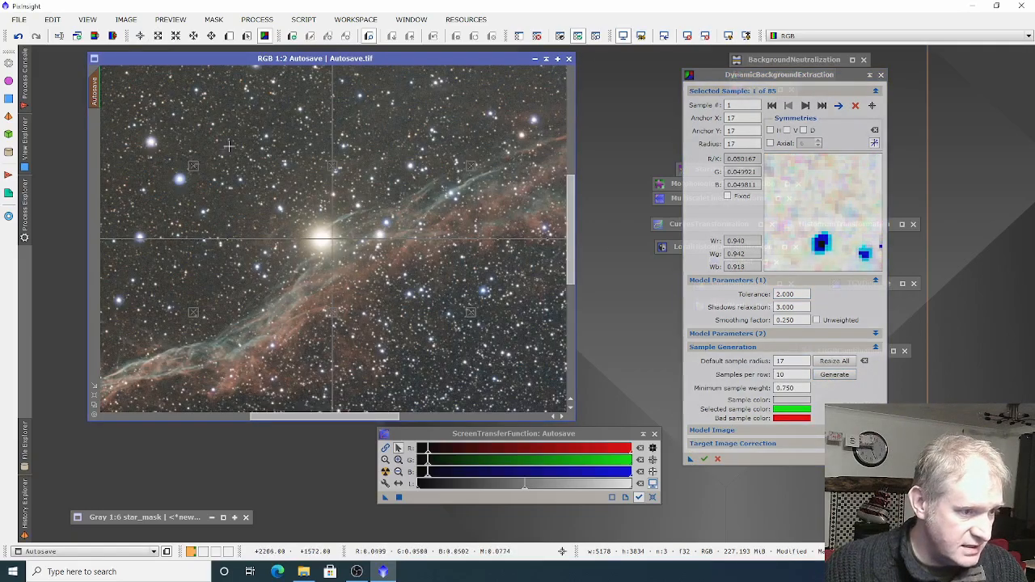
{"action": "left_click_drag", "start_coordinate": [192, 166], "coordinate": [207, 179]}
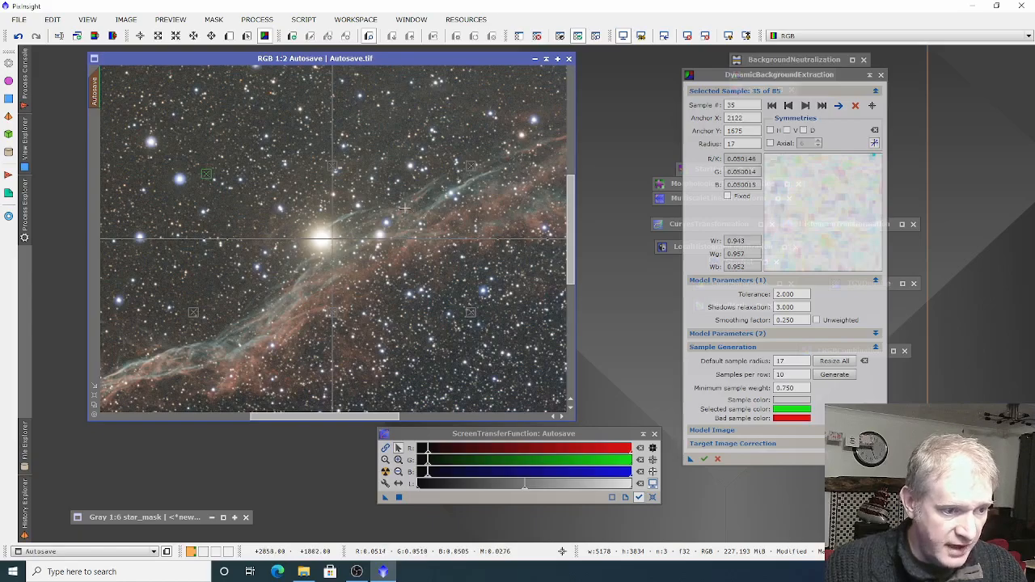
{"action": "left_click_drag", "start_coordinate": [335, 169], "coordinate": [368, 147]}
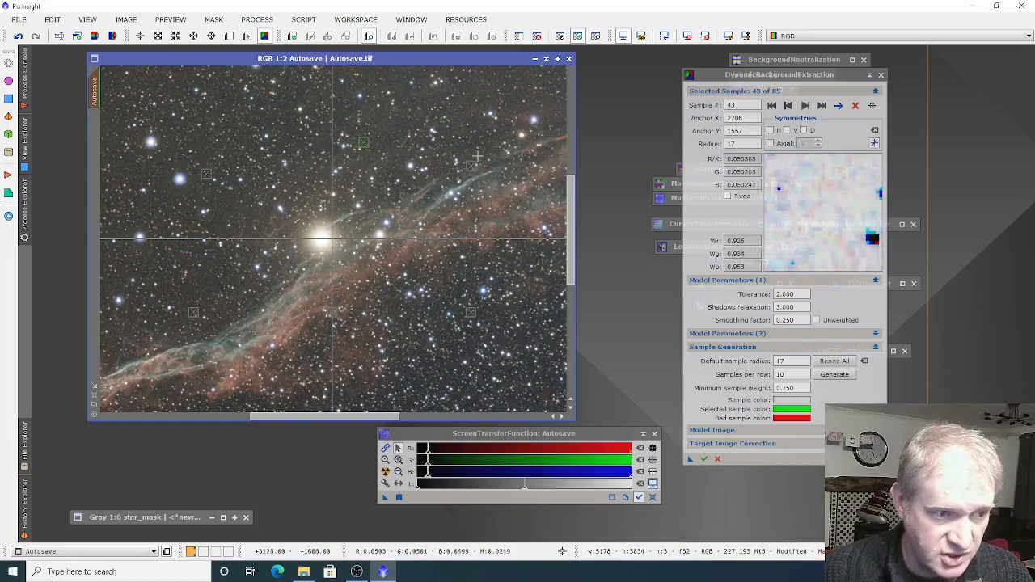
{"action": "left_click", "coordinate": [461, 130]}
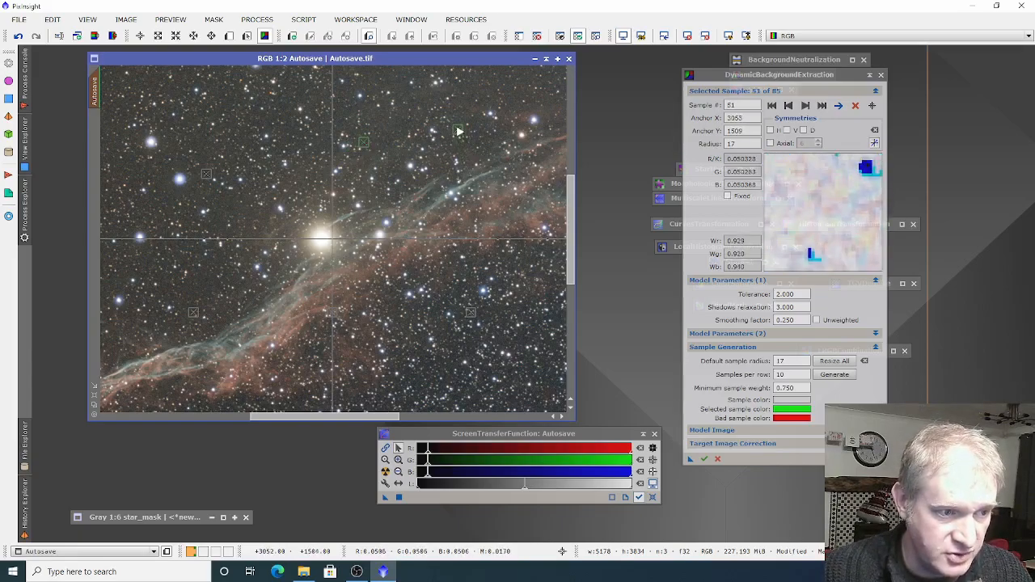
Reposition background samples 67, 60 and 68 in the image's lower right area onto darker sky around the red nebulosity.
{"action": "left_click_drag", "start_coordinate": [569, 251], "coordinate": [589, 351]}
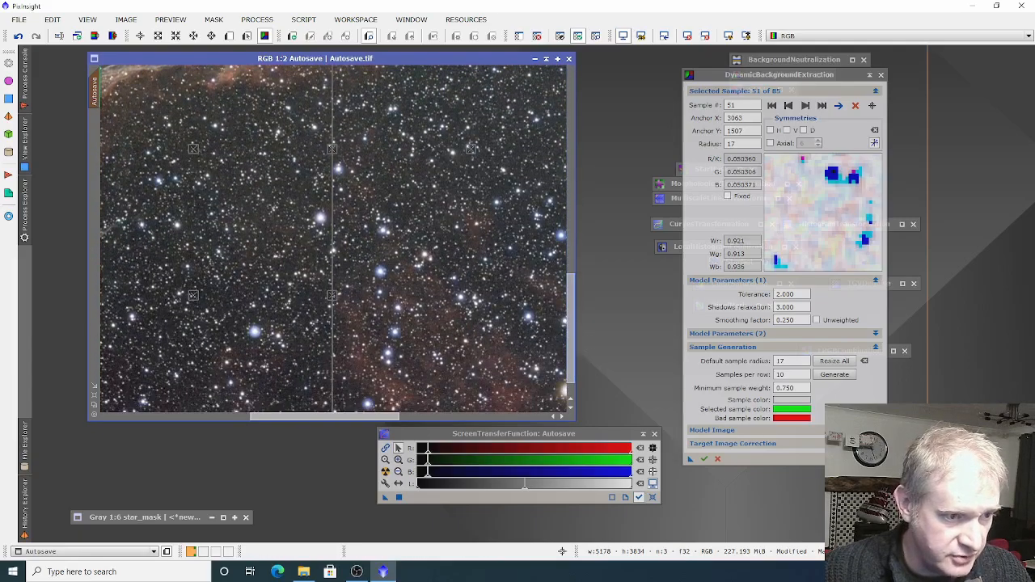
{"action": "left_click_drag", "start_coordinate": [374, 417], "coordinate": [471, 436]}
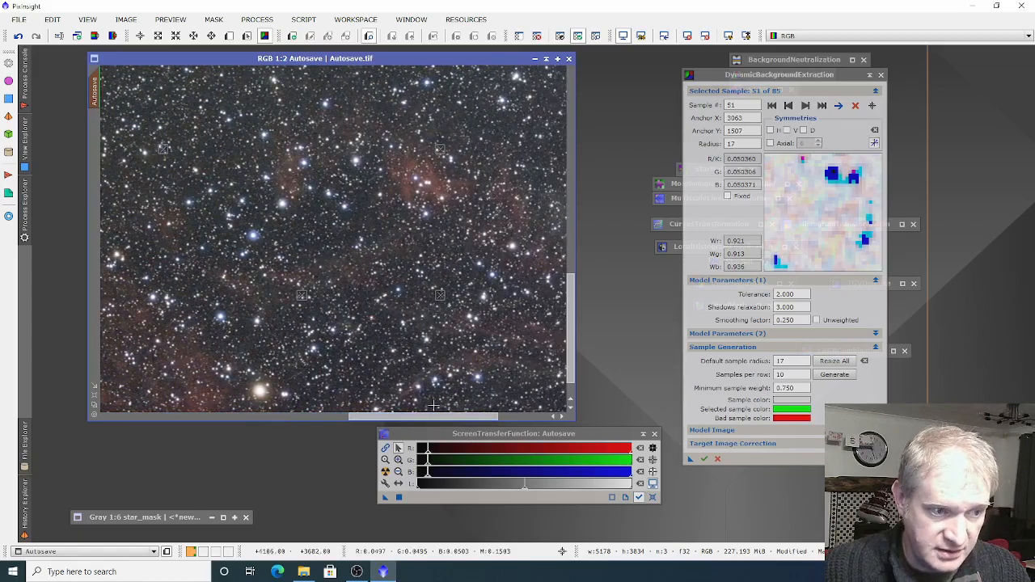
{"action": "left_click", "coordinate": [451, 129]}
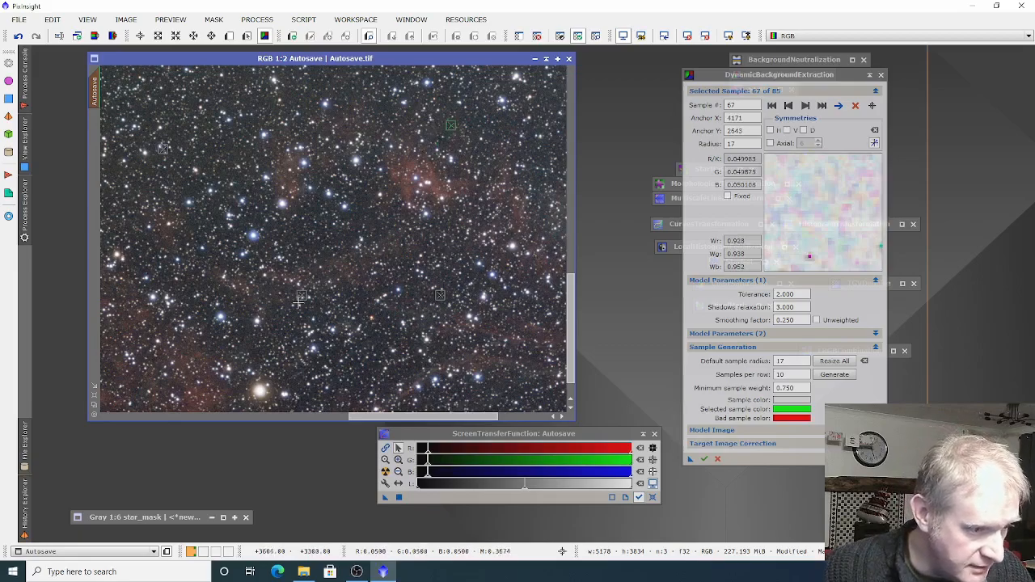
{"action": "left_click", "coordinate": [300, 346]}
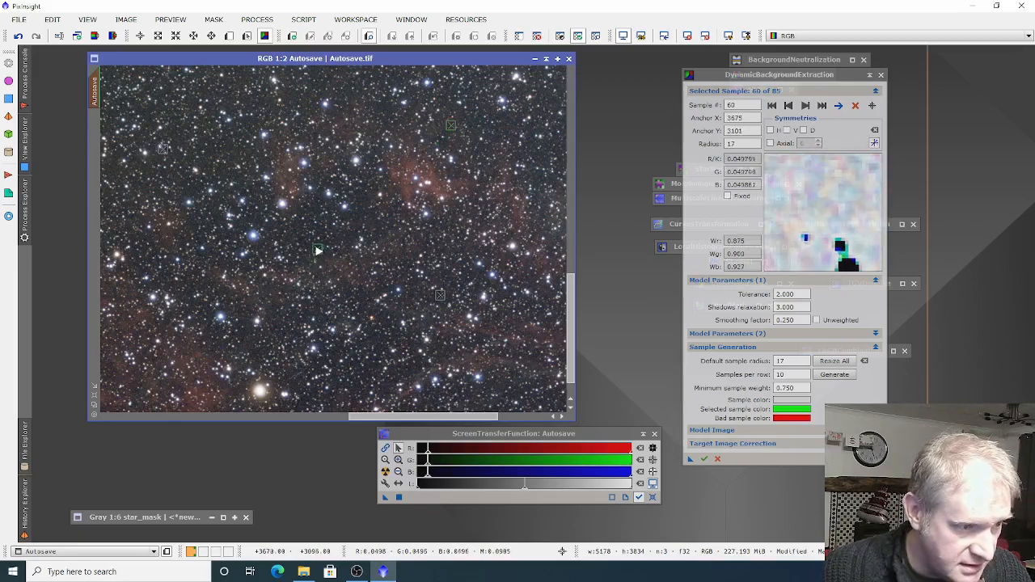
{"action": "left_click_drag", "start_coordinate": [300, 346], "coordinate": [370, 371]}
{"action": "left_click_drag", "start_coordinate": [444, 297], "coordinate": [441, 282]}
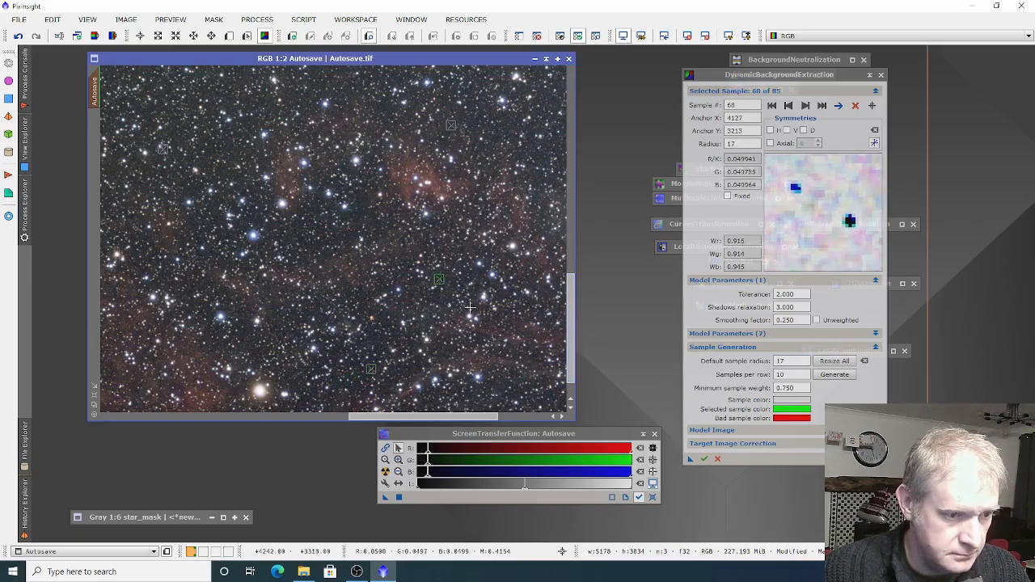
Add a background sample at about X 4998, Y 2658 near the image's right edge and move sample 60 to about X 3773, Y 2407.
{"action": "scroll", "coordinate": [566, 320], "scroll_direction": "down", "scroll_amount": 4}
{"action": "left_click", "coordinate": [556, 312]}
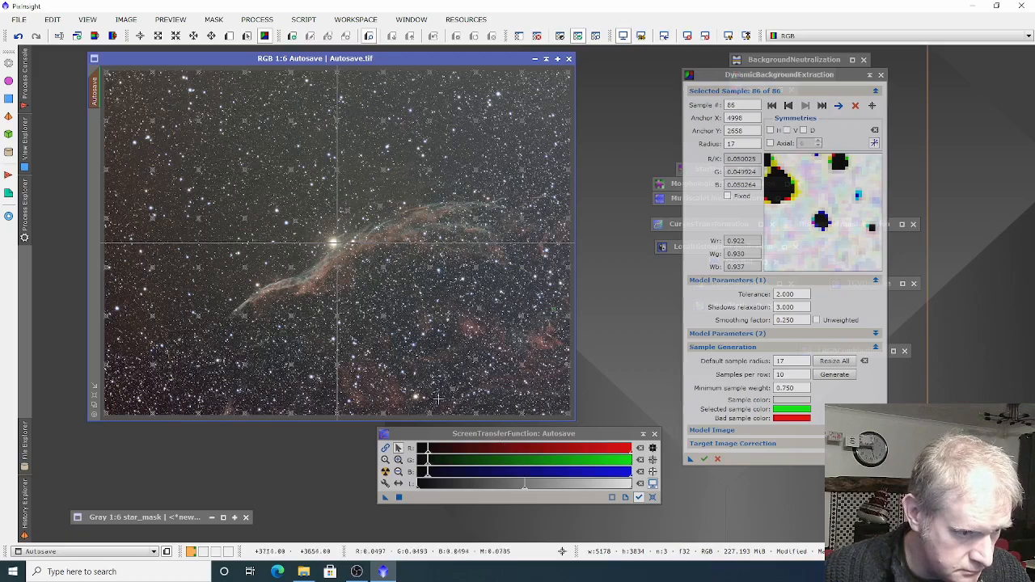
{"action": "left_click", "coordinate": [444, 288]}
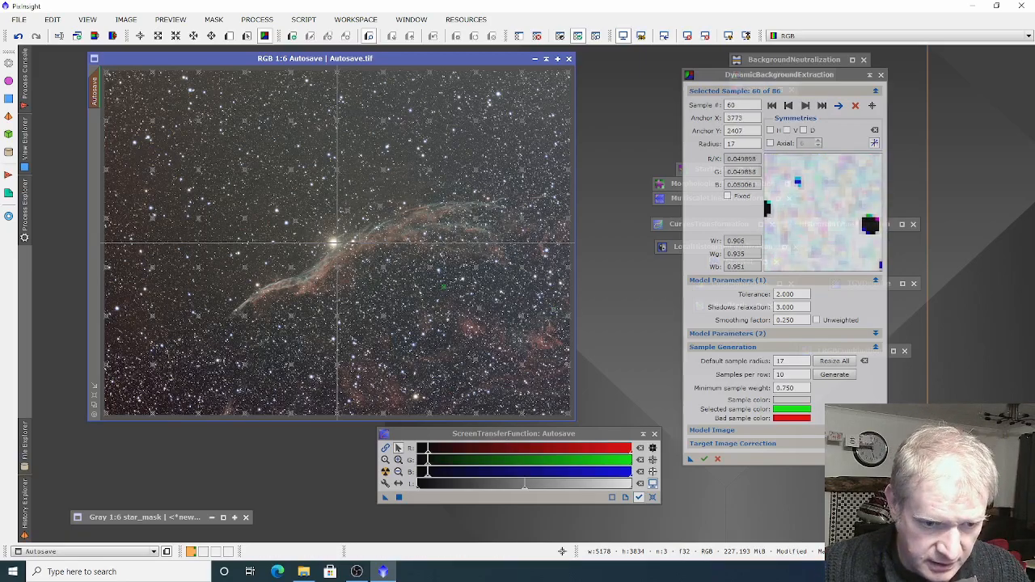
Set the DynamicBackgroundExtraction target image correction to Subtraction and apply the process to the Autosave image.
{"action": "left_click", "coordinate": [733, 443]}
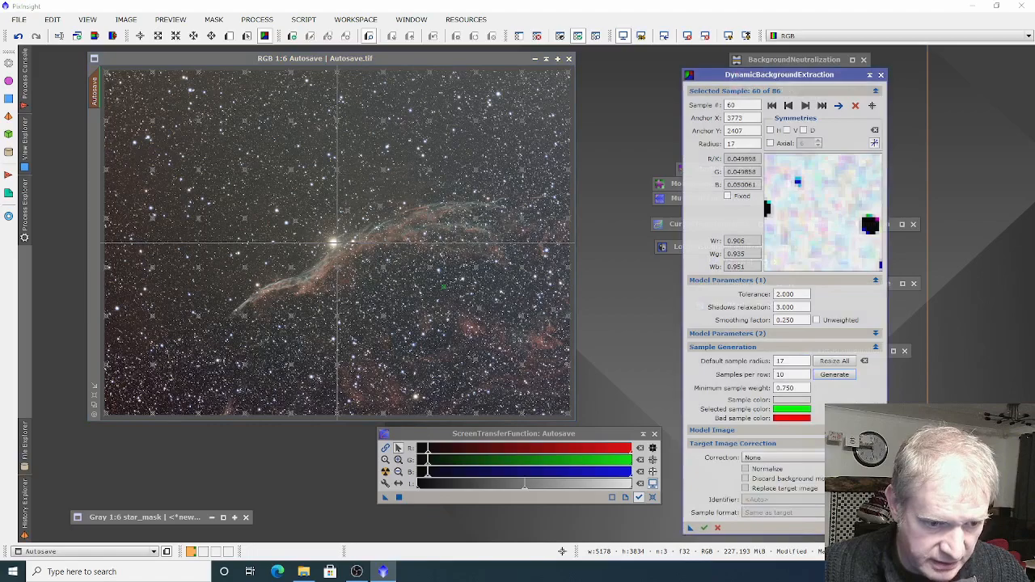
{"action": "left_click", "coordinate": [760, 459]}
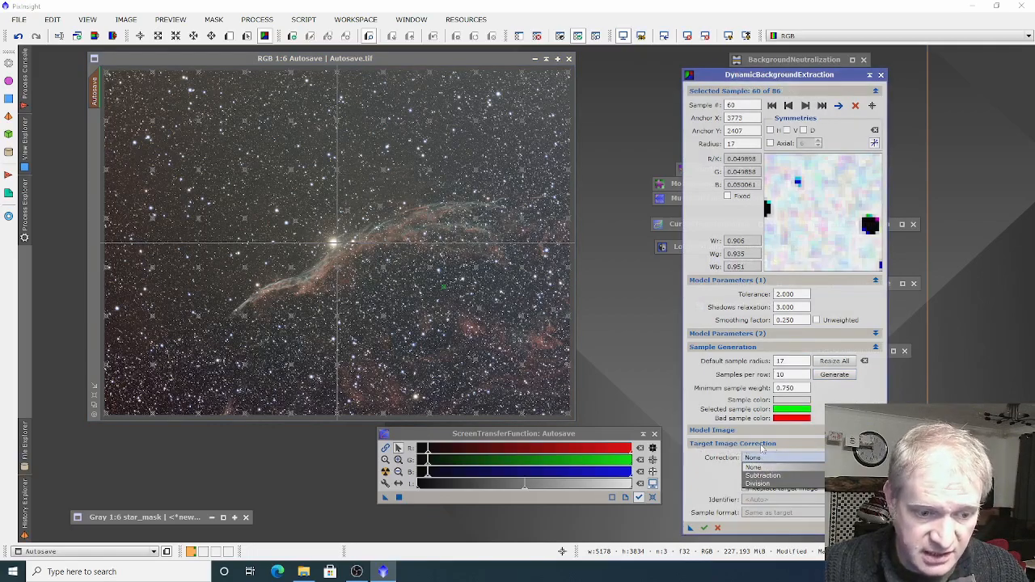
{"action": "left_click", "coordinate": [762, 476]}
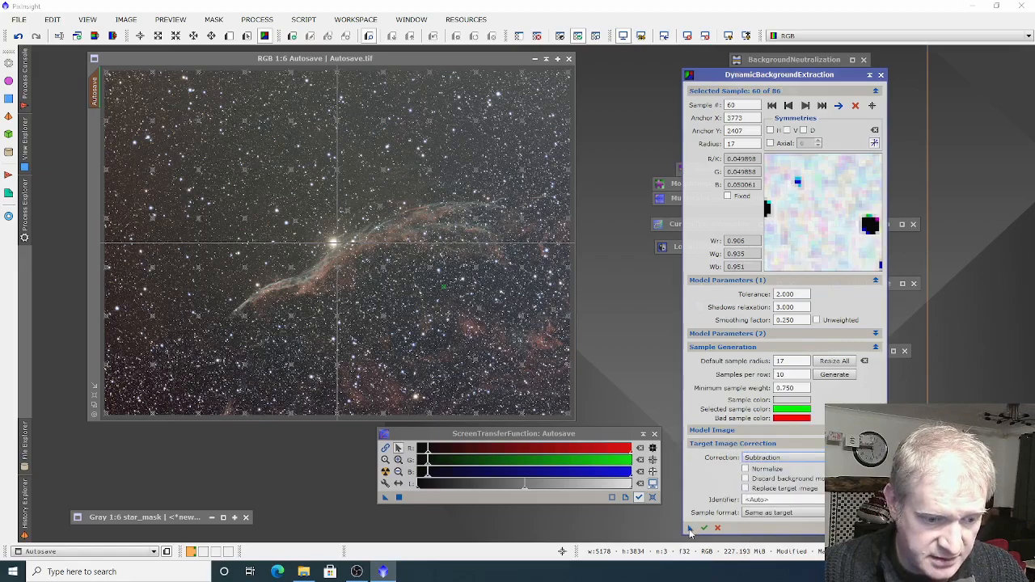
{"action": "left_click", "coordinate": [508, 347]}
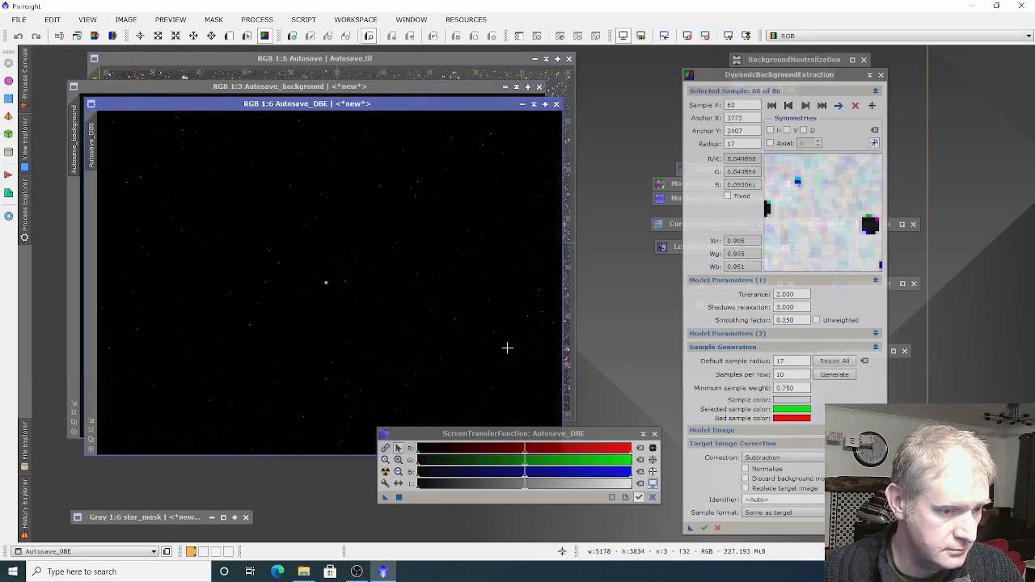
Auto-stretch the extracted background model to inspect its gradients and close that model image.
{"action": "left_click", "coordinate": [413, 89]}
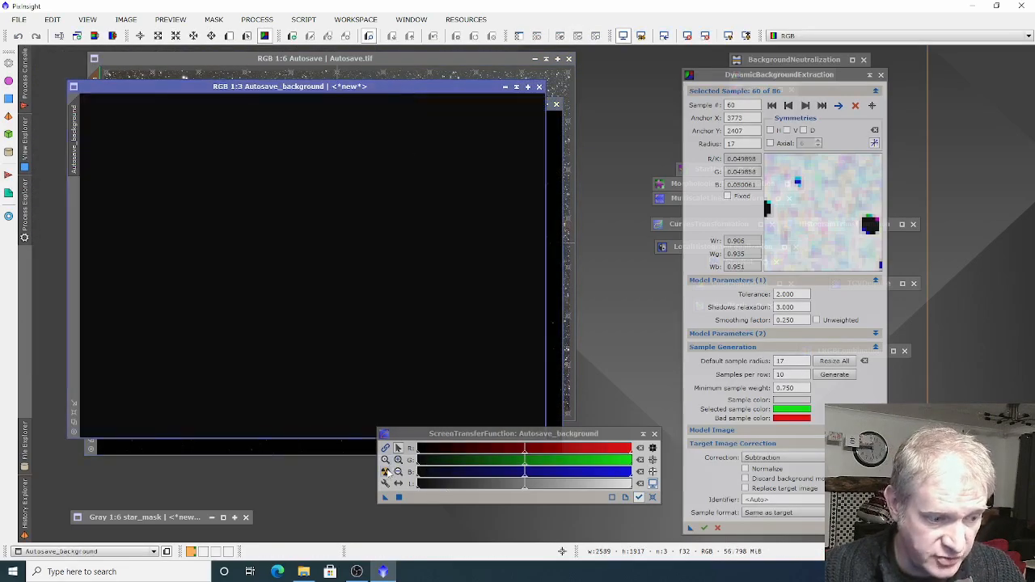
{"action": "left_click", "coordinate": [385, 473]}
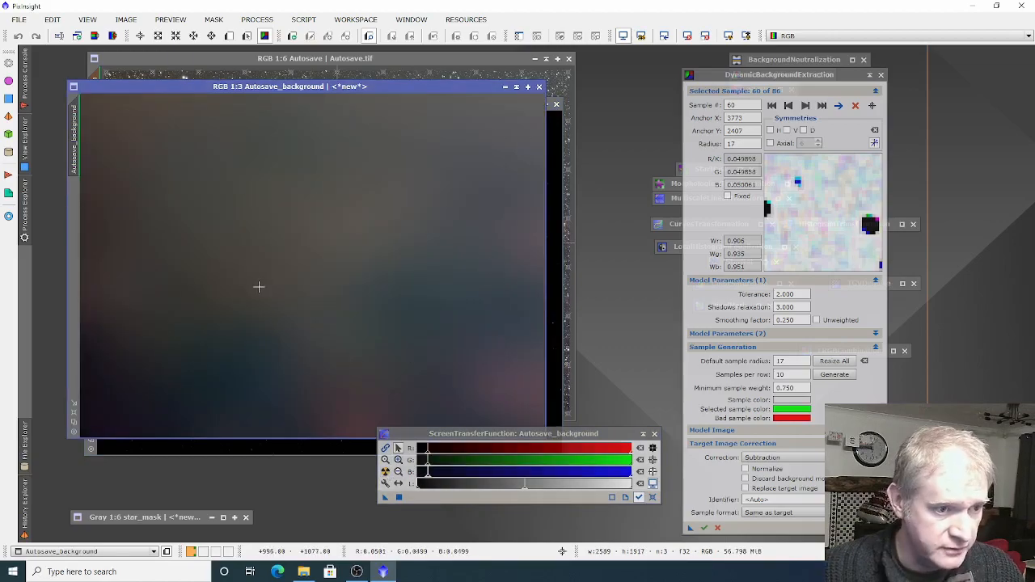
{"action": "left_click", "coordinate": [539, 86]}
Auto-stretch the gradient-corrected image and collapse the DynamicBackgroundExtraction window among the other process icons.
{"action": "left_click_drag", "start_coordinate": [427, 105], "coordinate": [456, 90]}
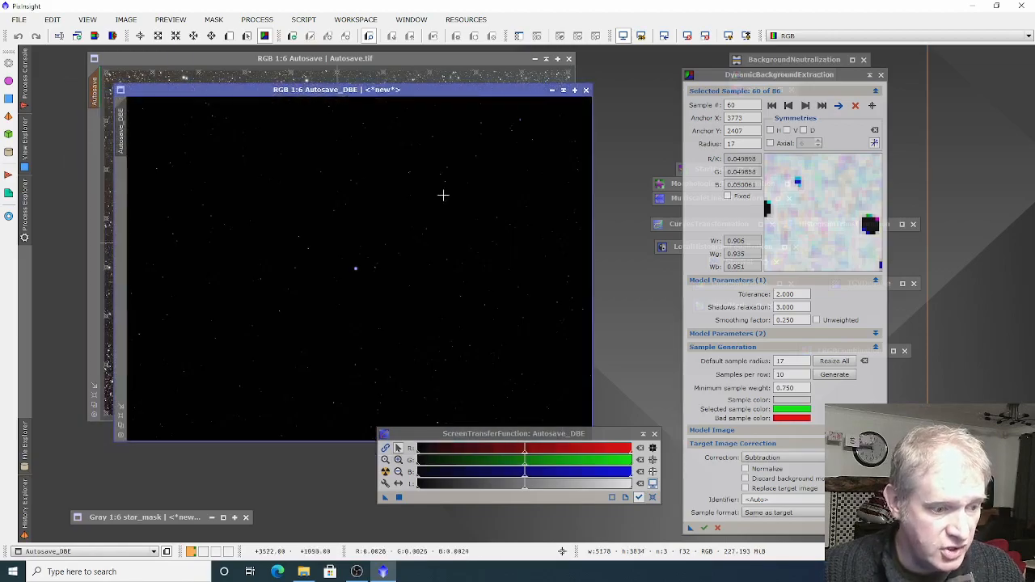
{"action": "left_click", "coordinate": [386, 472]}
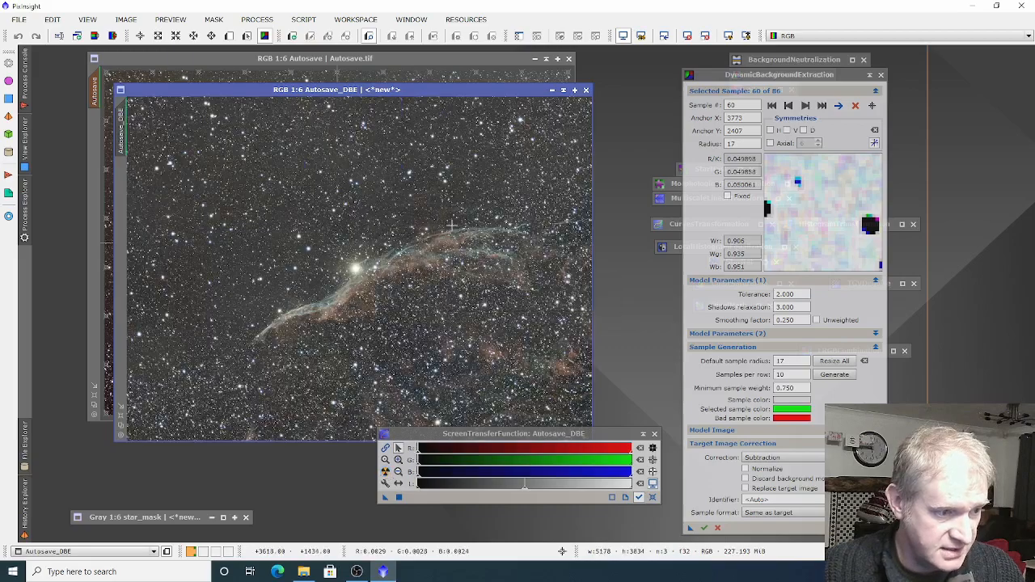
{"action": "left_click", "coordinate": [870, 76]}
{"action": "left_click_drag", "start_coordinate": [741, 306], "coordinate": [810, 131]}
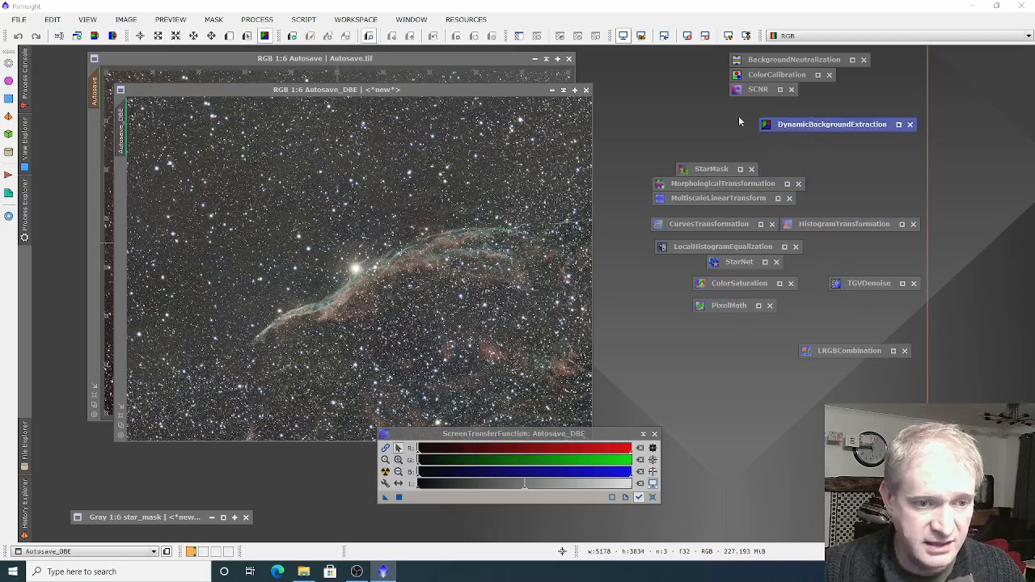
Place the original and gradient-corrected images side by side to compare their backgrounds.
{"action": "left_click_drag", "start_coordinate": [478, 90], "coordinate": [393, 160]}
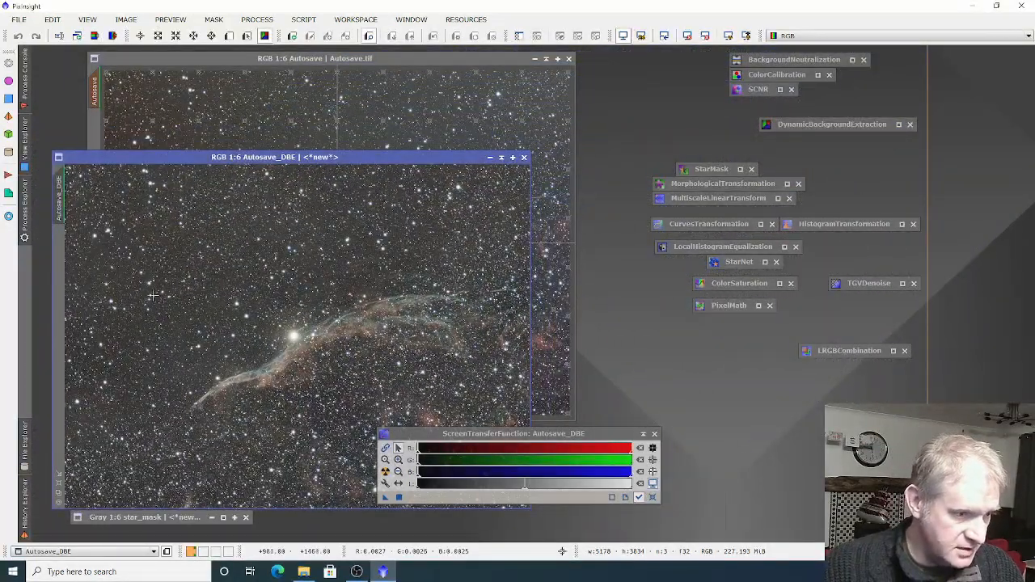
{"action": "left_click_drag", "start_coordinate": [464, 60], "coordinate": [918, 153]}
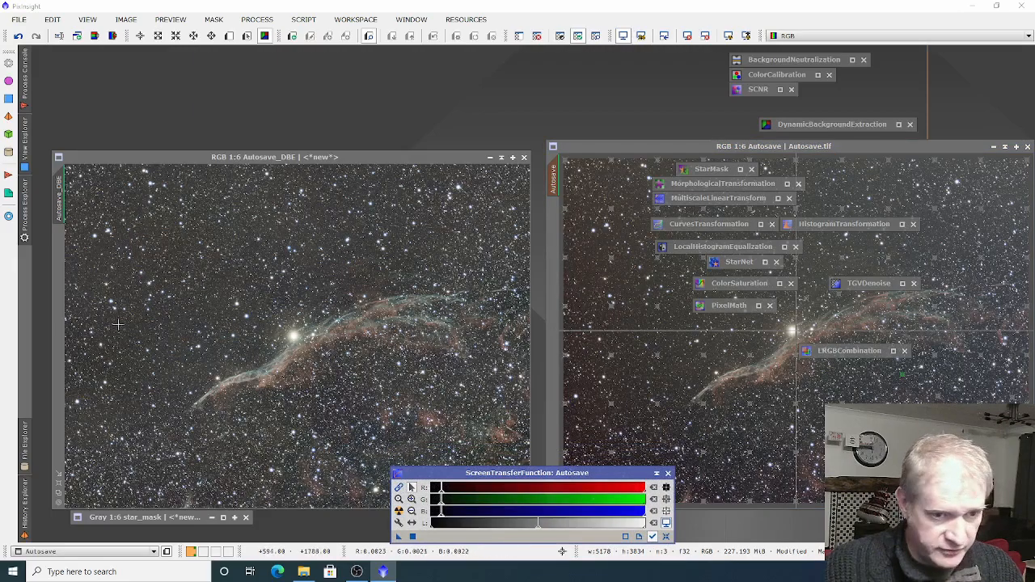
{"action": "left_click_drag", "start_coordinate": [647, 144], "coordinate": [207, 98]}
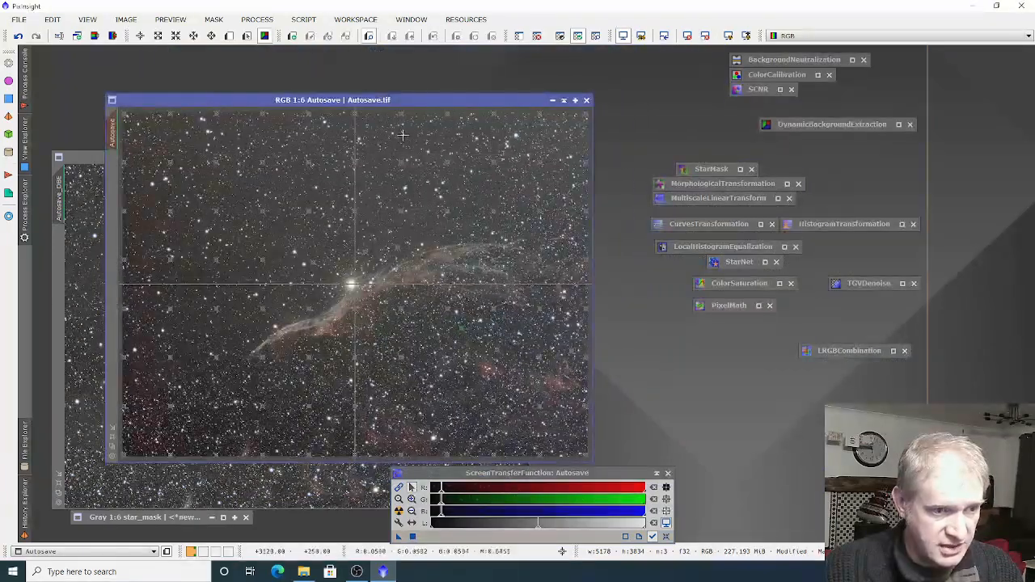
Collapse the original Autosave image out of the way and close DynamicBackgroundExtraction, cancelling its active session.
{"action": "left_click", "coordinate": [563, 100]}
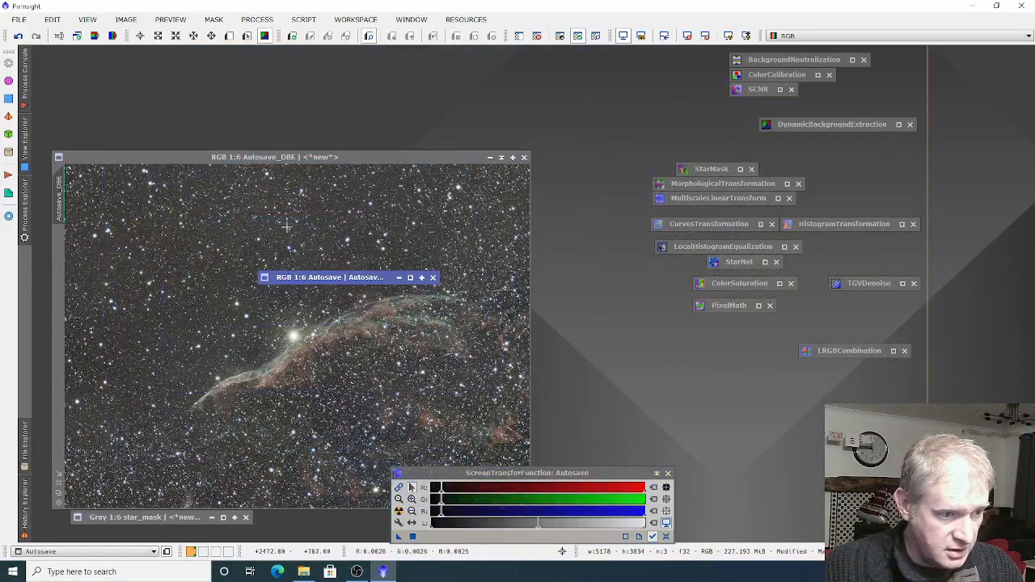
{"action": "left_click_drag", "start_coordinate": [64, 88], "coordinate": [84, 58]}
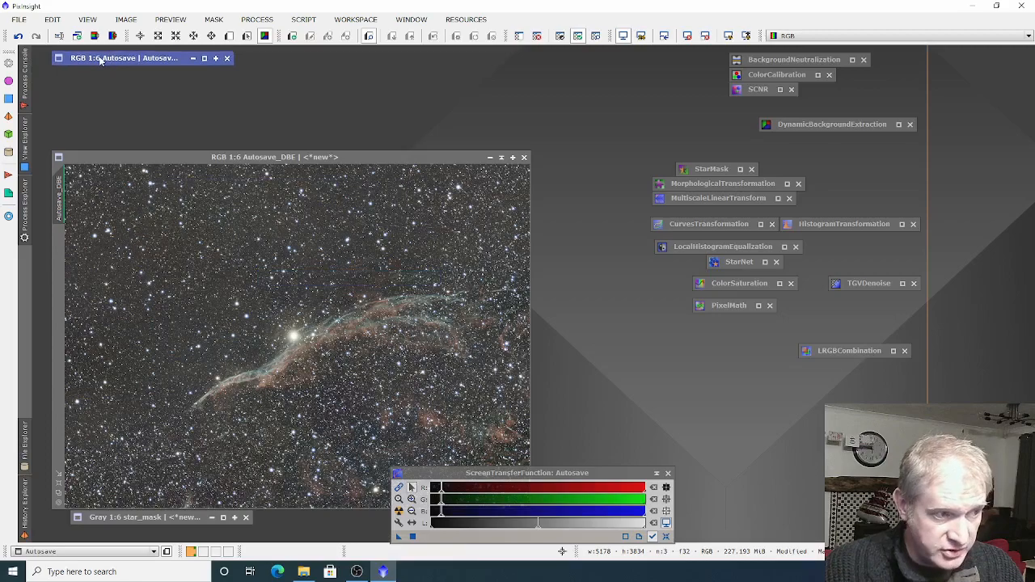
{"action": "left_click_drag", "start_coordinate": [246, 159], "coordinate": [258, 84]}
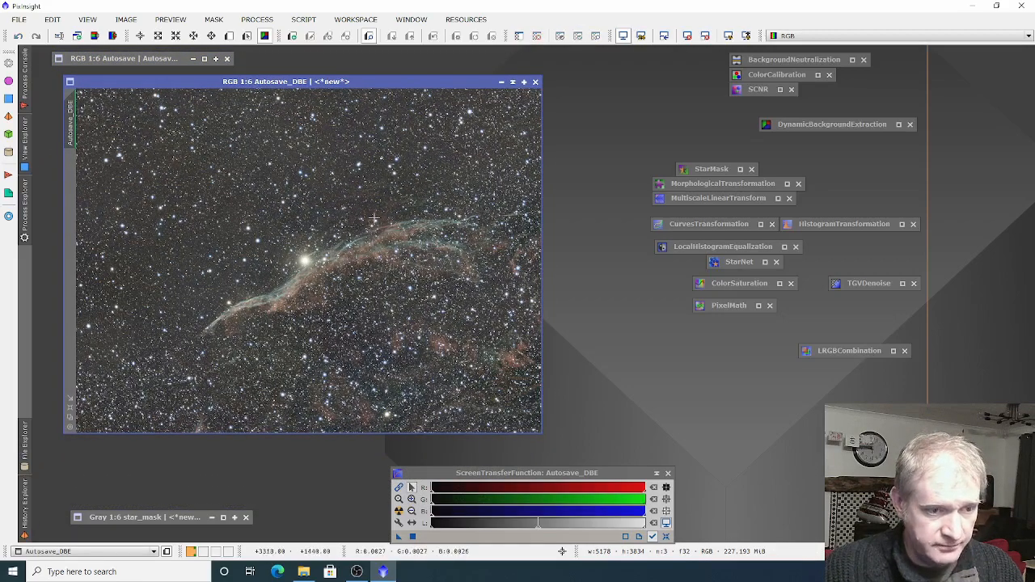
{"action": "left_click", "coordinate": [909, 124]}
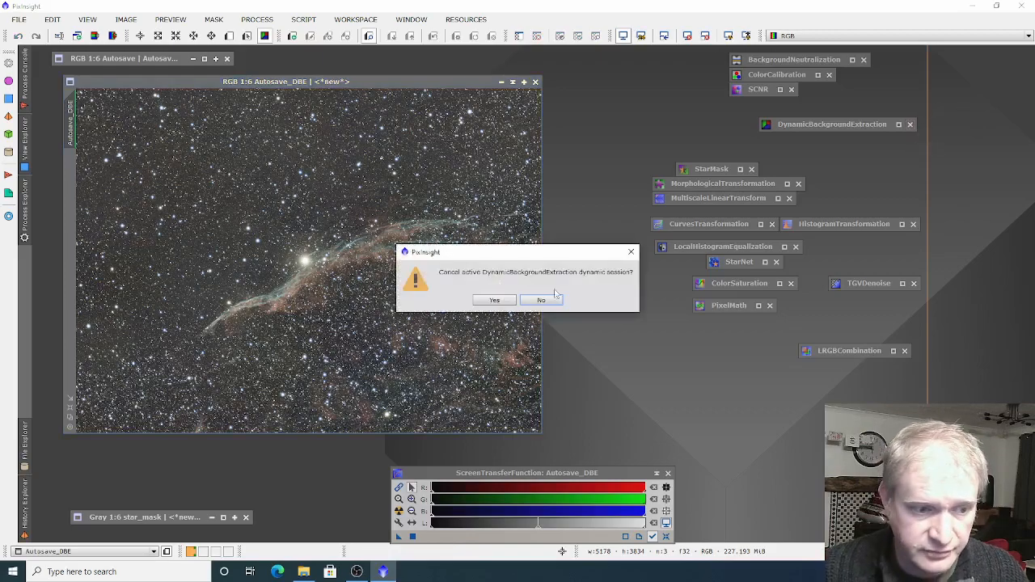
{"action": "left_click", "coordinate": [507, 300]}
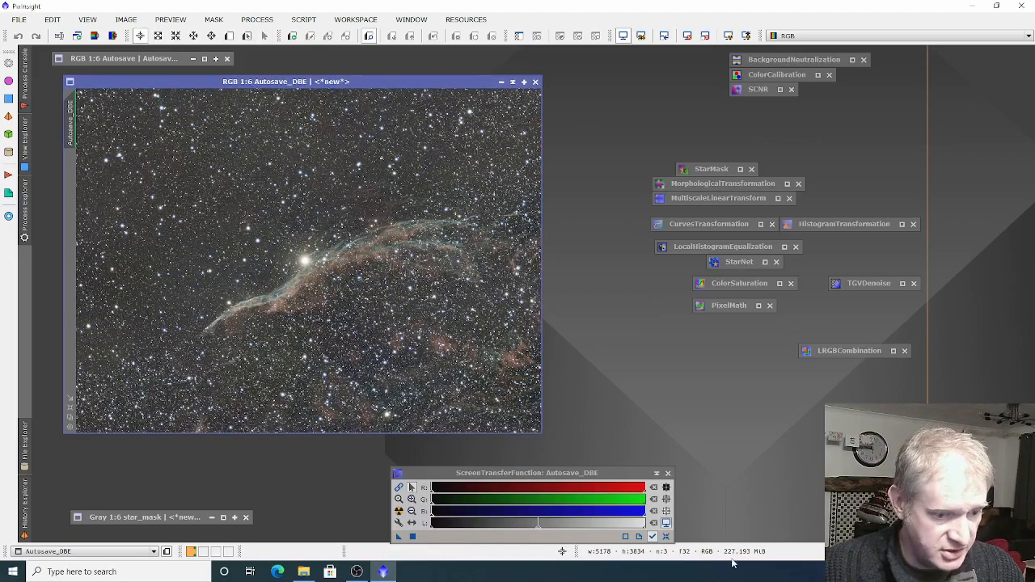
Reset and reapply the auto stretch on the gradient-corrected image and inspect the noise around the bright star up close.
{"action": "left_click", "coordinate": [666, 536]}
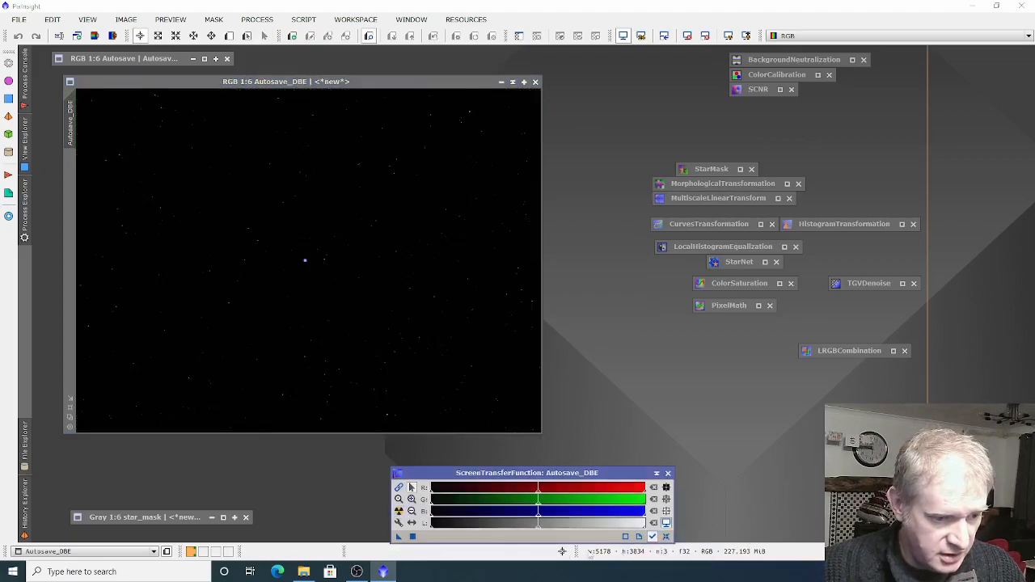
{"action": "left_click", "coordinate": [400, 513]}
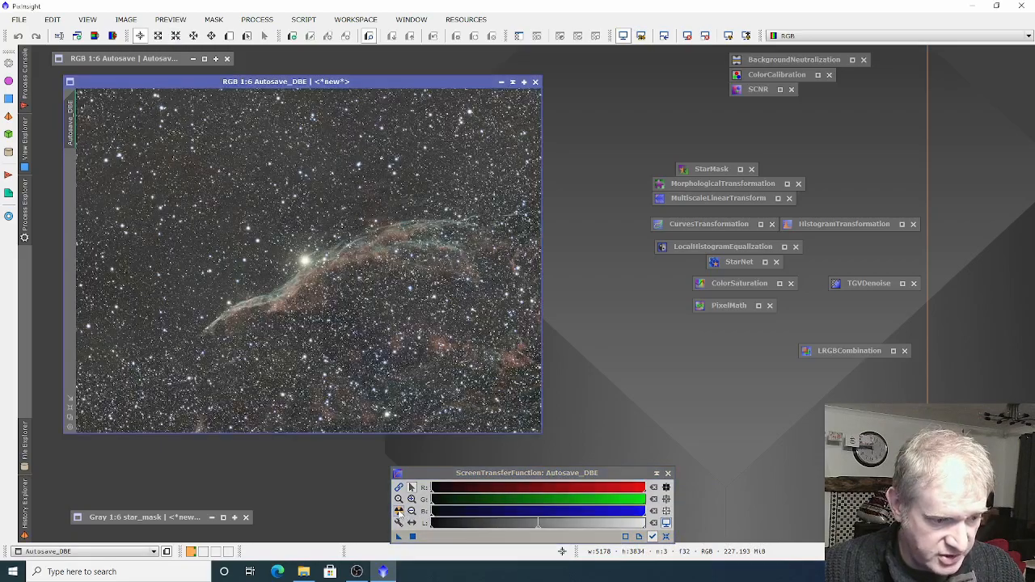
{"action": "left_click_drag", "start_coordinate": [311, 81], "coordinate": [334, 80]}
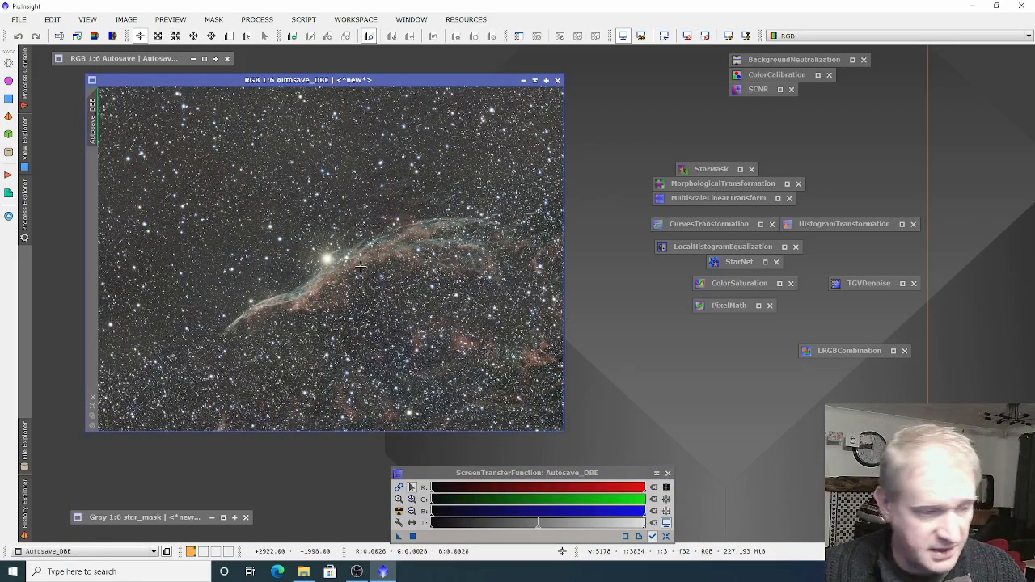
{"action": "scroll", "coordinate": [323, 235], "scroll_direction": "up", "scroll_amount": 7}
{"action": "scroll", "coordinate": [322, 235], "scroll_direction": "down", "scroll_amount": 2}
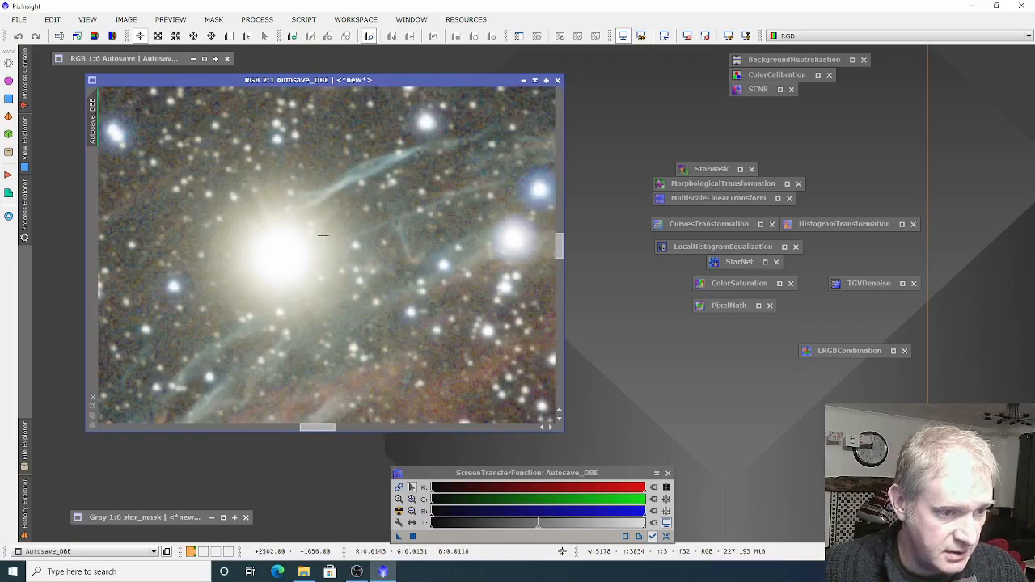
{"action": "scroll", "coordinate": [323, 236], "scroll_direction": "up", "scroll_amount": 1}
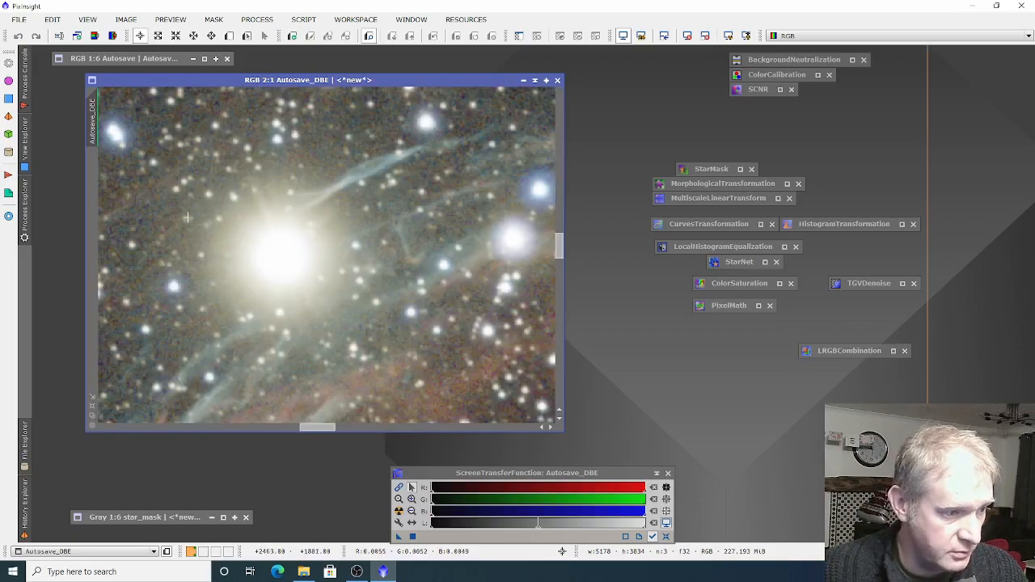
{"action": "scroll", "coordinate": [461, 174], "scroll_direction": "down", "scroll_amount": 6}
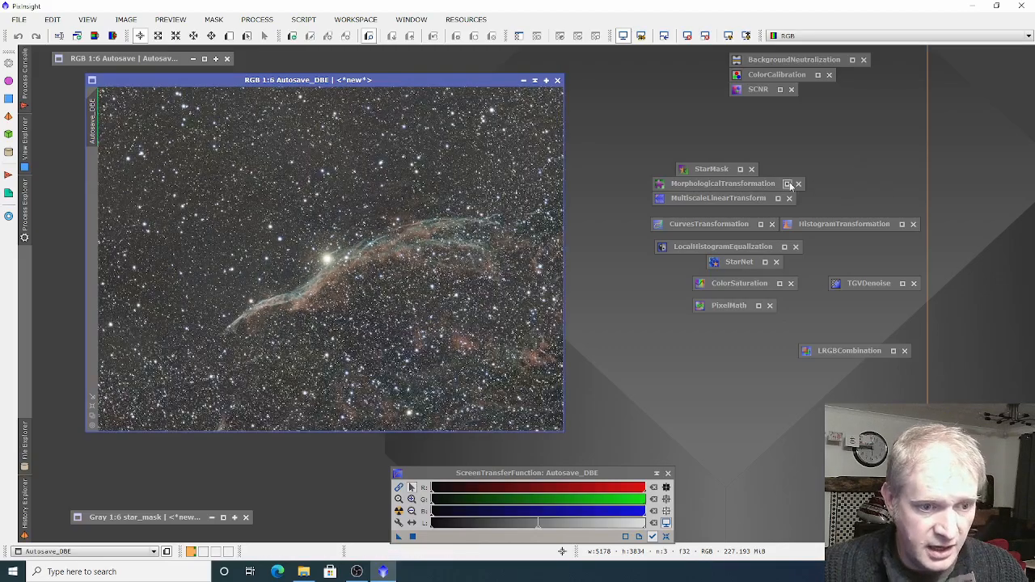
Open MultiscaleLinearTransform beside the image and reset all its parameters to the defaults.
{"action": "double_click", "coordinate": [713, 199]}
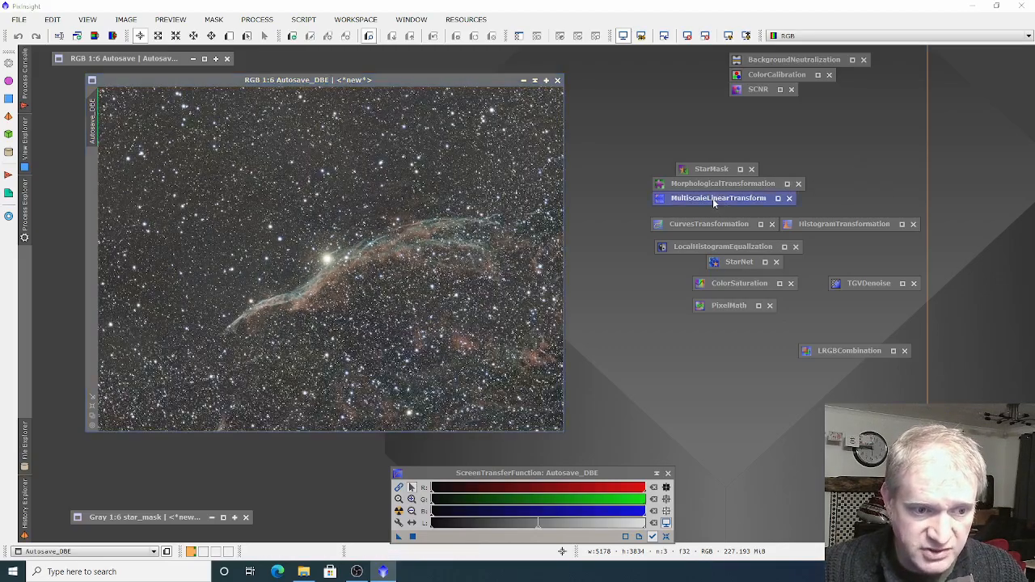
{"action": "left_click_drag", "start_coordinate": [765, 71], "coordinate": [718, 67]}
{"action": "left_click", "coordinate": [796, 419]}
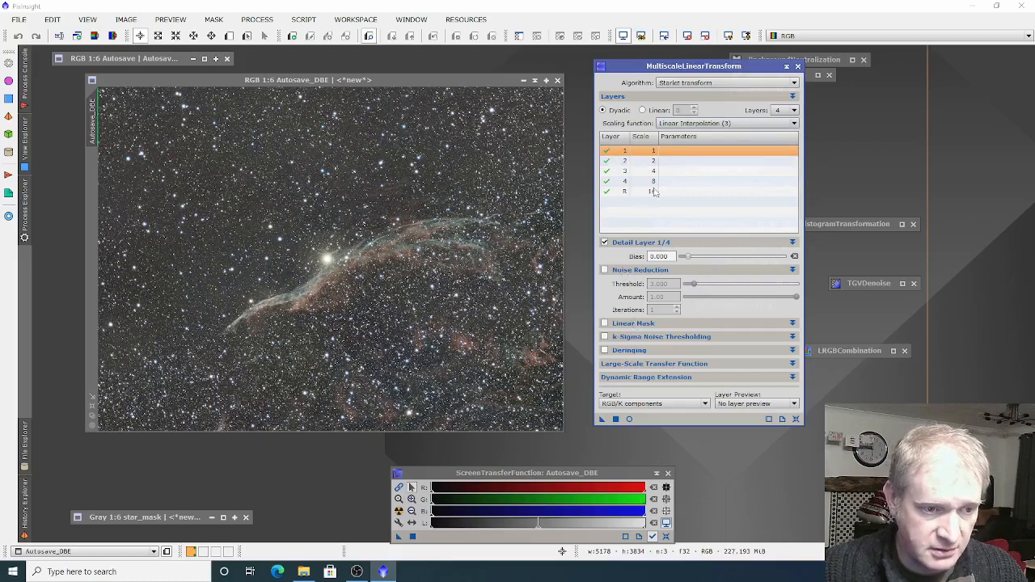
Enable noise reduction on wavelet layer 1 with an amount of 0.33 and 3 iterations.
{"action": "left_click", "coordinate": [605, 270]}
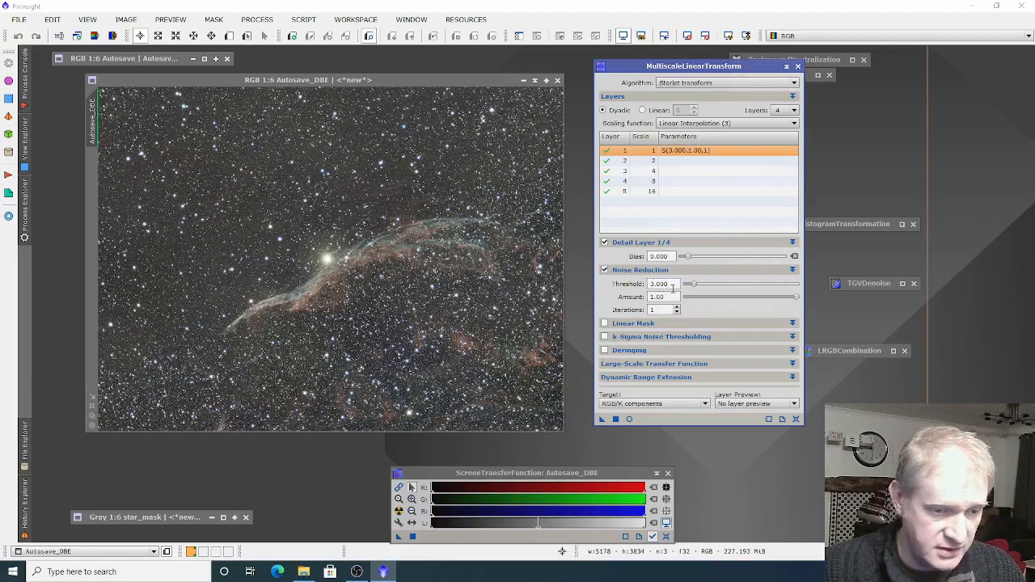
{"action": "double_click", "coordinate": [654, 298]}
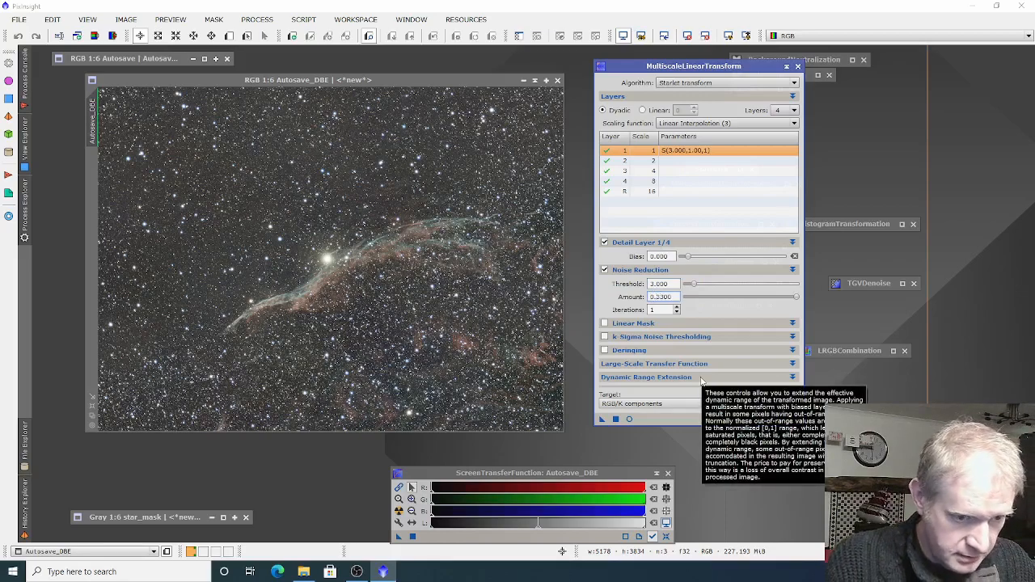
{"action": "key", "text": "Tab"}
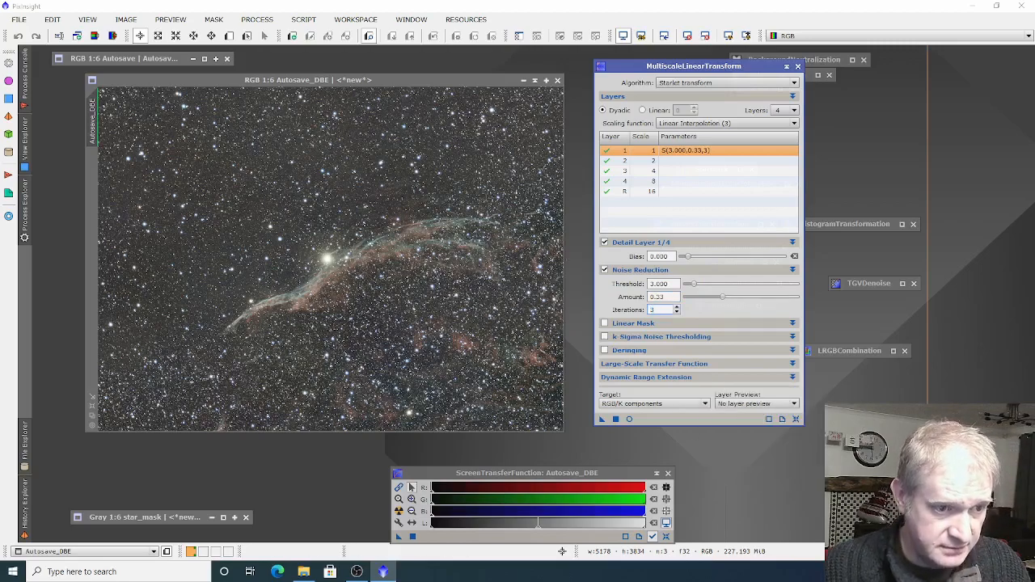
Enable noise reduction on wavelet layer 2 with a threshold of 1, an amount of 0.5 and 2 iterations.
{"action": "left_click", "coordinate": [640, 160]}
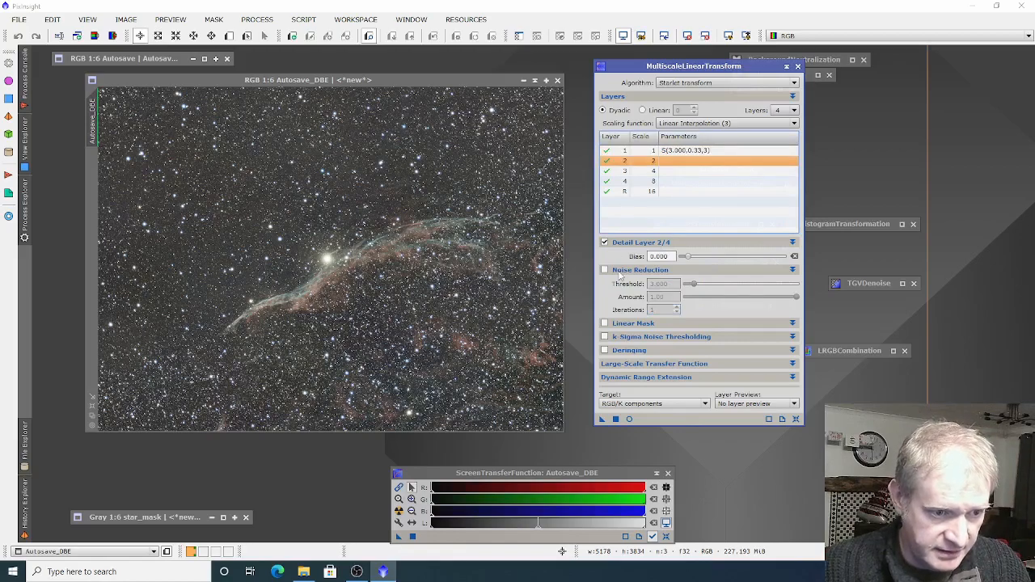
{"action": "left_click", "coordinate": [604, 270]}
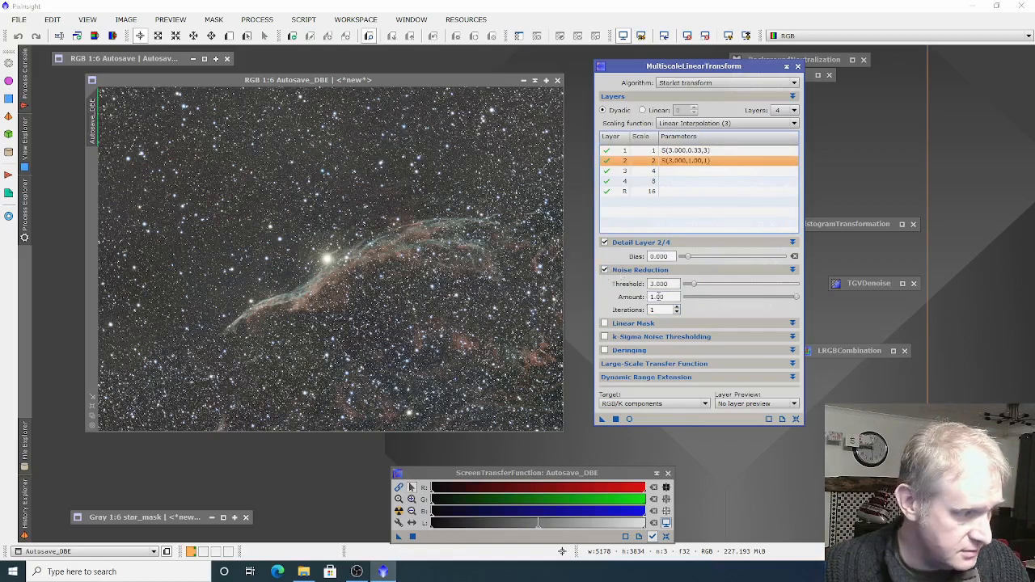
{"action": "left_click", "coordinate": [655, 286]}
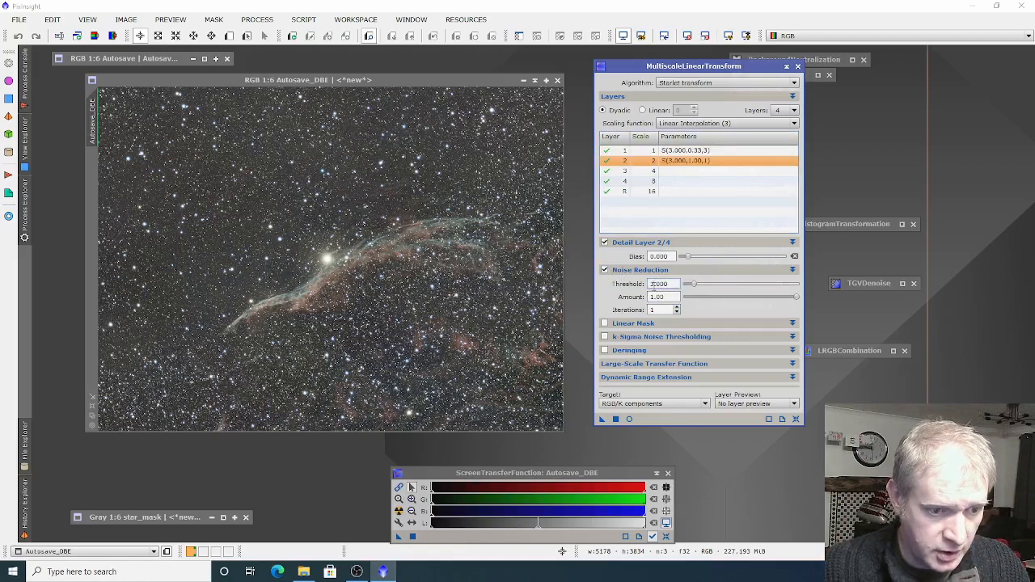
{"action": "key", "text": "BackSpace"}
{"action": "type", "text": "1"}
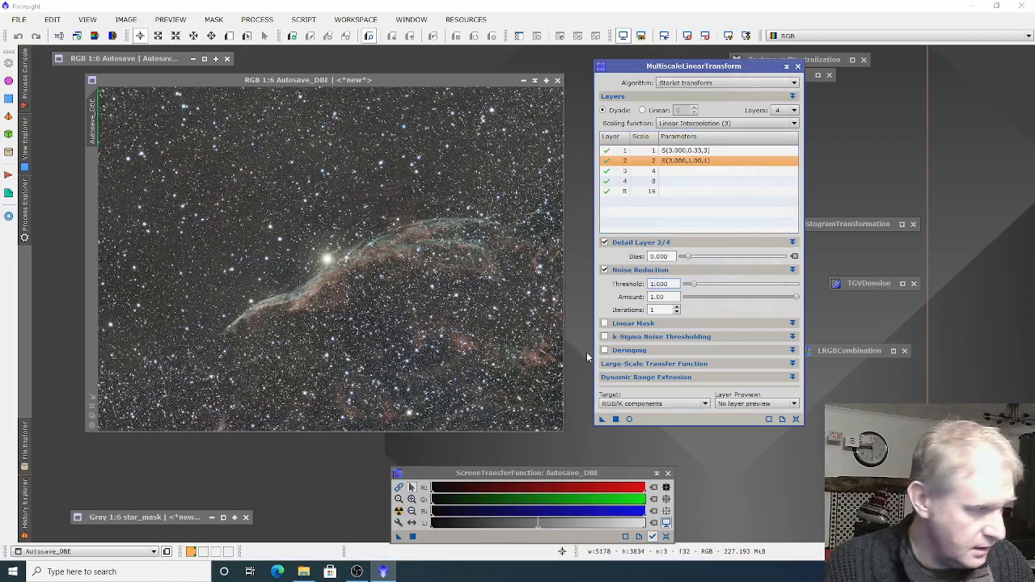
{"action": "key", "text": "Tab"}
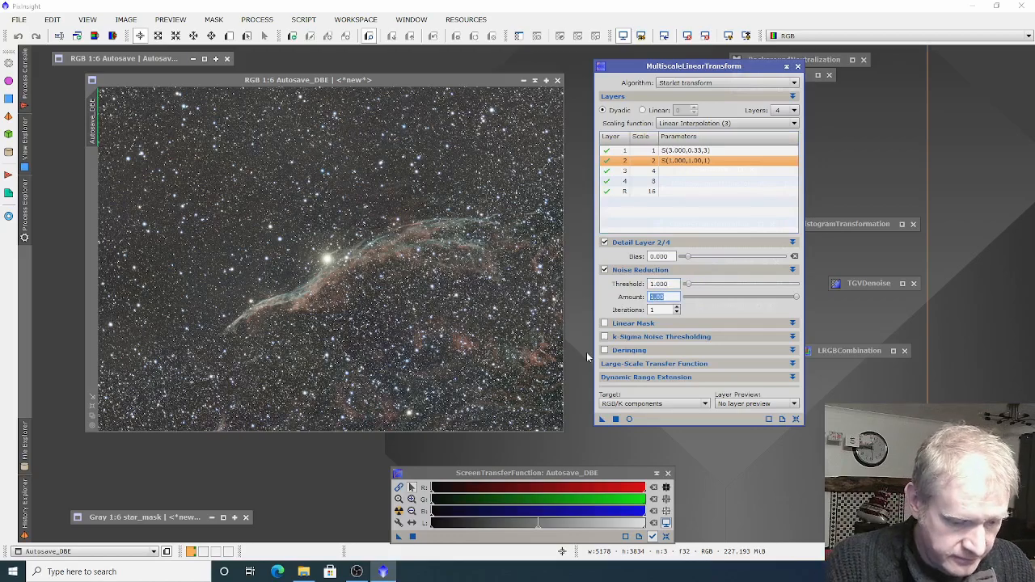
{"action": "type", "text": "0.5"}
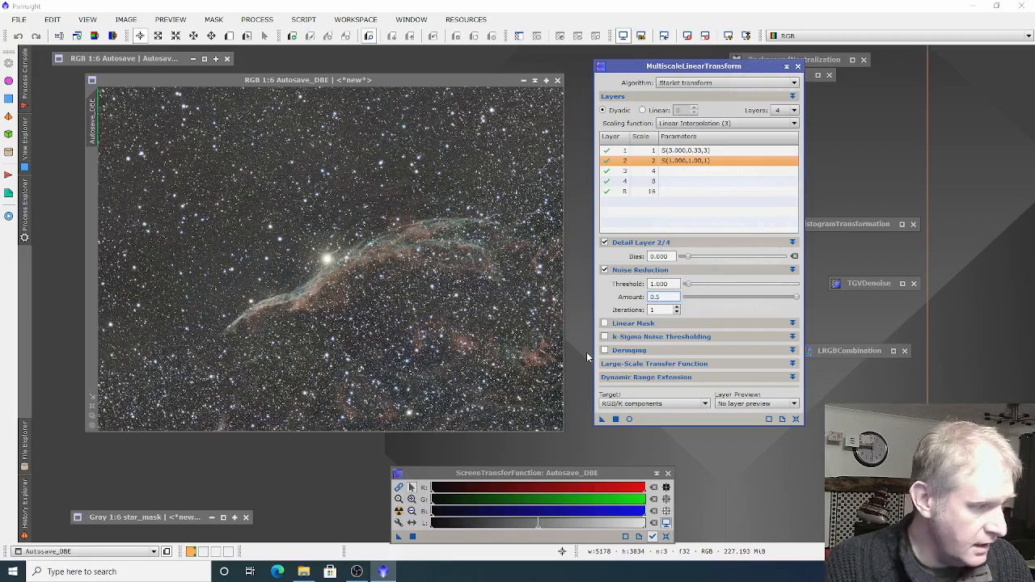
{"action": "key", "text": "Tab"}
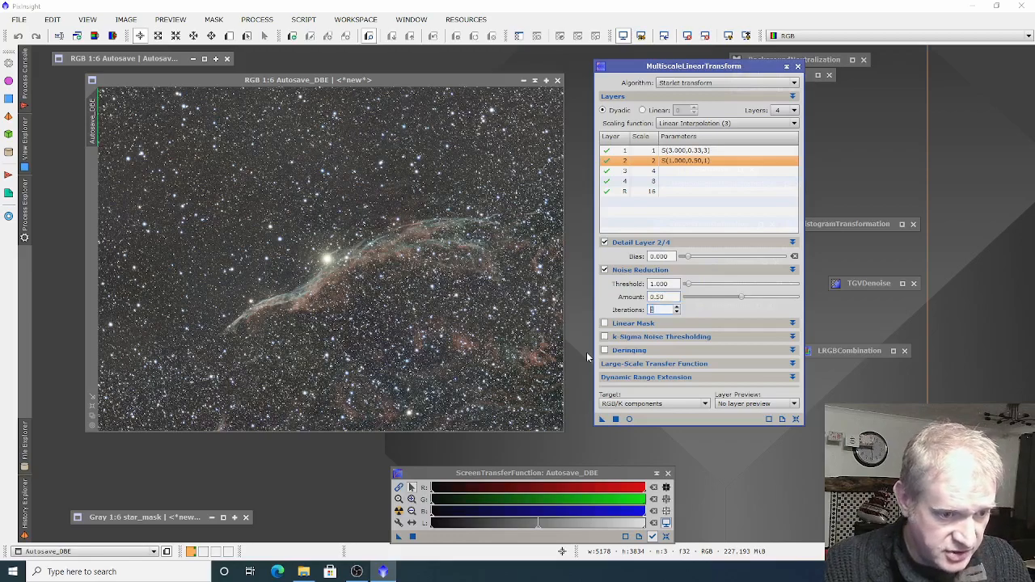
Enable noise reduction on wavelet layer 3 with a threshold of 0.5 and an amount of 0.5.
{"action": "left_click", "coordinate": [623, 170]}
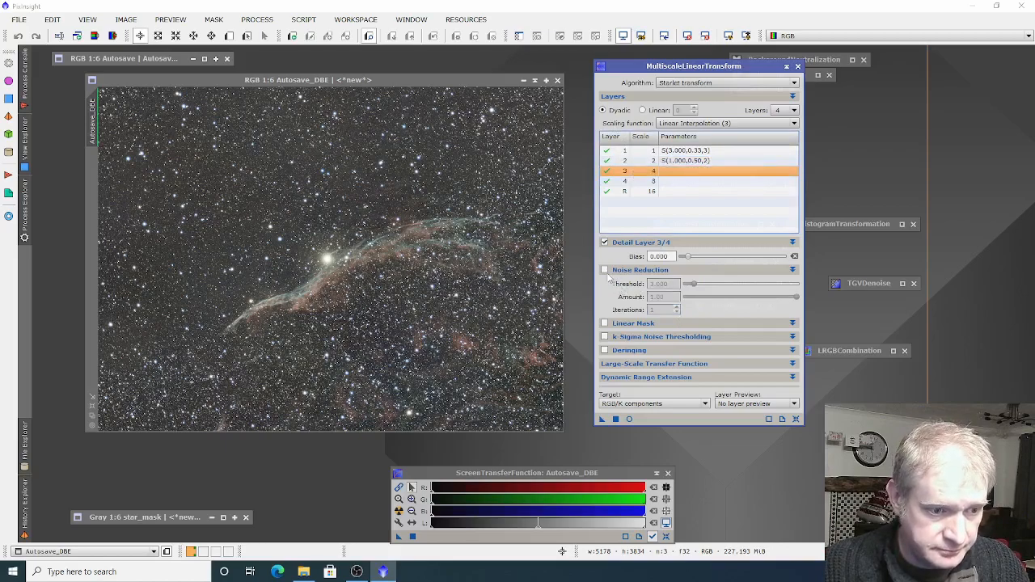
{"action": "left_click", "coordinate": [604, 270]}
{"action": "left_click", "coordinate": [656, 284]}
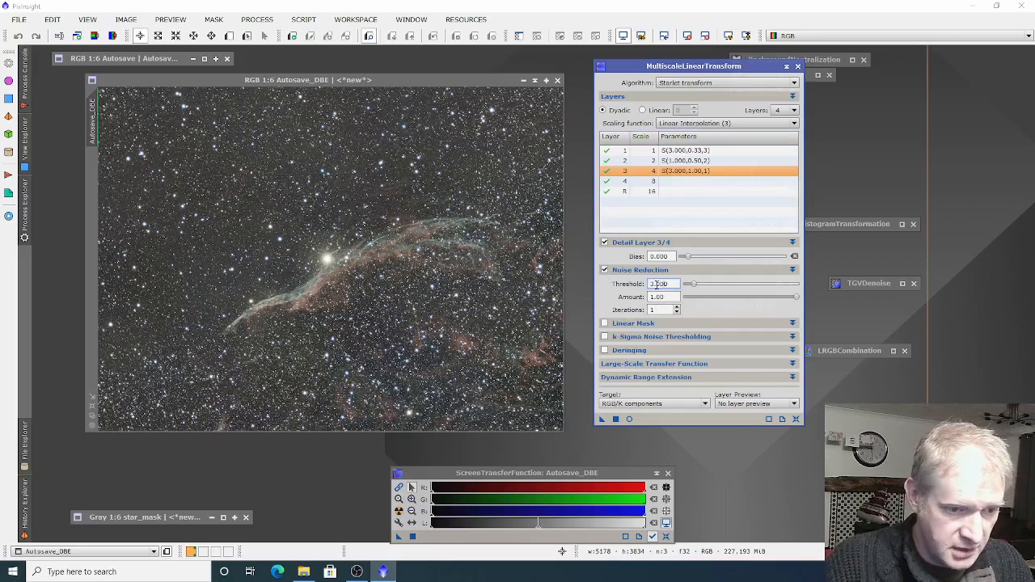
{"action": "double_click", "coordinate": [657, 284]}
{"action": "type", "text": "0"}
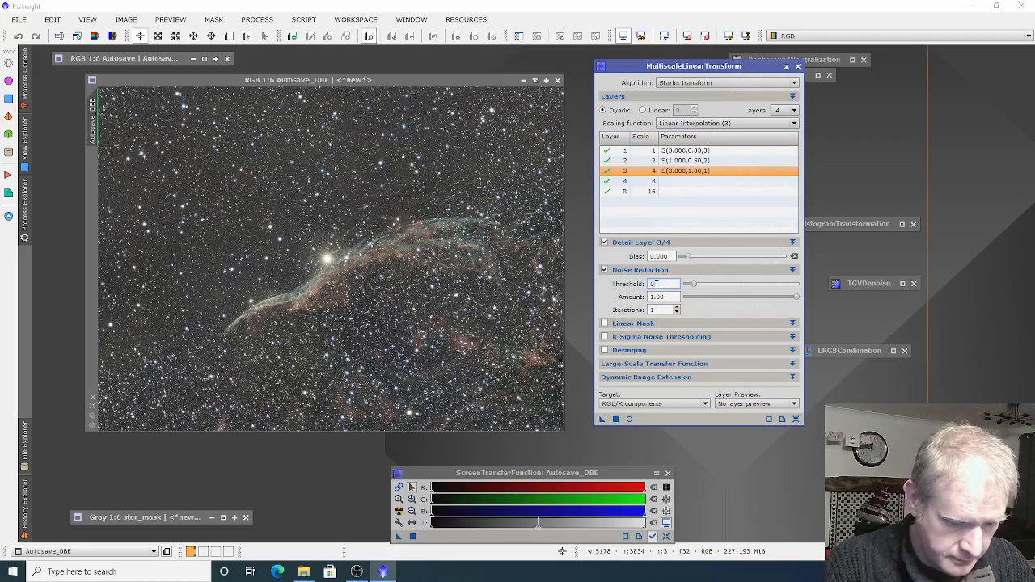
{"action": "type", "text": ".5"}
{"action": "key", "text": "Tab"}
{"action": "type", "text": "-"}
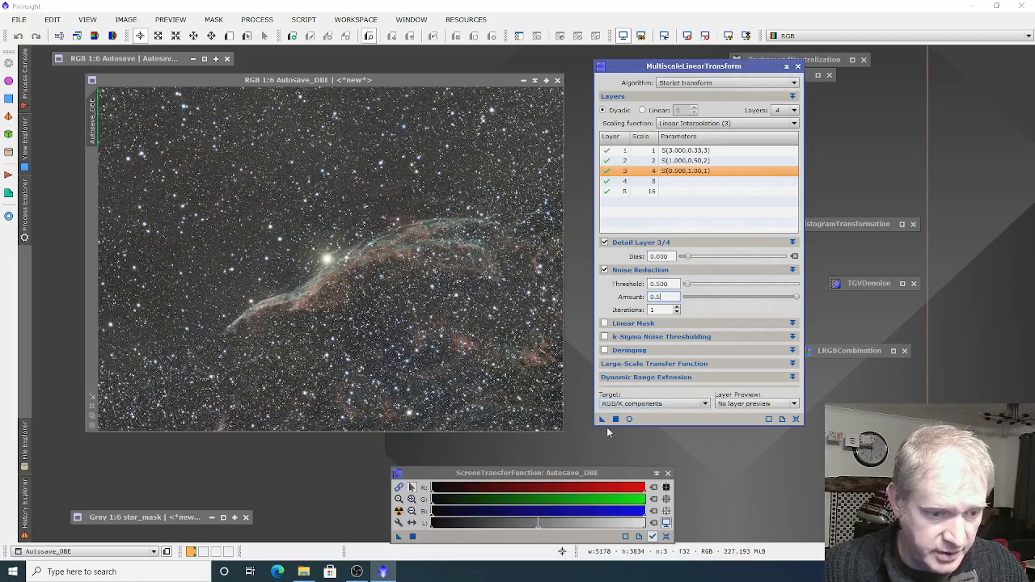
Apply the noise reduction to the Autosave_DBE image and compare before and after around the bright star by undoing and redoing it.
{"action": "left_click", "coordinate": [601, 419]}
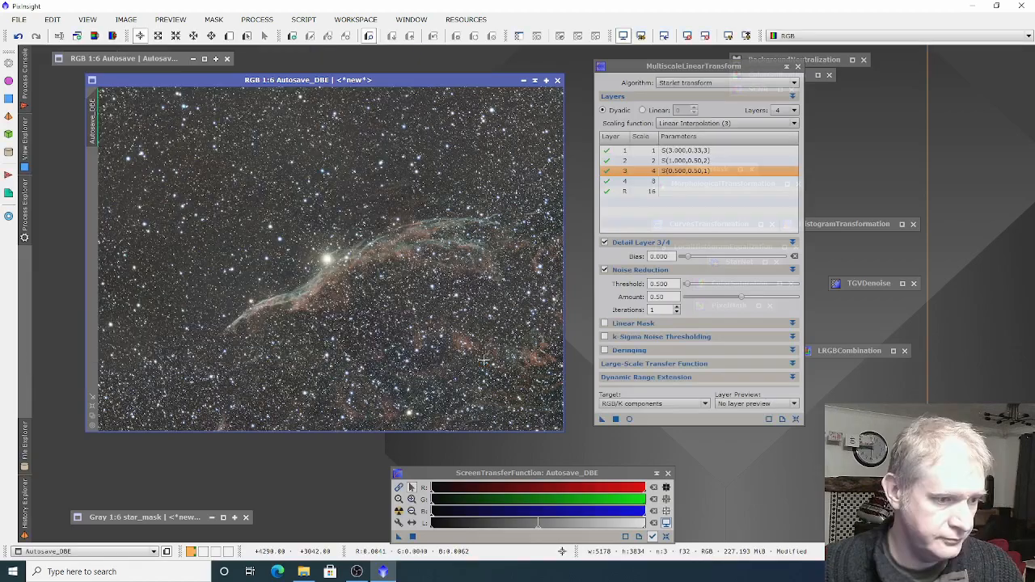
{"action": "scroll", "coordinate": [346, 210], "scroll_direction": "up", "scroll_amount": 6}
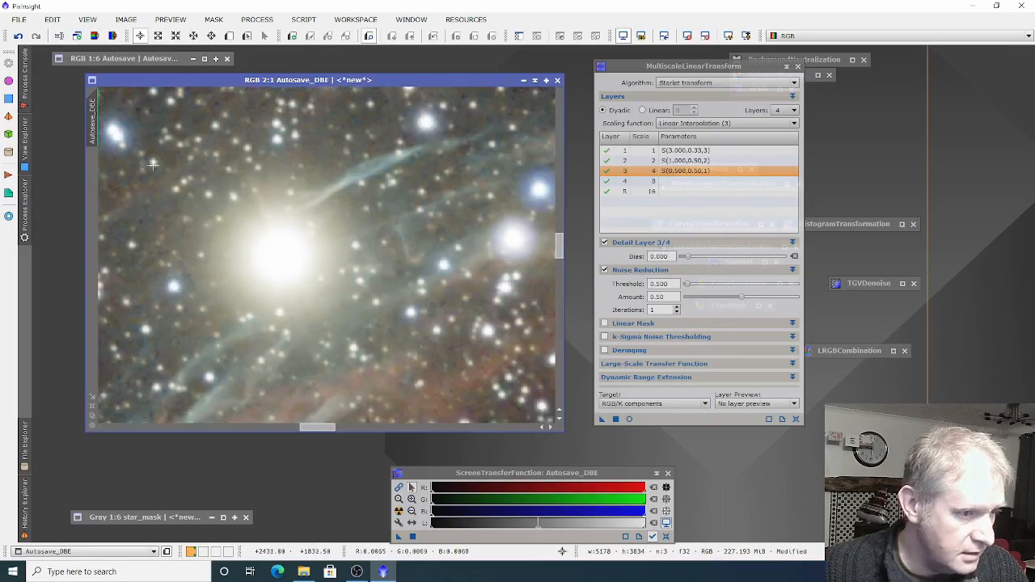
{"action": "left_click", "coordinate": [18, 36]}
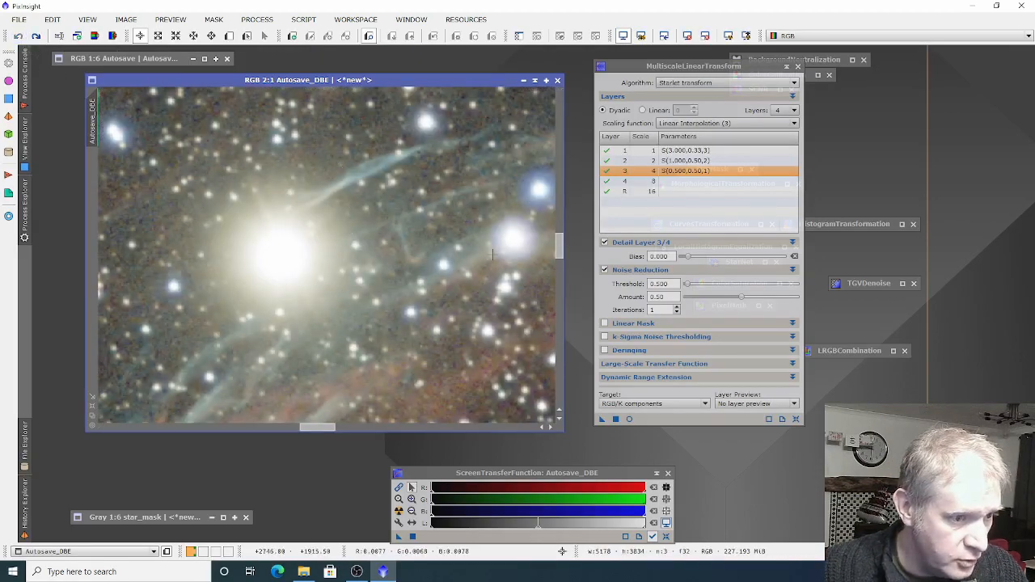
{"action": "key", "text": "ctrl+y"}
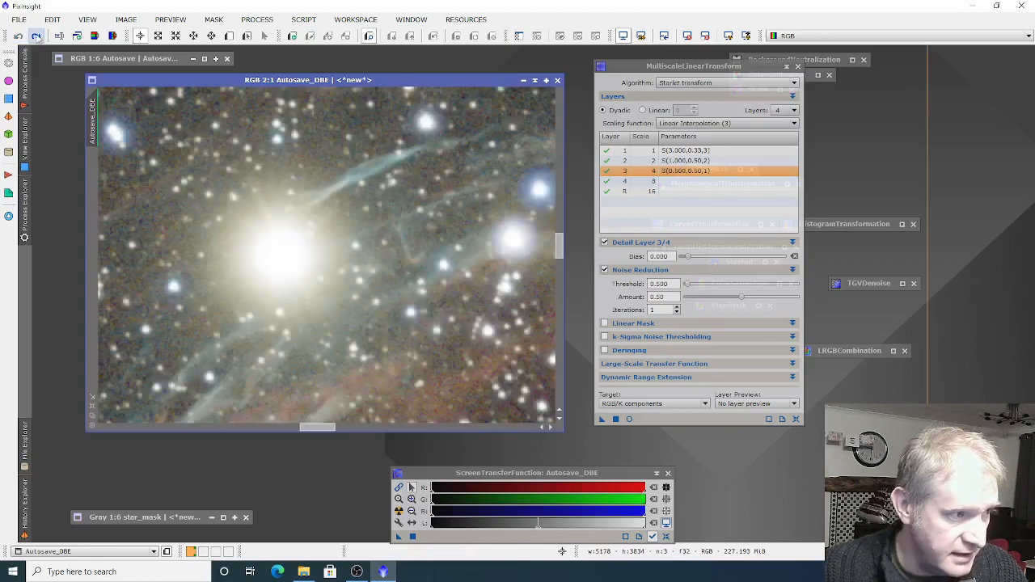
{"action": "left_click", "coordinate": [36, 36]}
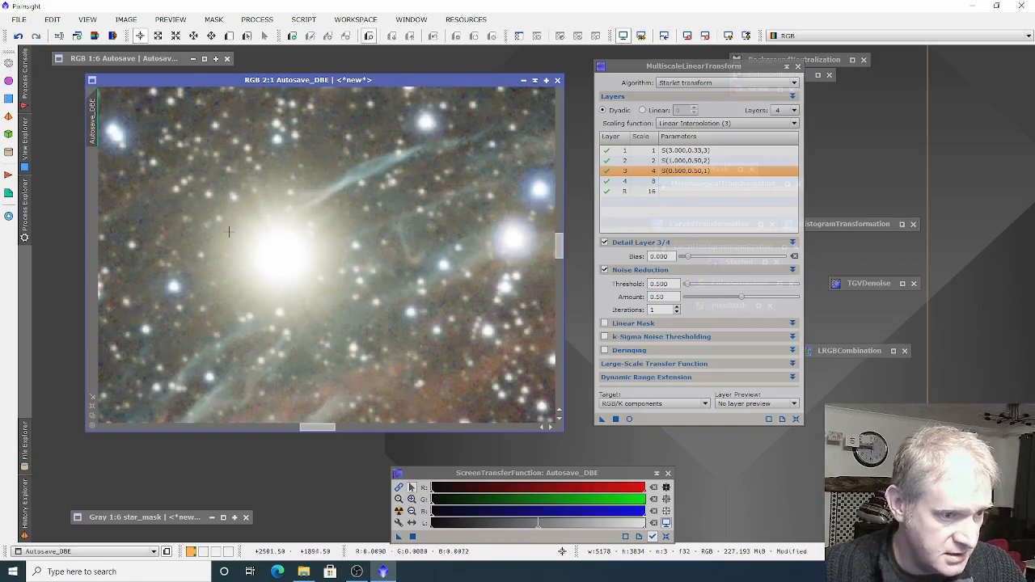
{"action": "scroll", "coordinate": [229, 232], "scroll_direction": "down", "scroll_amount": 6}
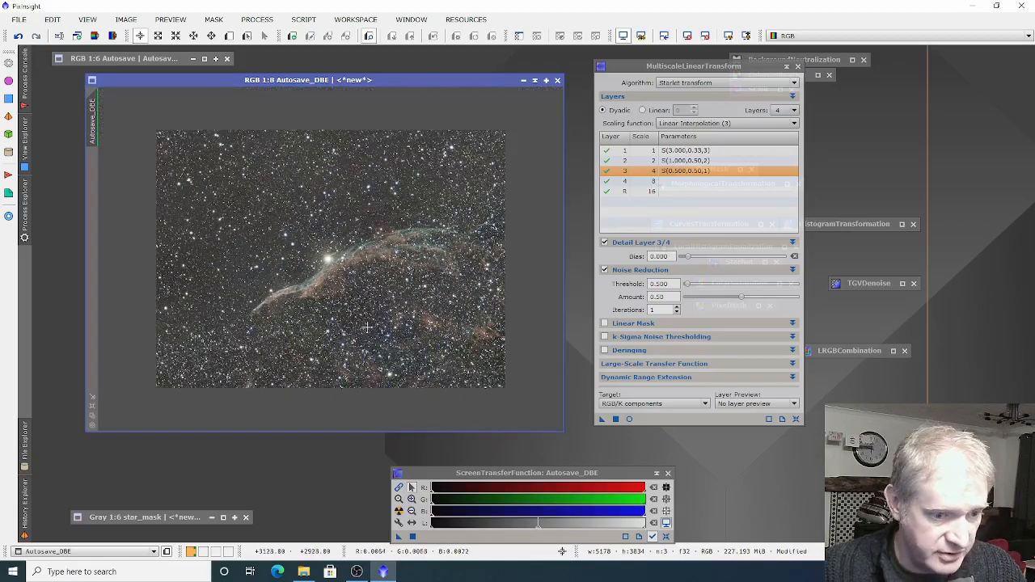
Reset MultiscaleLinearTransform, set its target to Chrominance (restore CIE Y) and use 7 wavelet layers.
{"action": "left_click", "coordinate": [797, 419]}
{"action": "left_click", "coordinate": [702, 404]}
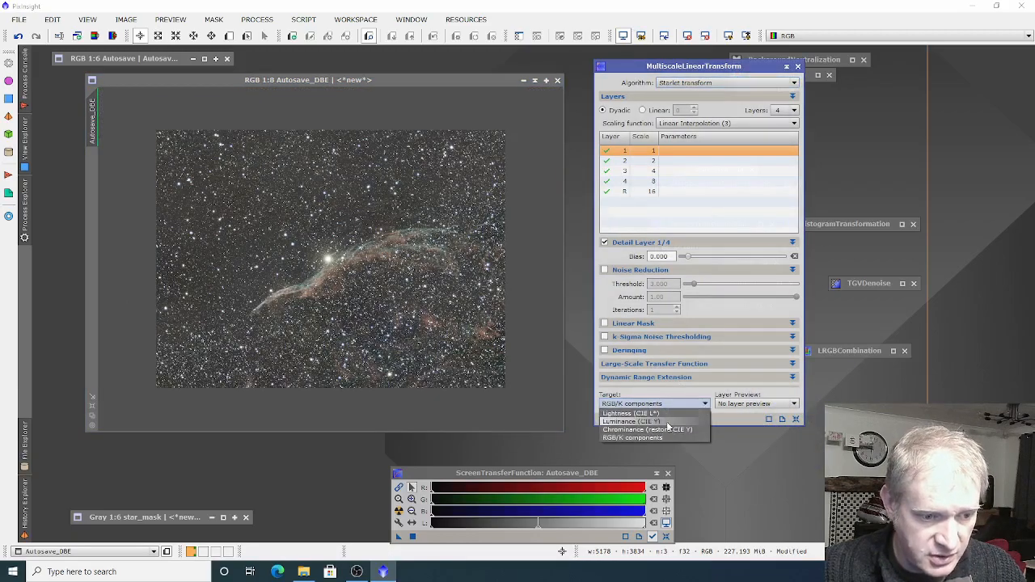
{"action": "left_click", "coordinate": [657, 431]}
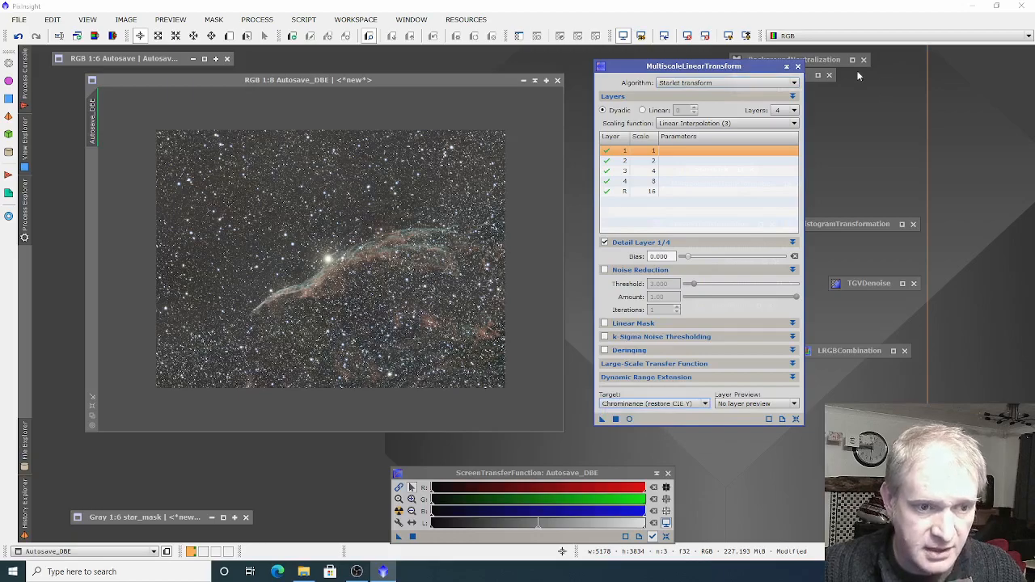
{"action": "left_click", "coordinate": [791, 111]}
{"action": "left_click", "coordinate": [783, 168]}
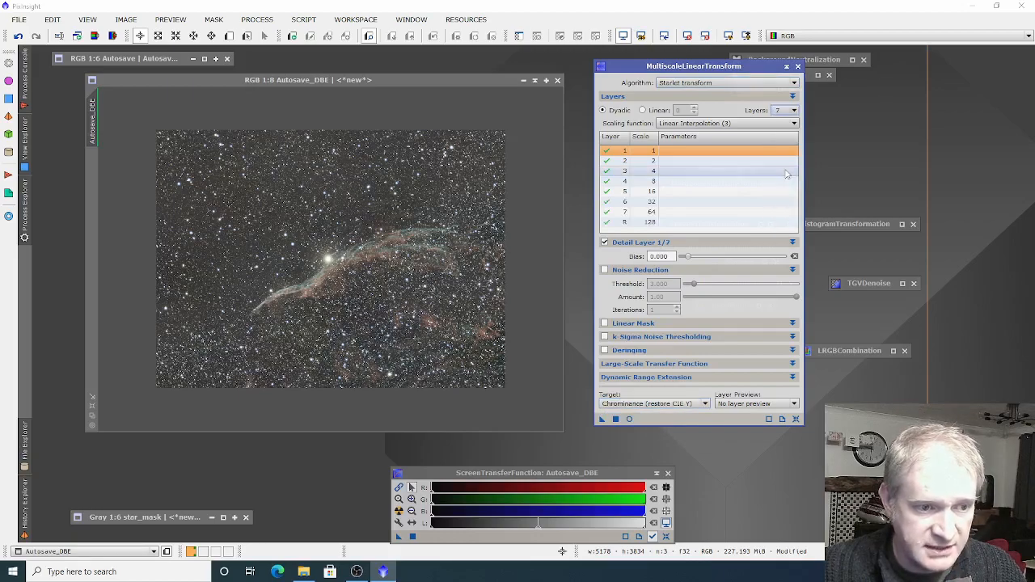
Enable noise reduction on wavelet layers 1 and 2 with the default threshold, amount and iterations.
{"action": "left_click", "coordinate": [604, 272]}
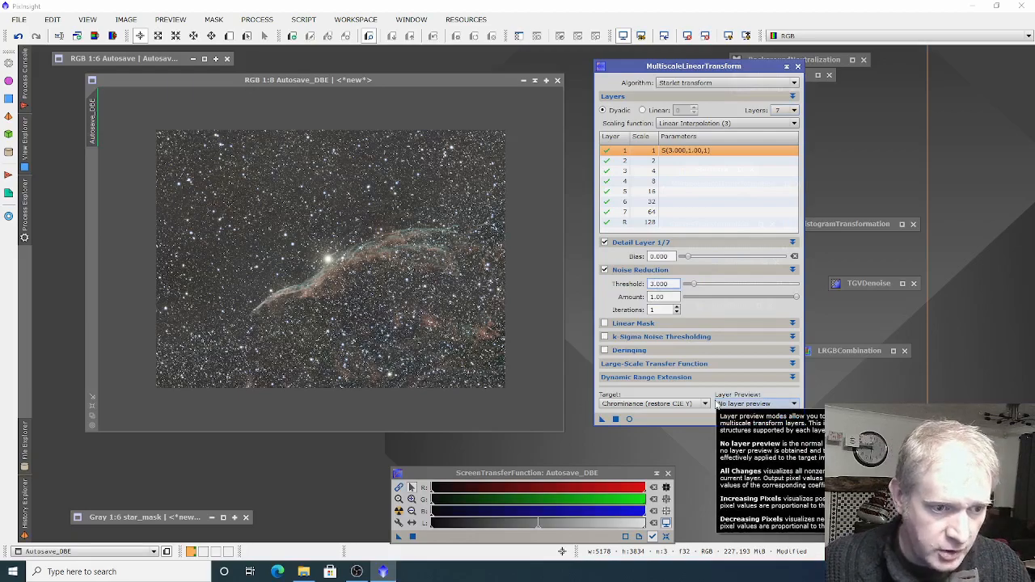
{"action": "left_click", "coordinate": [647, 161]}
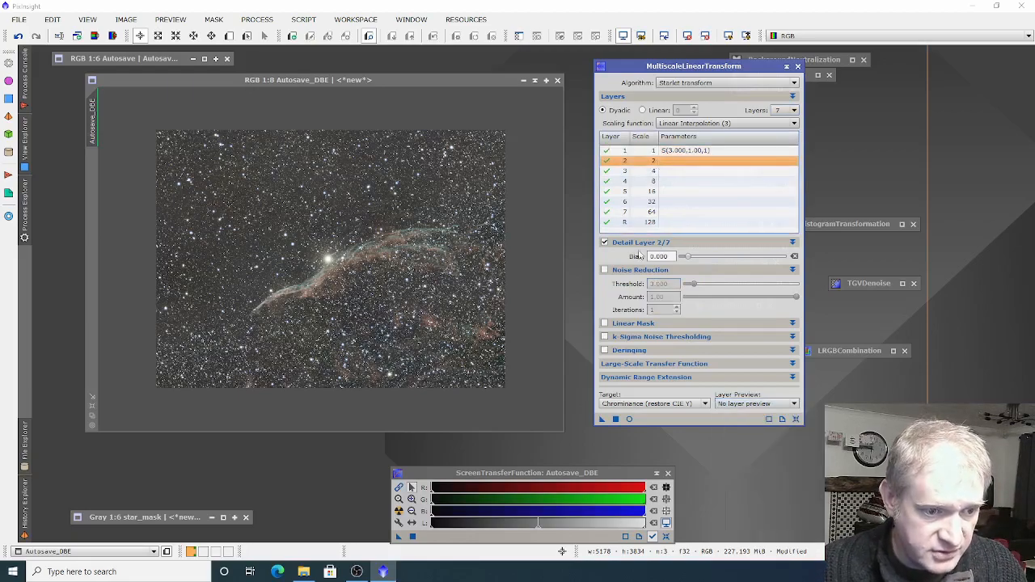
{"action": "left_click", "coordinate": [604, 271]}
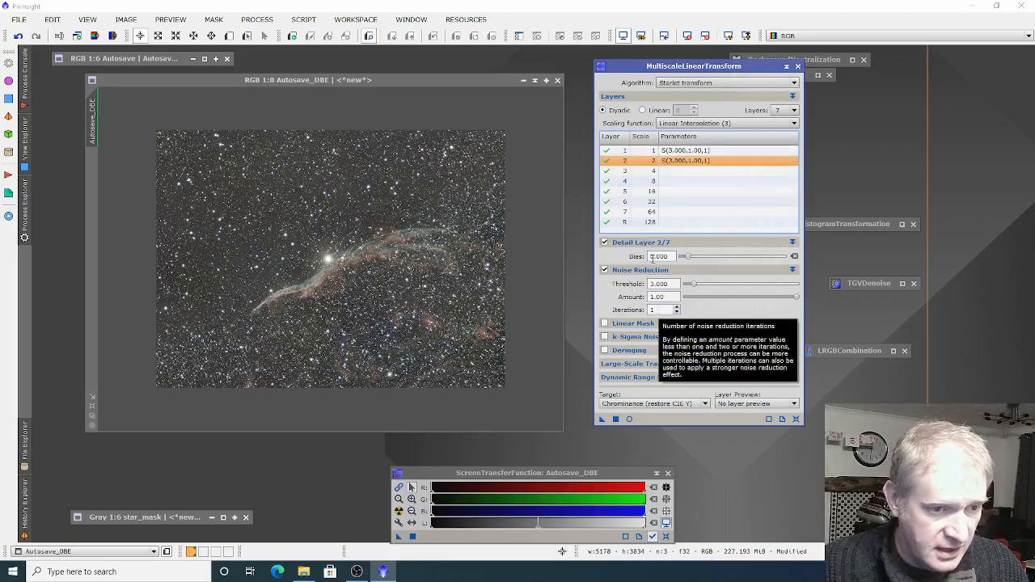
Enable noise reduction on wavelet layer 3 with a threshold of 2.
{"action": "left_click", "coordinate": [637, 172]}
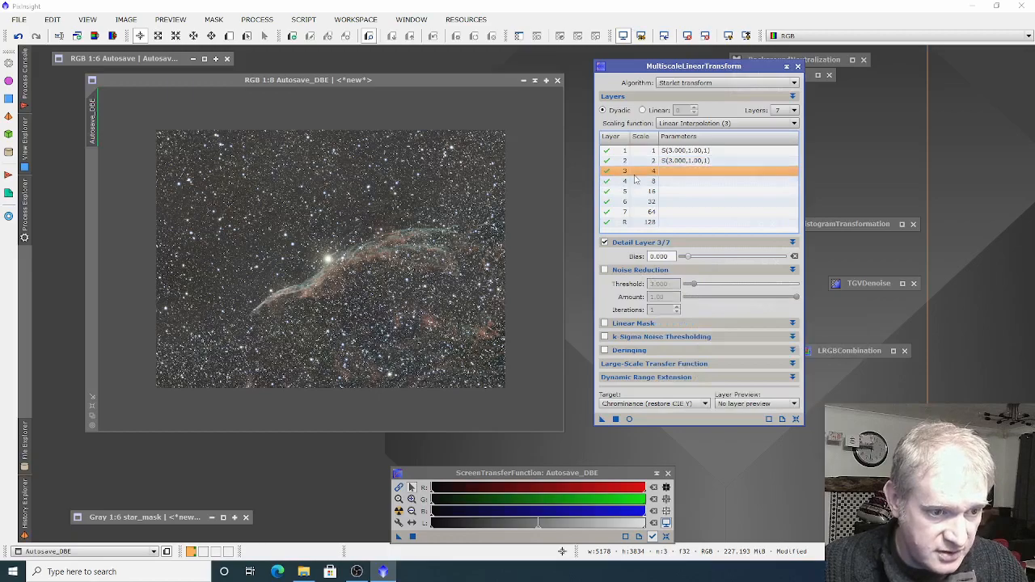
{"action": "left_click", "coordinate": [605, 270]}
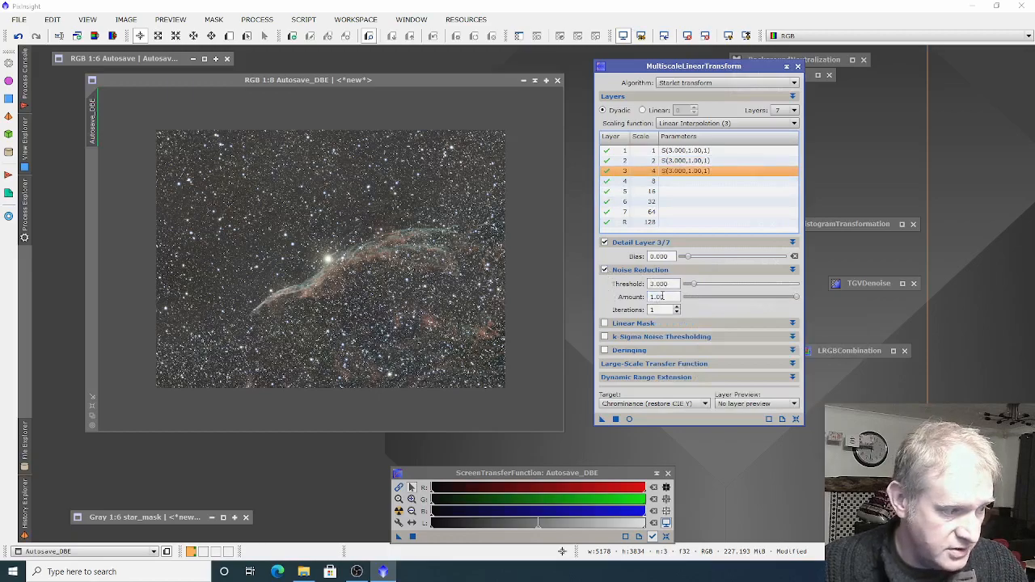
{"action": "left_click_drag", "start_coordinate": [650, 284], "coordinate": [654, 284]}
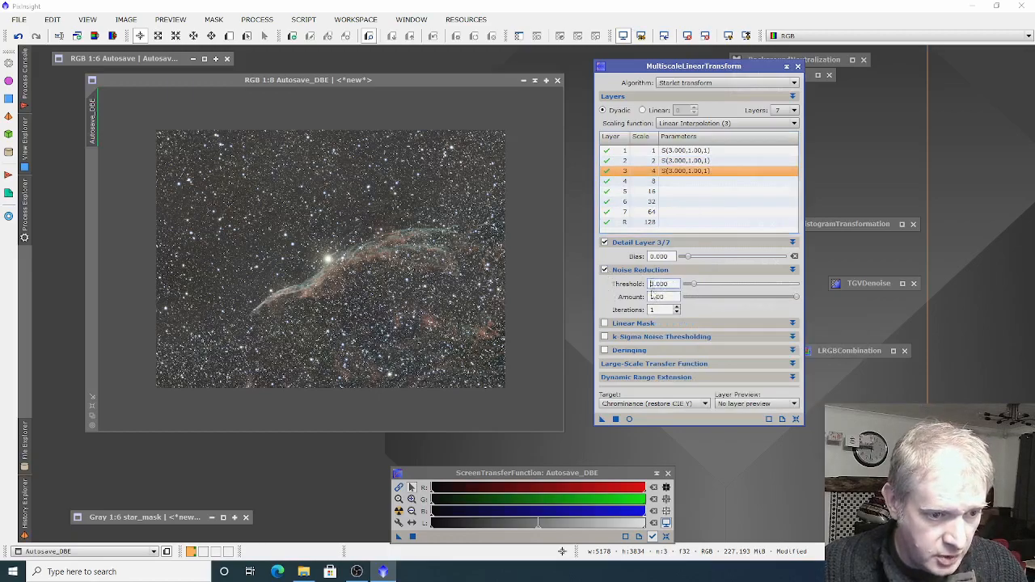
{"action": "type", "text": "2"}
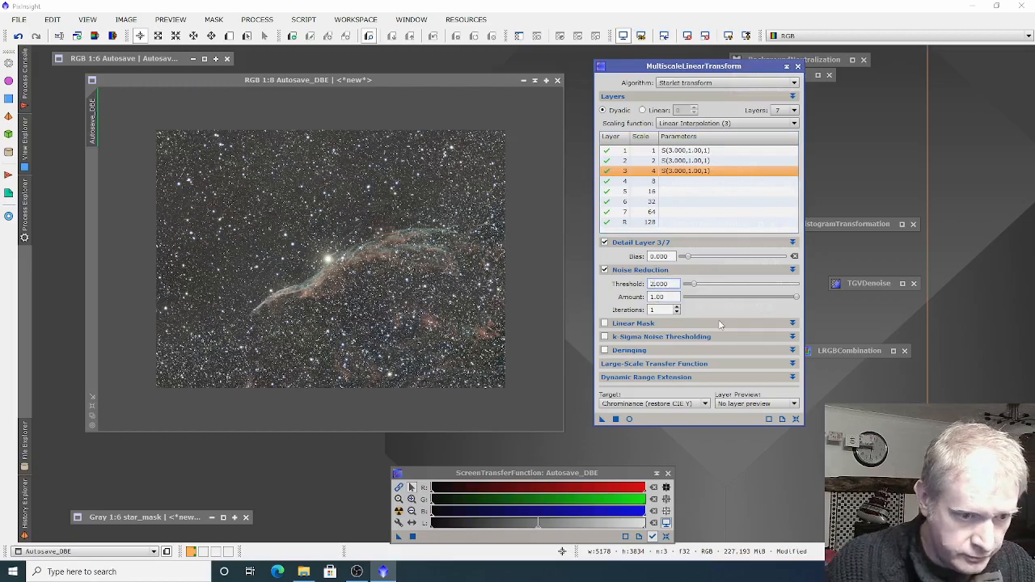
Enable noise reduction on wavelet layer 4 with a threshold of 1.
{"action": "left_click", "coordinate": [638, 182]}
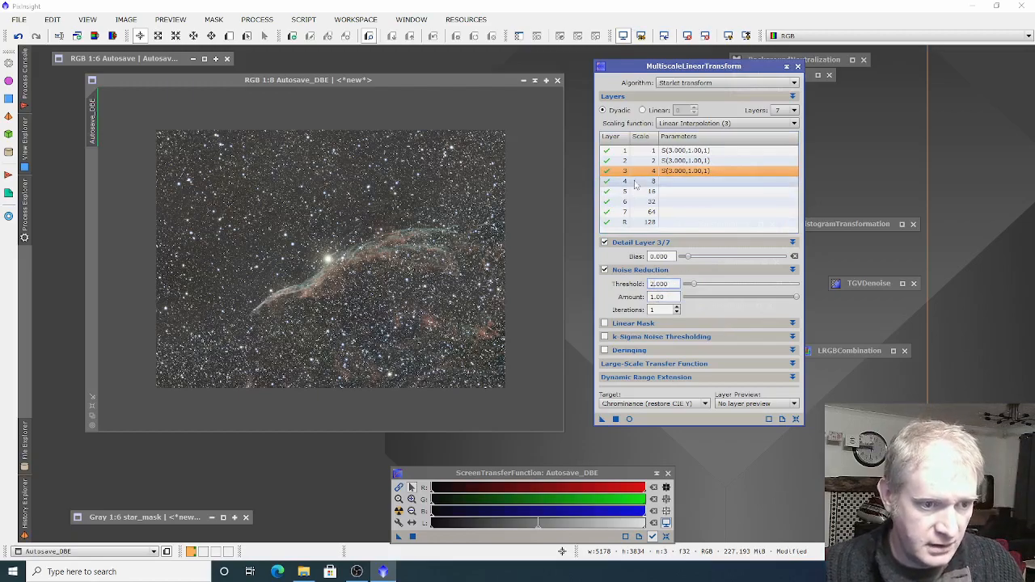
{"action": "left_click", "coordinate": [604, 269]}
{"action": "left_click", "coordinate": [652, 283]}
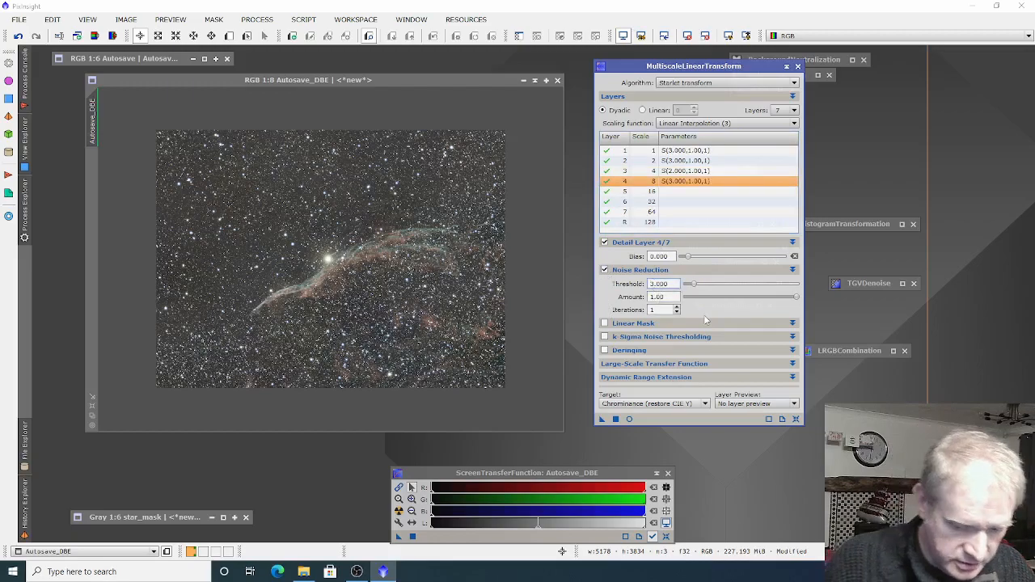
{"action": "type", "text": "1"}
{"action": "key", "text": "Delete"}
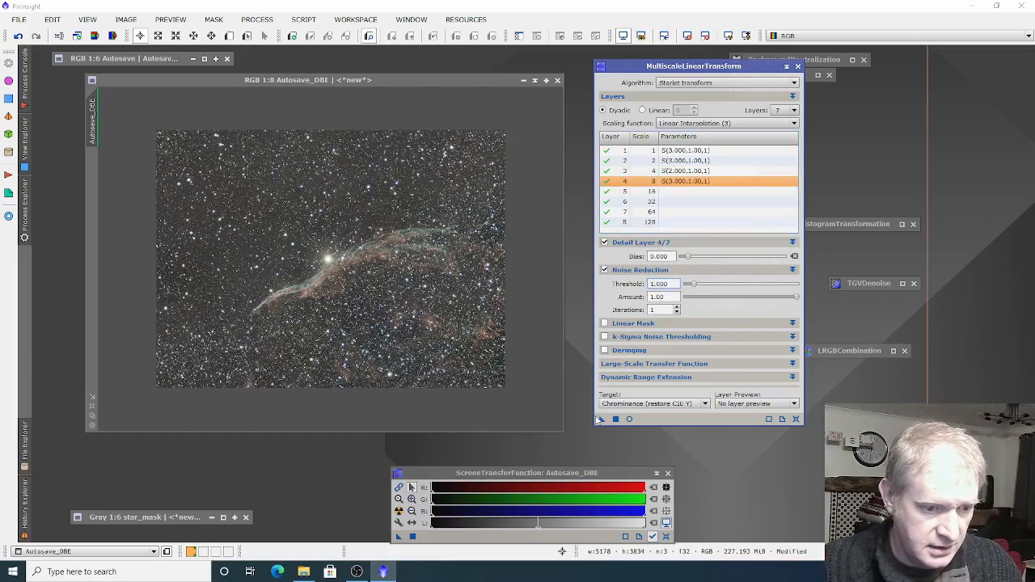
Apply the chrominance noise reduction to the Autosave_DBE image and compare the star field up close with the version before it.
{"action": "left_click_drag", "start_coordinate": [602, 419], "coordinate": [462, 326]}
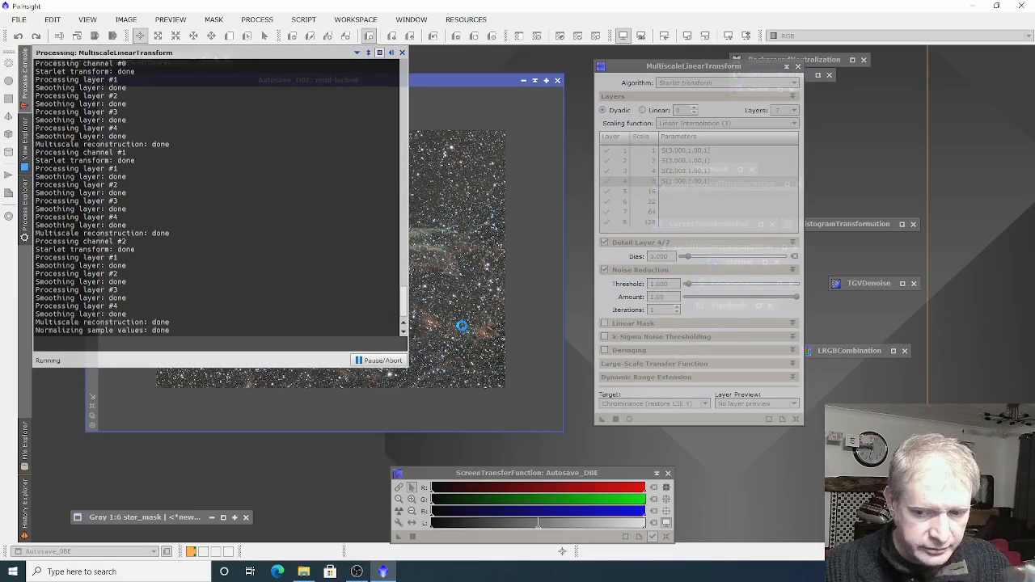
{"action": "scroll", "coordinate": [412, 255], "scroll_direction": "up", "scroll_amount": 7}
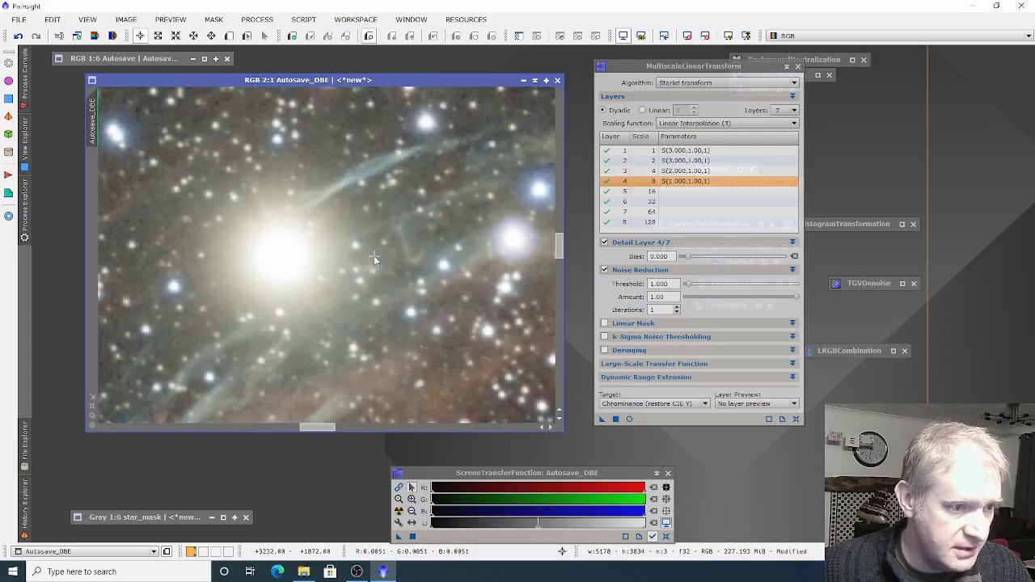
{"action": "scroll", "coordinate": [356, 206], "scroll_direction": "up", "scroll_amount": 1}
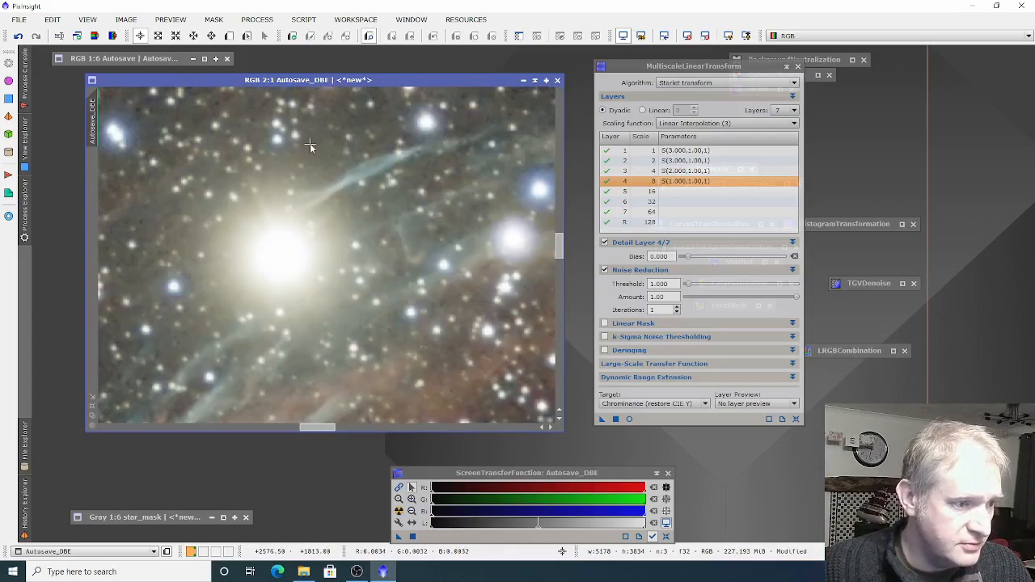
{"action": "left_click", "coordinate": [17, 37]}
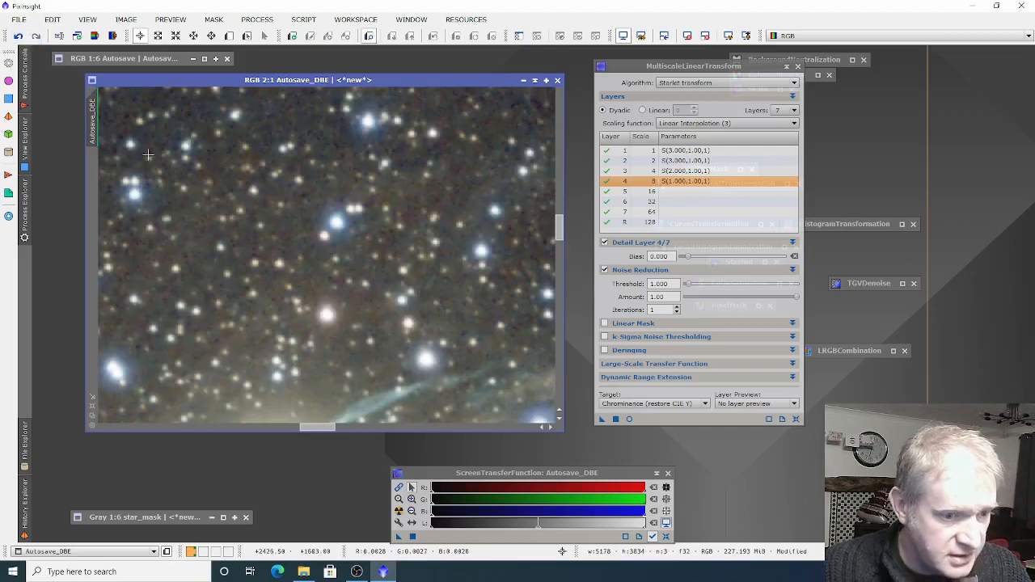
{"action": "scroll", "coordinate": [215, 174], "scroll_direction": "down", "scroll_amount": 2}
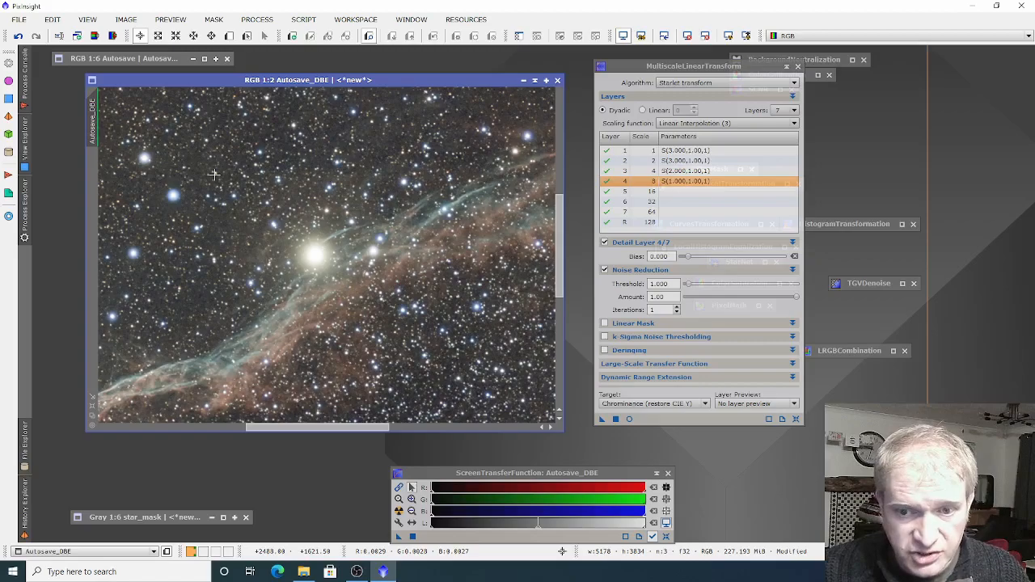
Bring the whole Autosave_DBE image into view and collapse the MultiscaleLinearTransform process.
{"action": "scroll", "coordinate": [210, 169], "scroll_direction": "down", "scroll_amount": 4}
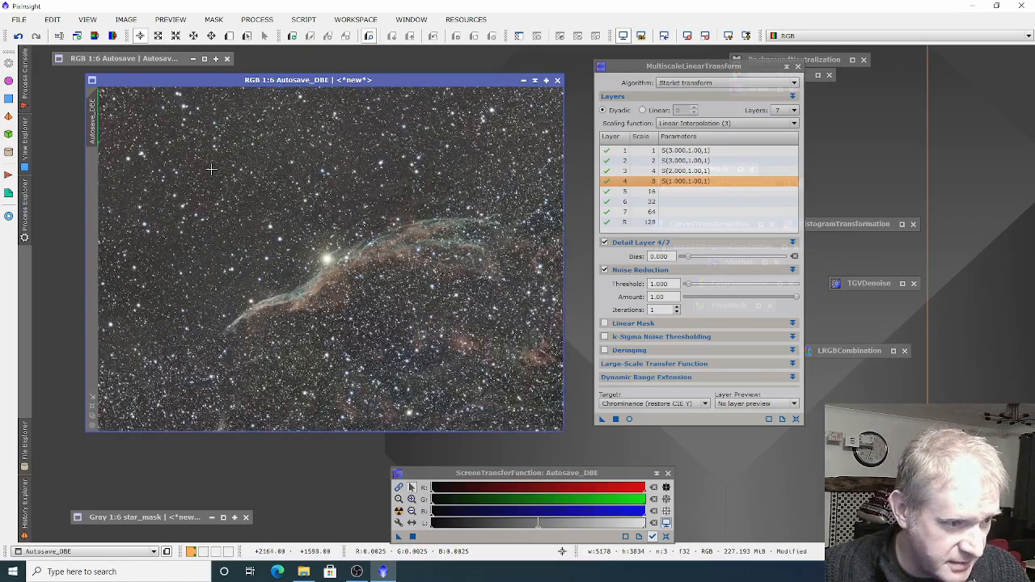
{"action": "scroll", "coordinate": [210, 169], "scroll_direction": "down", "scroll_amount": 1}
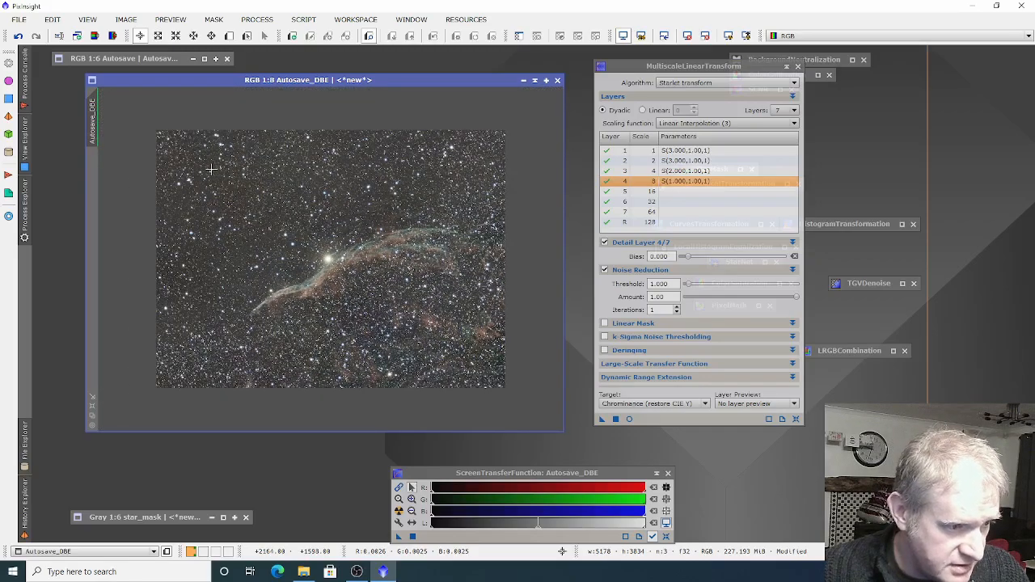
{"action": "scroll", "coordinate": [210, 169], "scroll_direction": "up", "scroll_amount": 1}
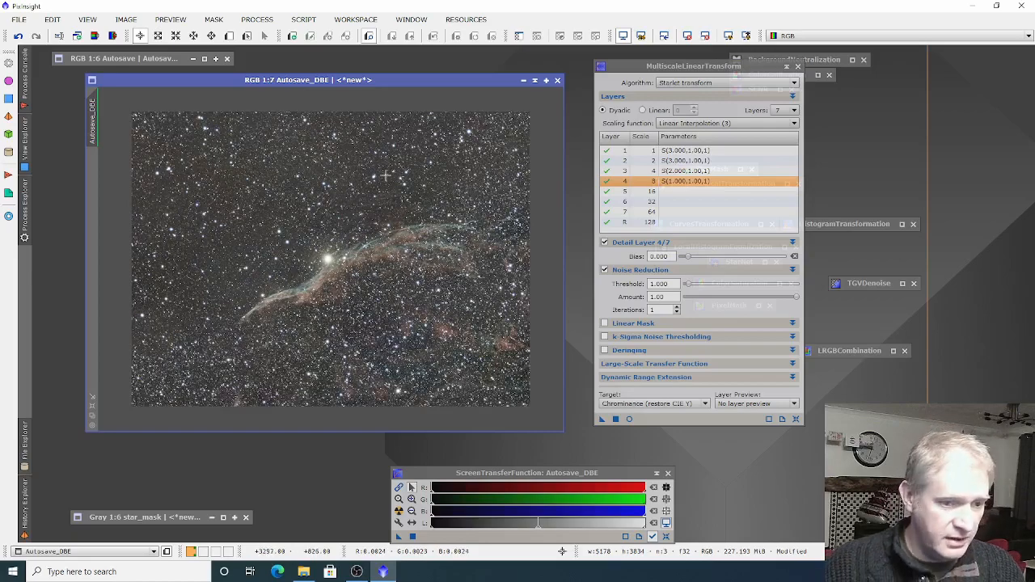
{"action": "left_click", "coordinate": [786, 66]}
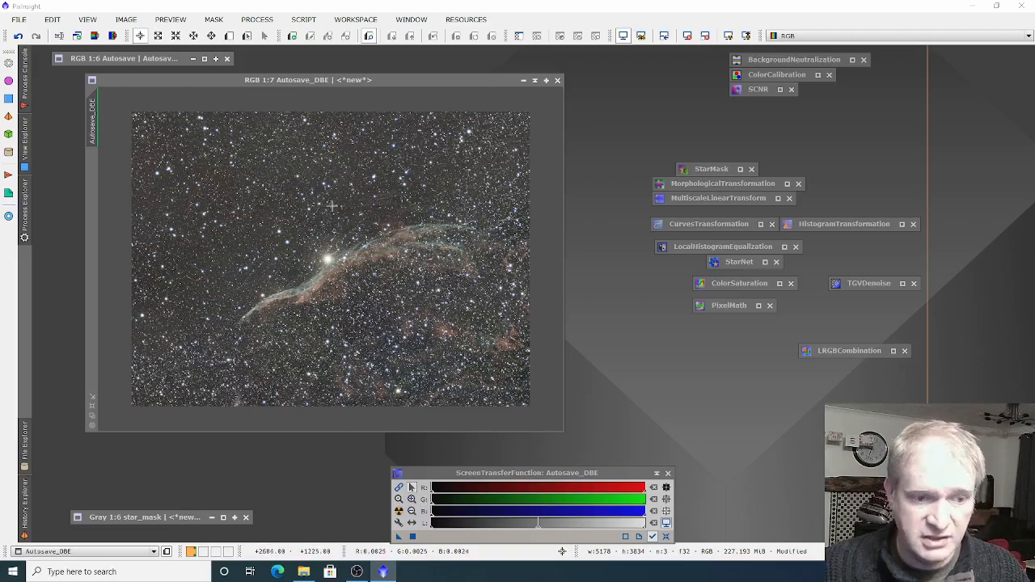
Reset the screen stretch on Autosave_DBE and compute a fresh automatic stretch.
{"action": "left_click", "coordinate": [666, 536]}
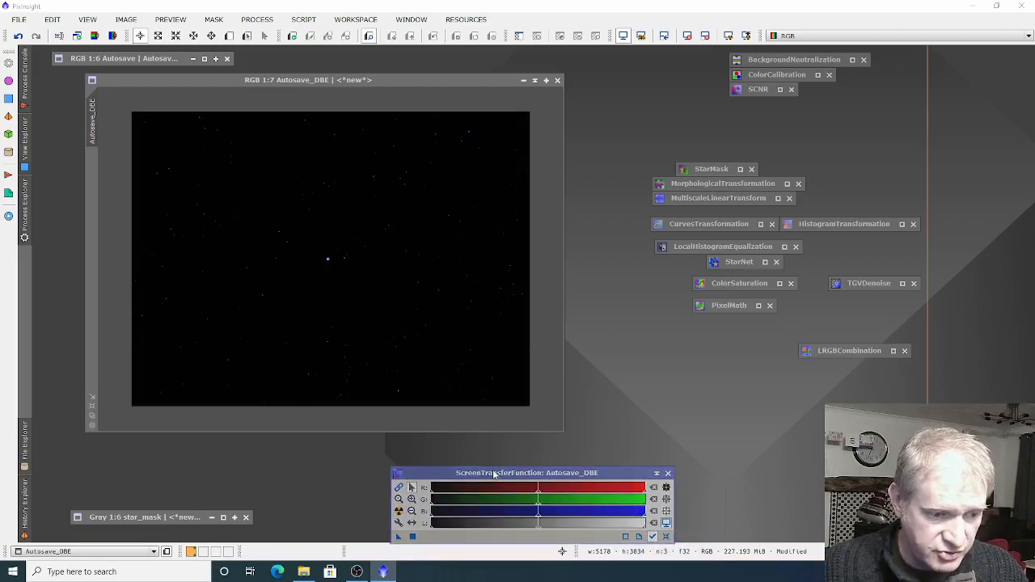
{"action": "left_click_drag", "start_coordinate": [500, 477], "coordinate": [485, 460]}
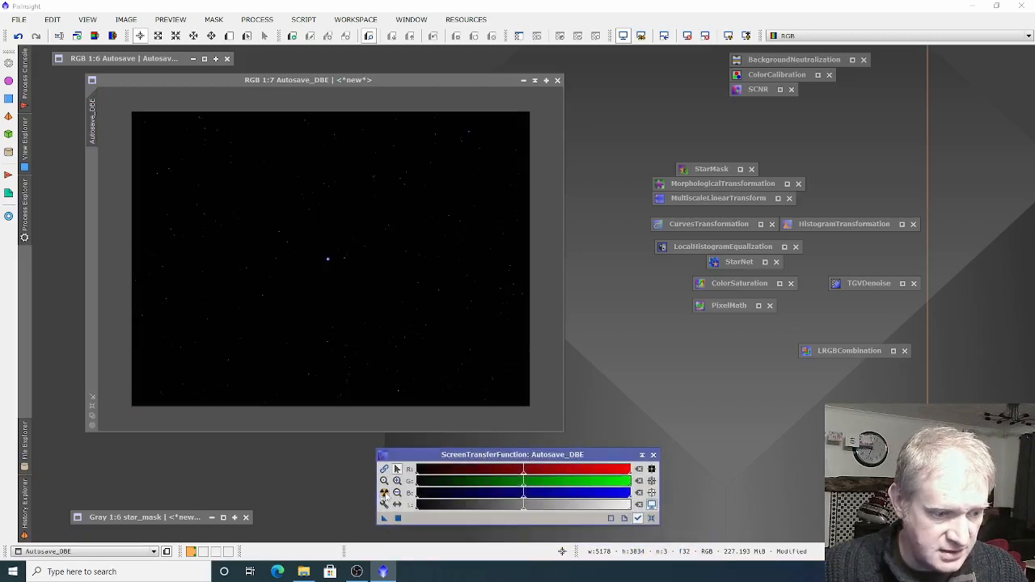
{"action": "left_click", "coordinate": [384, 493]}
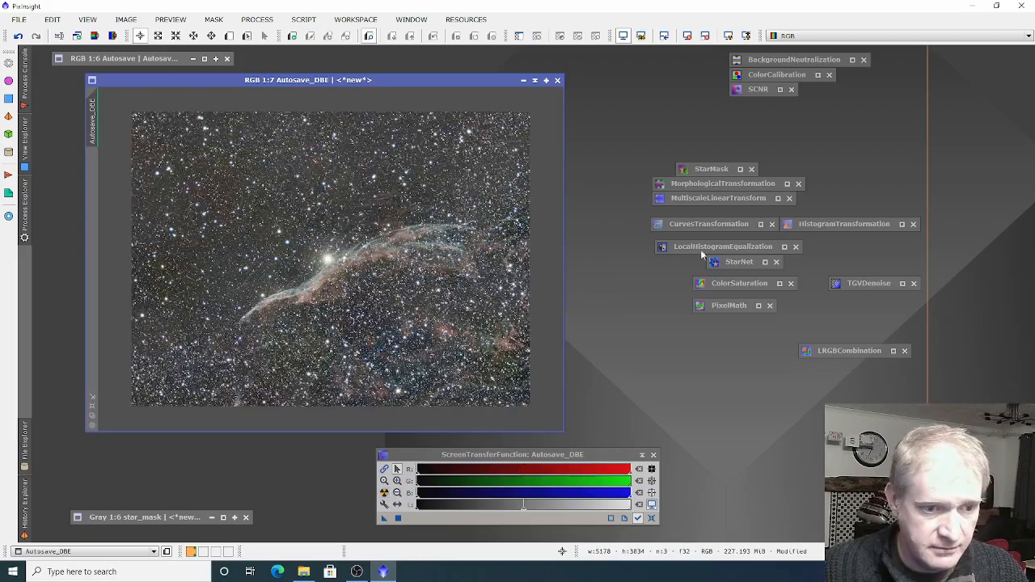
Reset HistogramTransformation and load the current ScreenTransferFunction stretch of Autosave_DBE into it.
{"action": "double_click", "coordinate": [827, 228]}
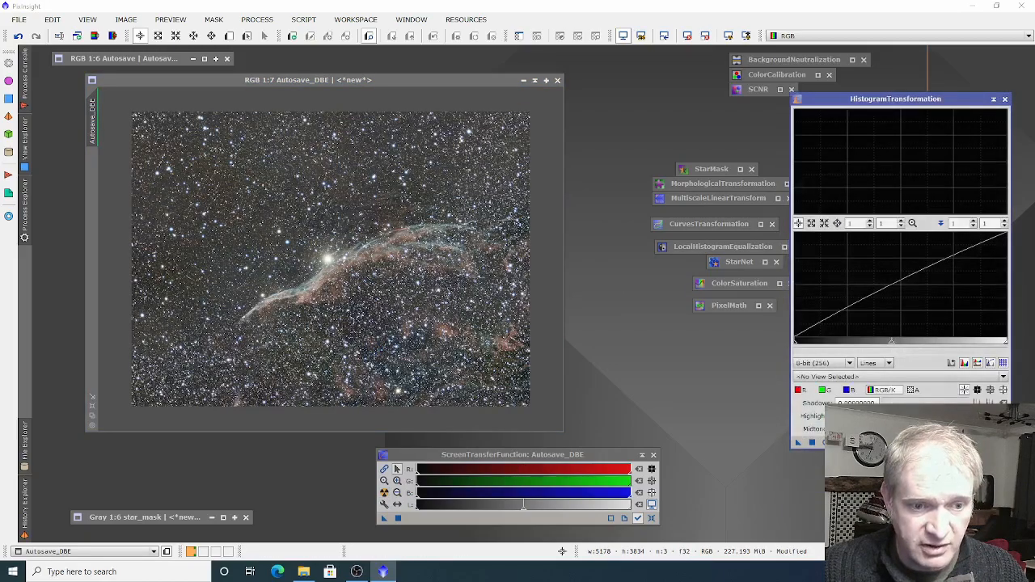
{"action": "left_click_drag", "start_coordinate": [849, 100], "coordinate": [693, 83]}
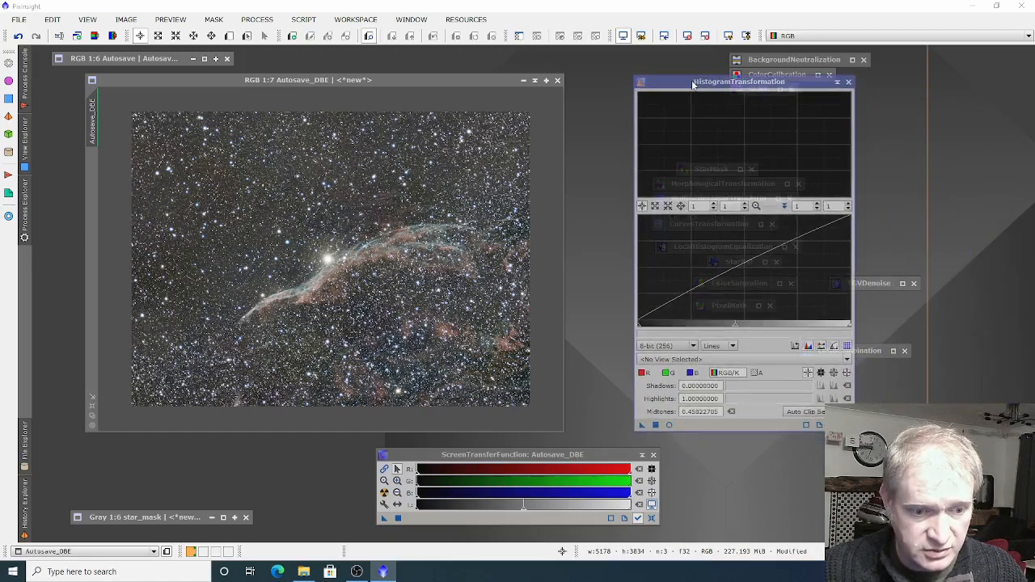
{"action": "left_click", "coordinate": [819, 424]}
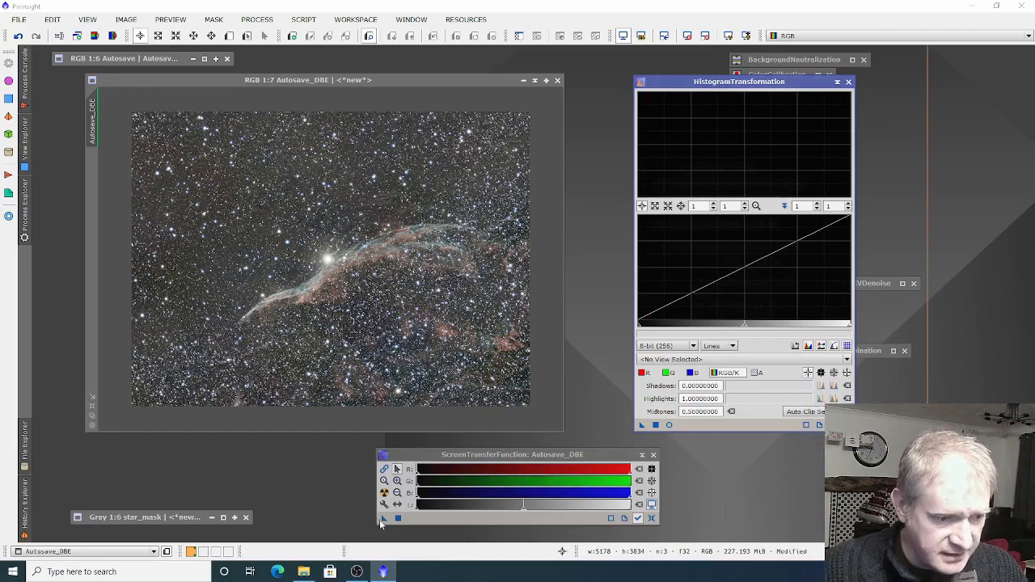
{"action": "left_click_drag", "start_coordinate": [385, 522], "coordinate": [697, 424]}
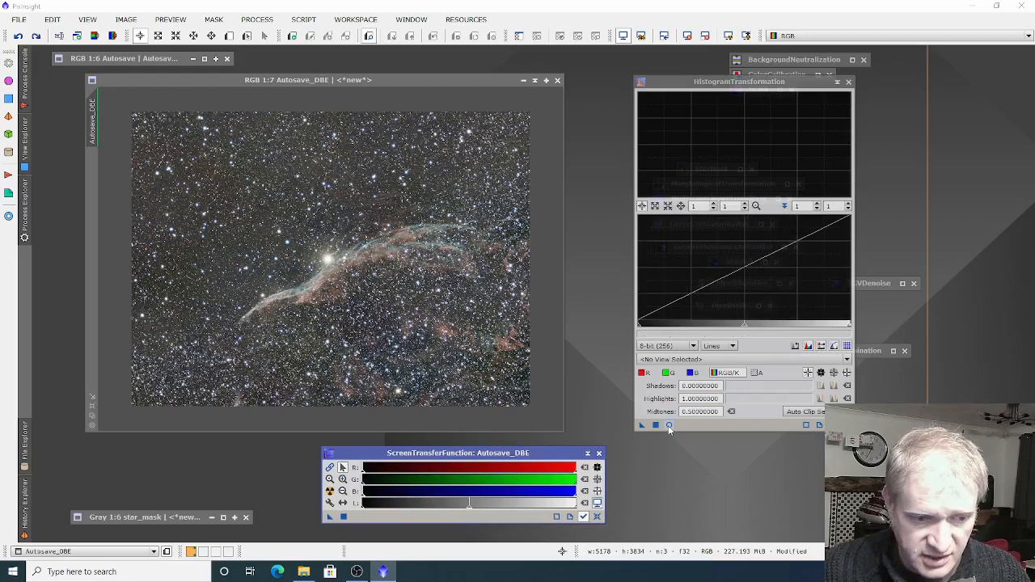
Preview the histogram stretch in real time with the screen stretch reset, and raise the RGB/K midtones to about 0.727.
{"action": "left_click", "coordinate": [669, 426]}
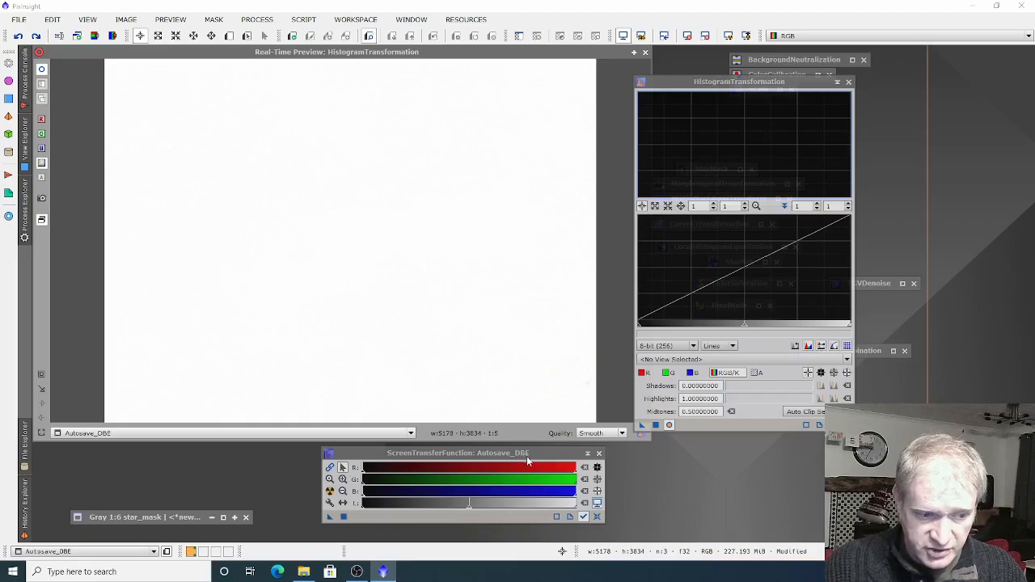
{"action": "left_click", "coordinate": [597, 518]}
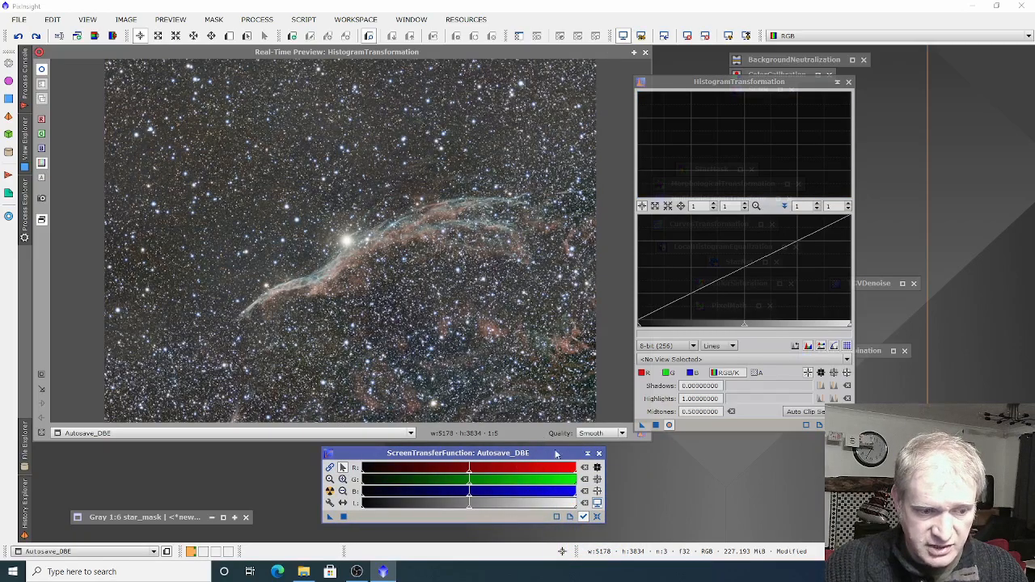
{"action": "left_click", "coordinate": [745, 324]}
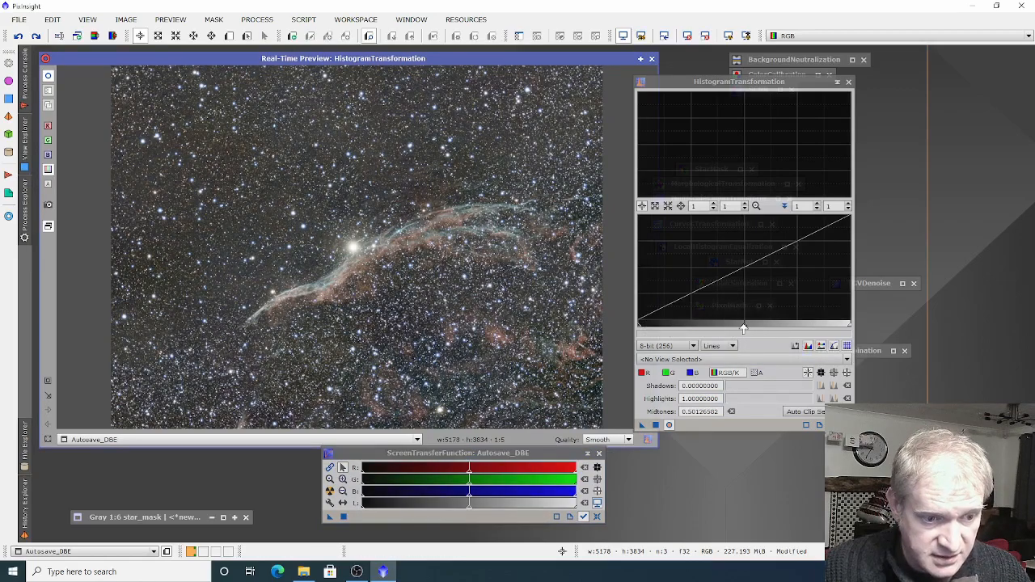
{"action": "left_click_drag", "start_coordinate": [744, 328], "coordinate": [793, 328]}
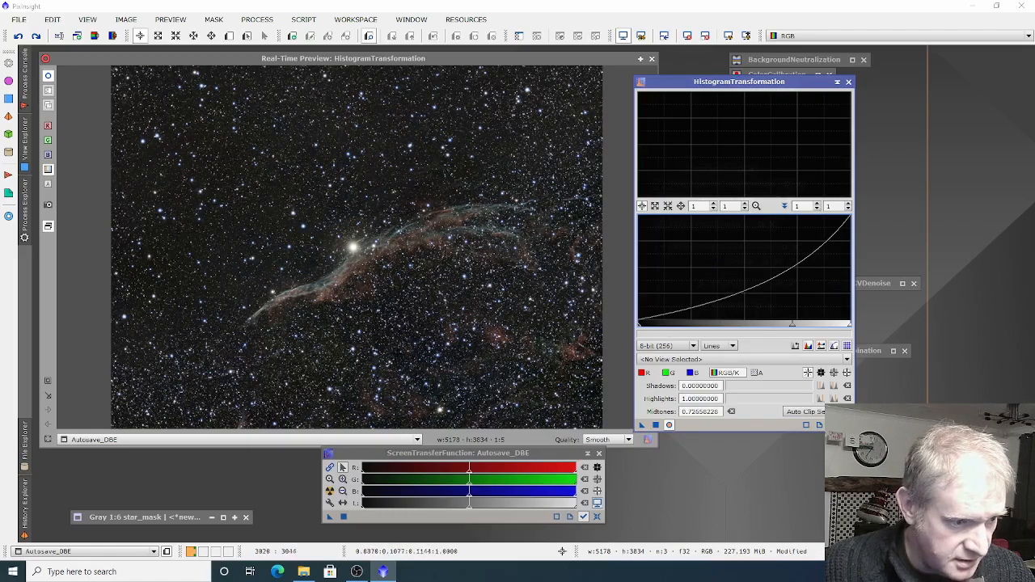
Close the real-time preview and apply the HistogramTransformation stretch to Autosave_DBE.
{"action": "left_click", "coordinate": [669, 426]}
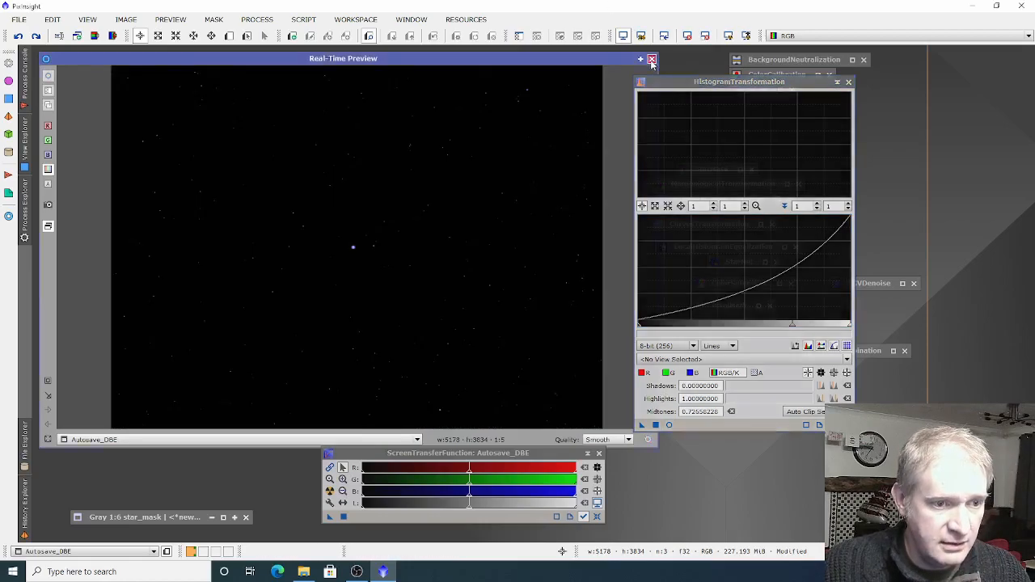
{"action": "left_click", "coordinate": [651, 59]}
{"action": "left_click", "coordinate": [392, 78]}
{"action": "left_click_drag", "start_coordinate": [391, 75], "coordinate": [393, 69]}
{"action": "left_click_drag", "start_coordinate": [642, 425], "coordinate": [461, 332]}
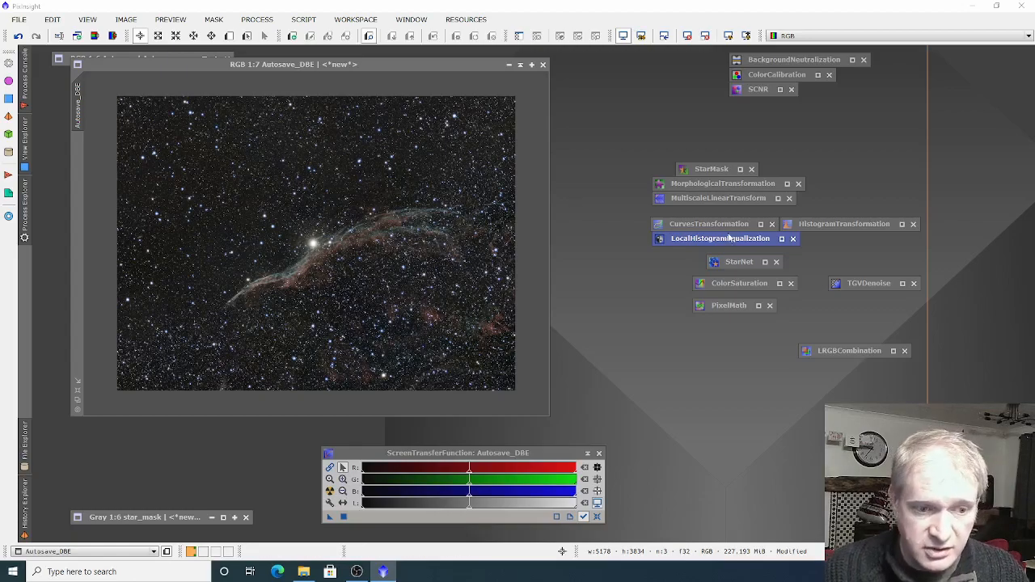
Open StarNet and check the RGB and grayscale weights files set in its preferences.
{"action": "double_click", "coordinate": [737, 262]}
{"action": "left_click_drag", "start_coordinate": [738, 296], "coordinate": [723, 113]}
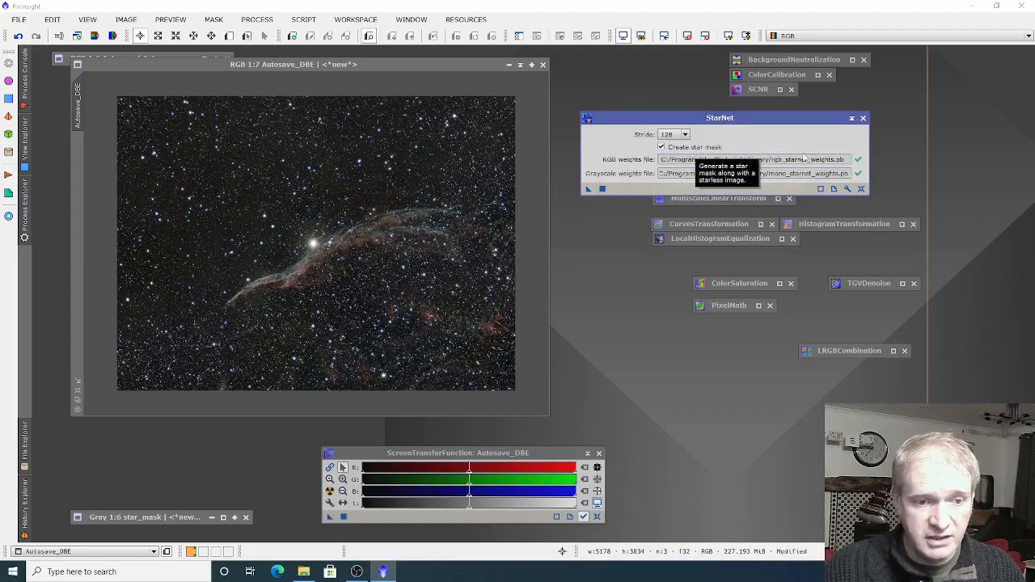
{"action": "left_click", "coordinate": [847, 189]}
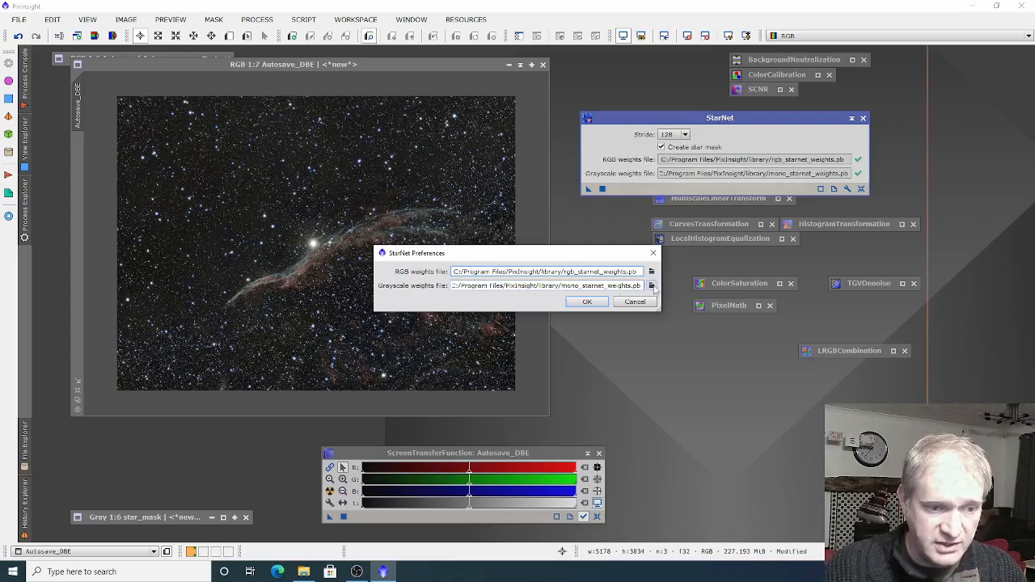
{"action": "left_click", "coordinate": [587, 302]}
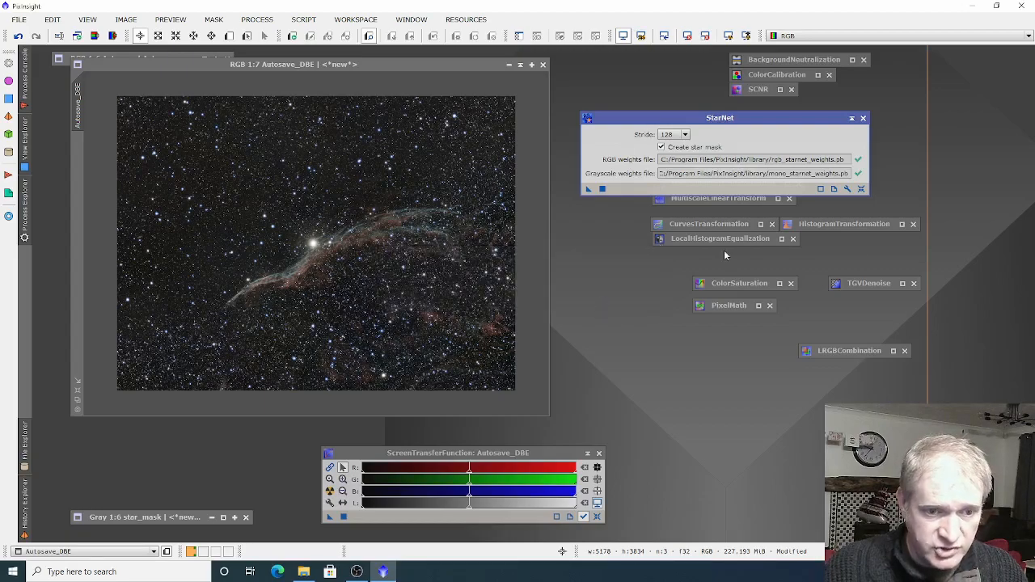
{"action": "left_click_drag", "start_coordinate": [788, 119], "coordinate": [732, 147]}
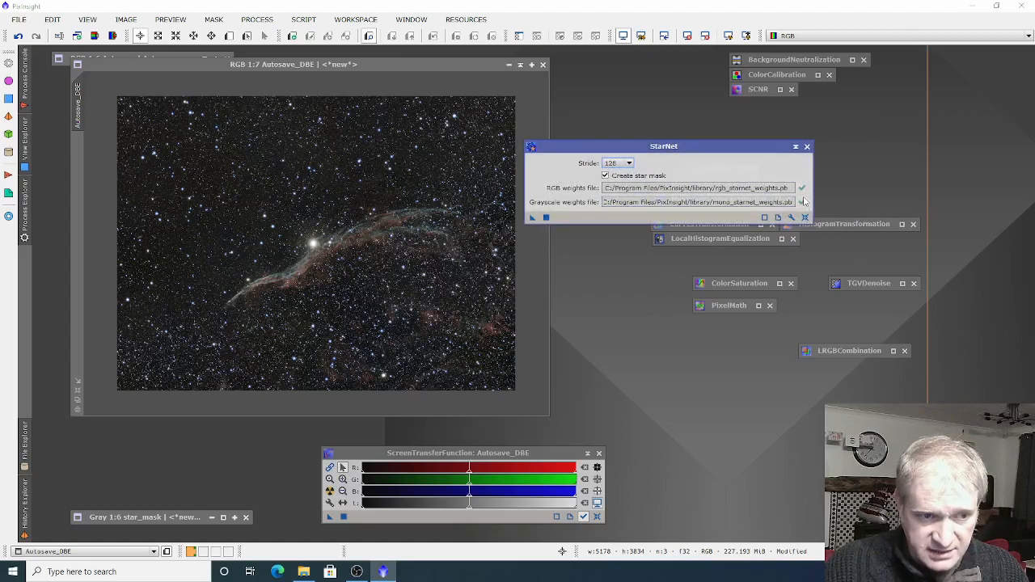
{"action": "mouse_move", "coordinate": [803, 205]}
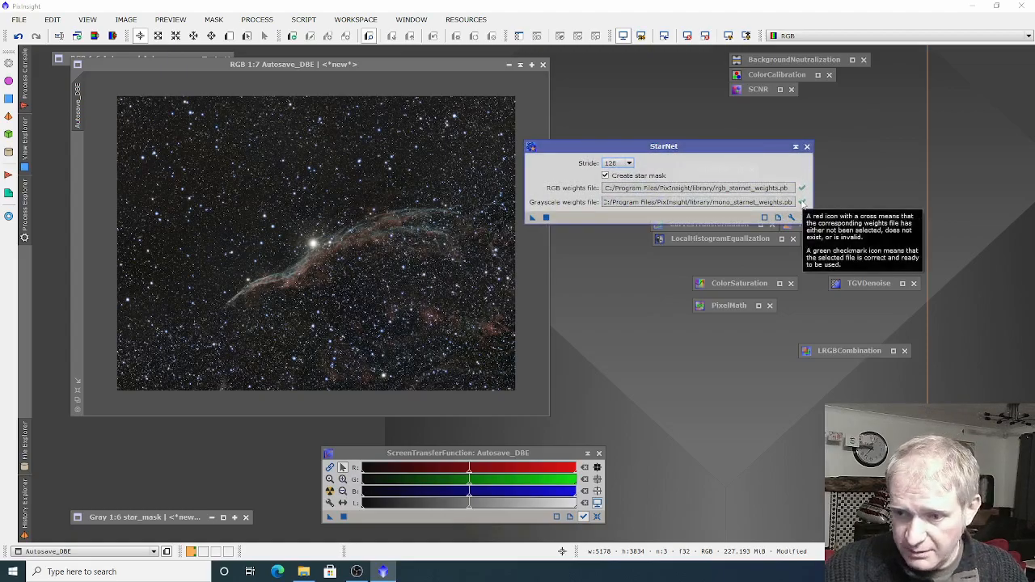
{"action": "left_click_drag", "start_coordinate": [708, 147], "coordinate": [744, 115]}
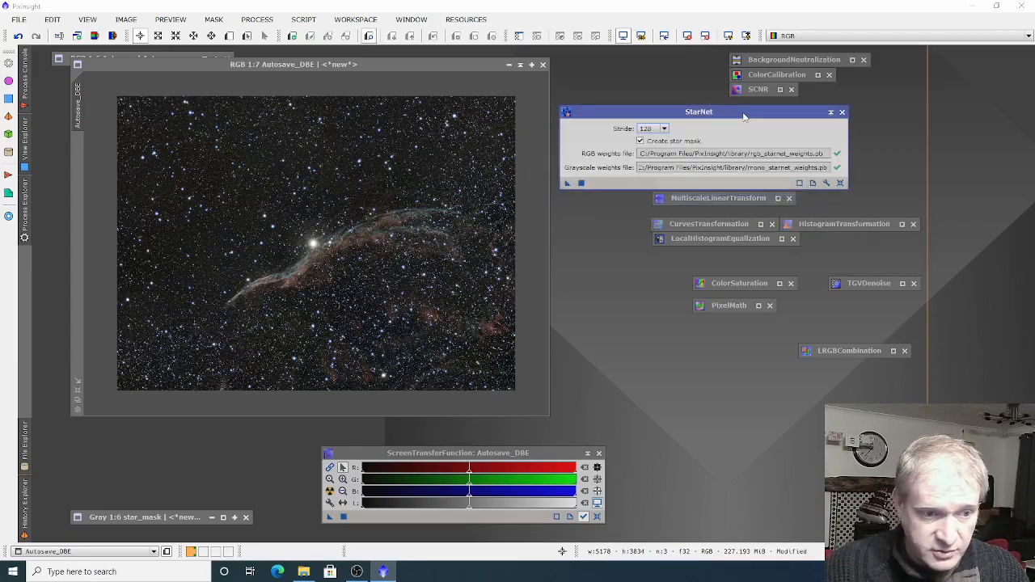
Run StarNet on Autosave_DBE with a stride of 128 and star mask creation enabled, and move the star mask off the image.
{"action": "left_click", "coordinate": [640, 141]}
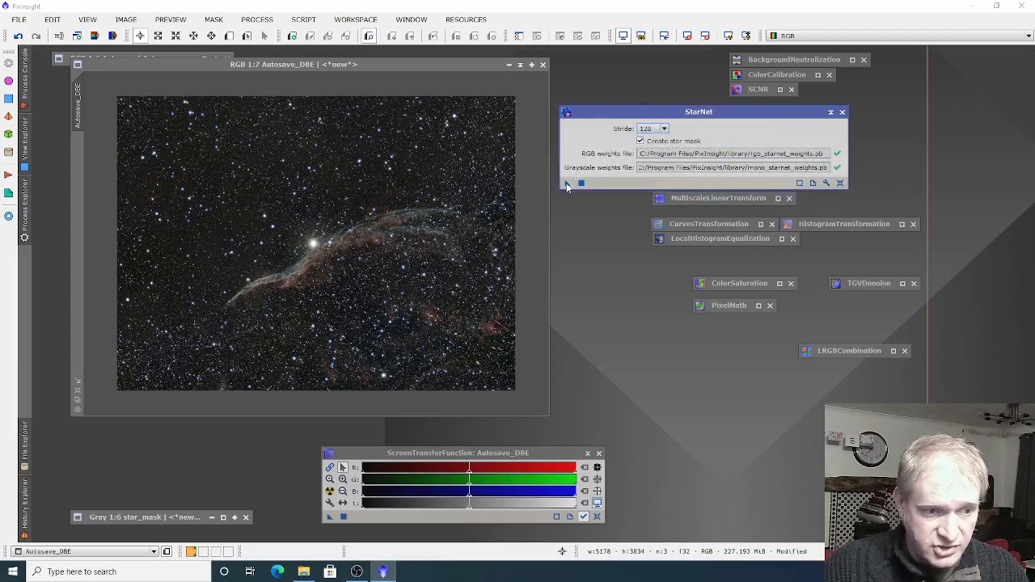
{"action": "left_click_drag", "start_coordinate": [567, 186], "coordinate": [387, 241]}
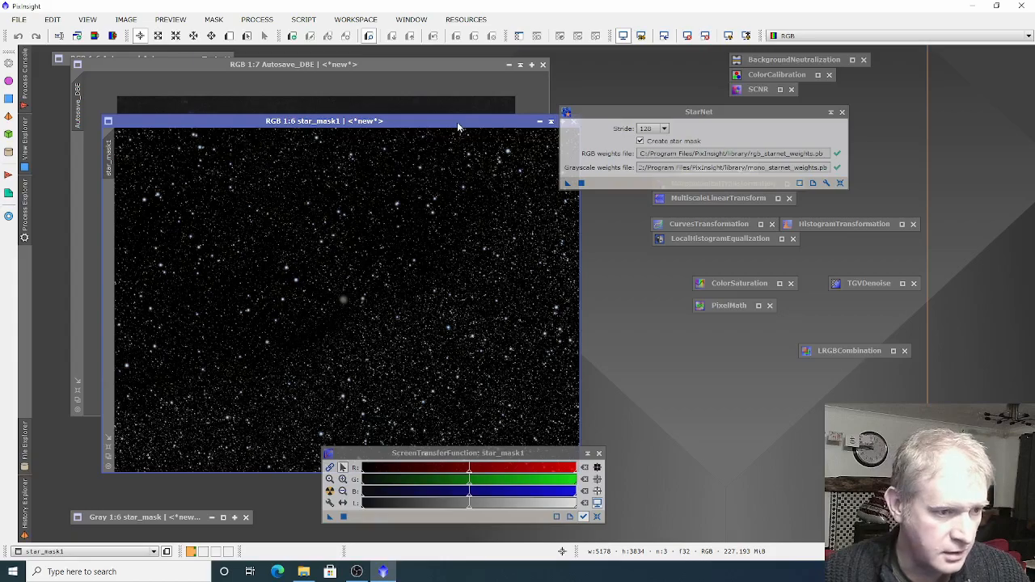
{"action": "left_click_drag", "start_coordinate": [460, 127], "coordinate": [888, 92]}
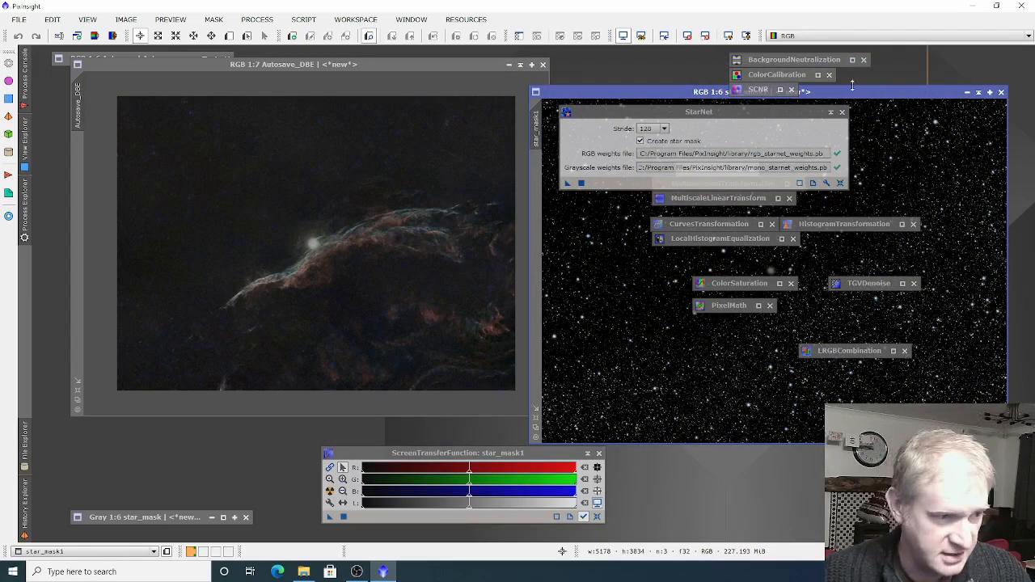
{"action": "left_click_drag", "start_coordinate": [934, 91], "coordinate": [846, 76]}
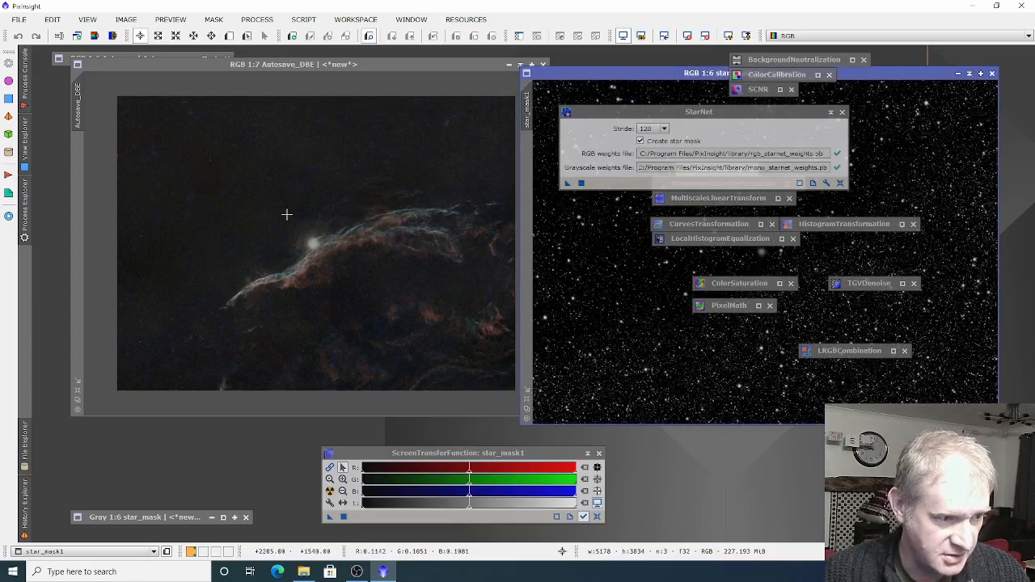
Examine the starless Autosave_DBE image up close for leftover star artefacts around the bright star and in the background.
{"action": "scroll", "coordinate": [287, 215], "scroll_direction": "up", "scroll_amount": 5}
{"action": "scroll", "coordinate": [286, 214], "scroll_direction": "up", "scroll_amount": 1}
{"action": "scroll", "coordinate": [287, 214], "scroll_direction": "down", "scroll_amount": 1}
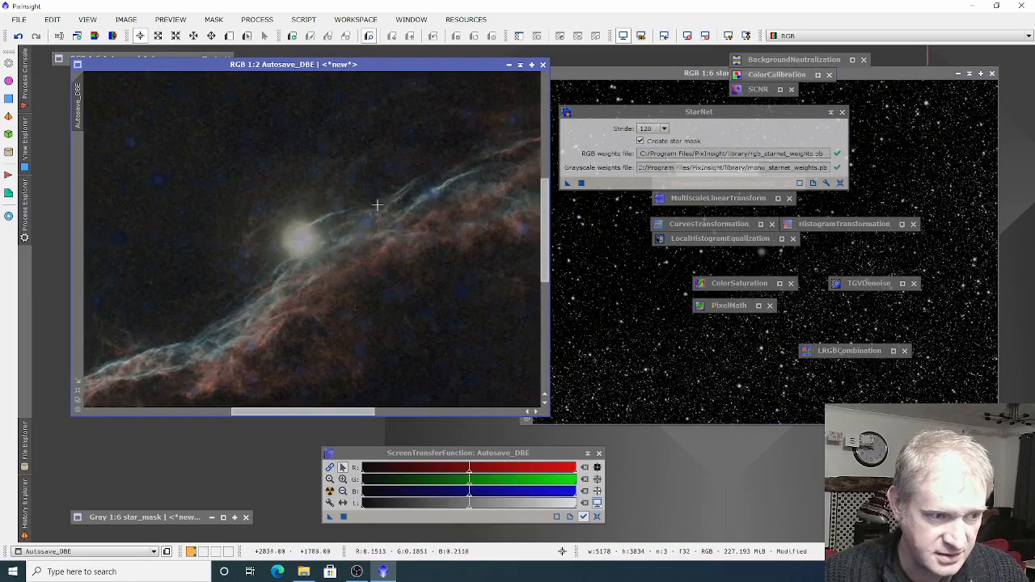
{"action": "scroll", "coordinate": [343, 236], "scroll_direction": "up", "scroll_amount": 2}
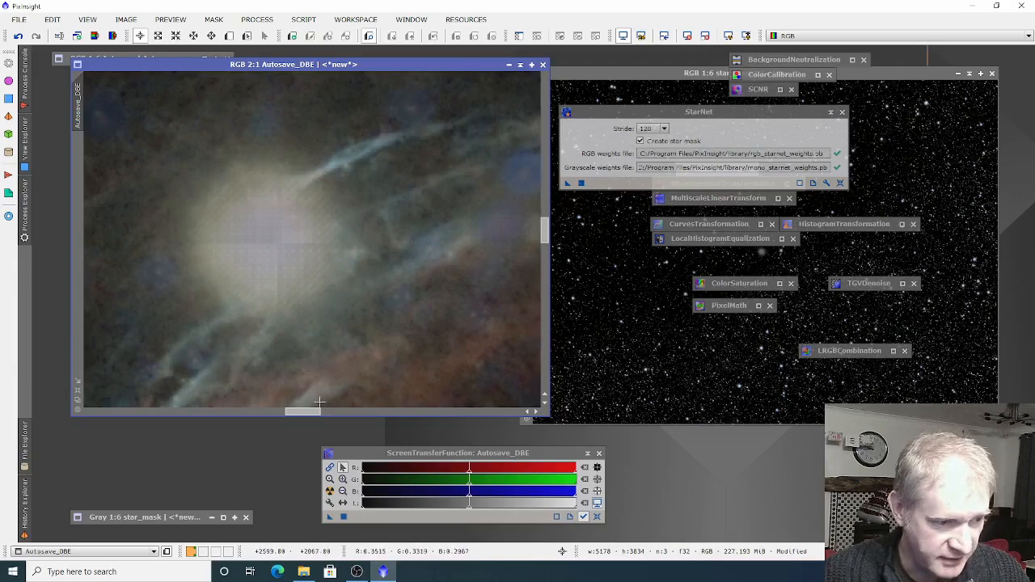
{"action": "left_click_drag", "start_coordinate": [306, 413], "coordinate": [284, 417]}
{"action": "left_click_drag", "start_coordinate": [545, 231], "coordinate": [545, 239]}
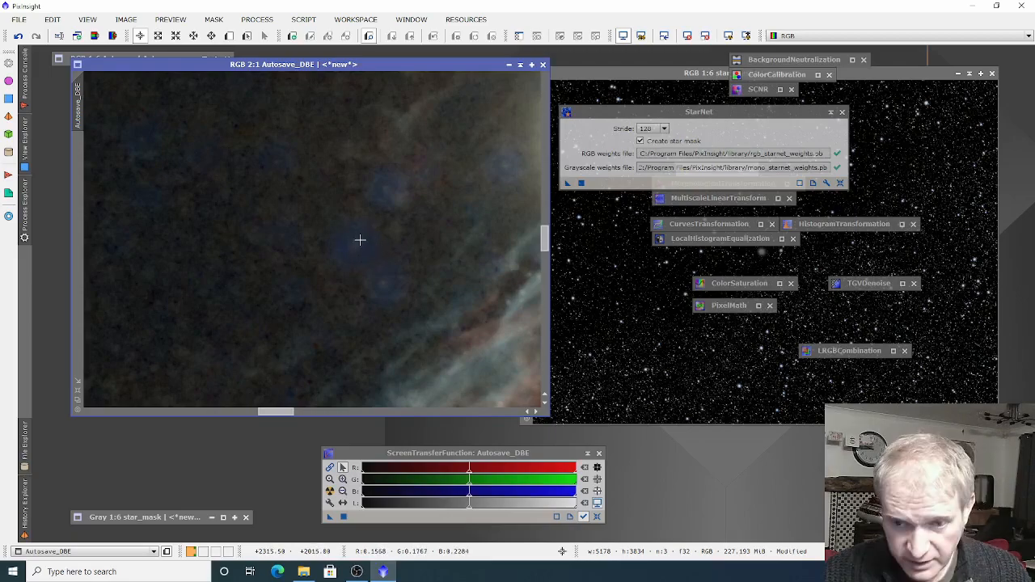
{"action": "scroll", "coordinate": [353, 232], "scroll_direction": "down", "scroll_amount": 4}
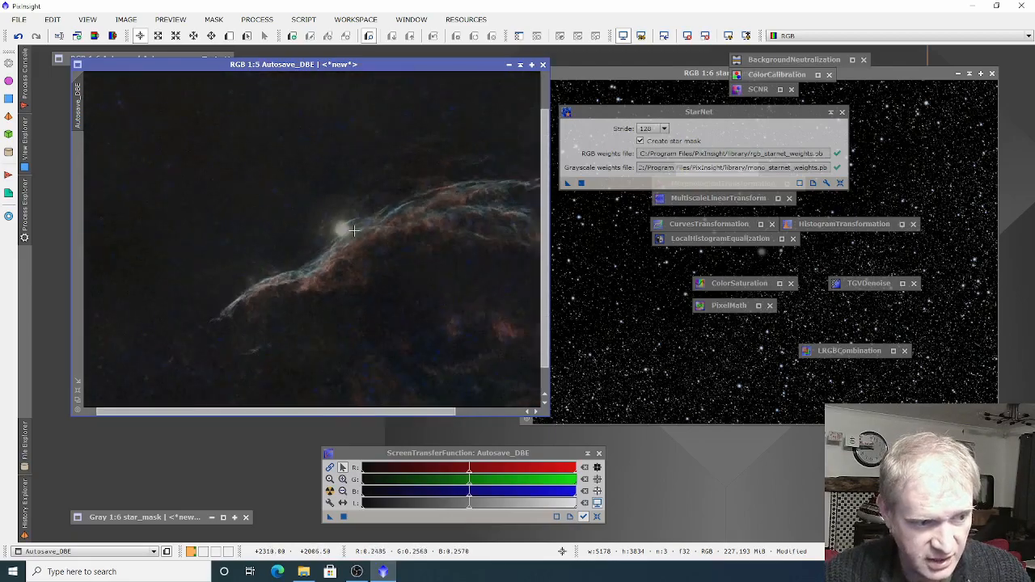
{"action": "scroll", "coordinate": [353, 232], "scroll_direction": "down", "scroll_amount": 2}
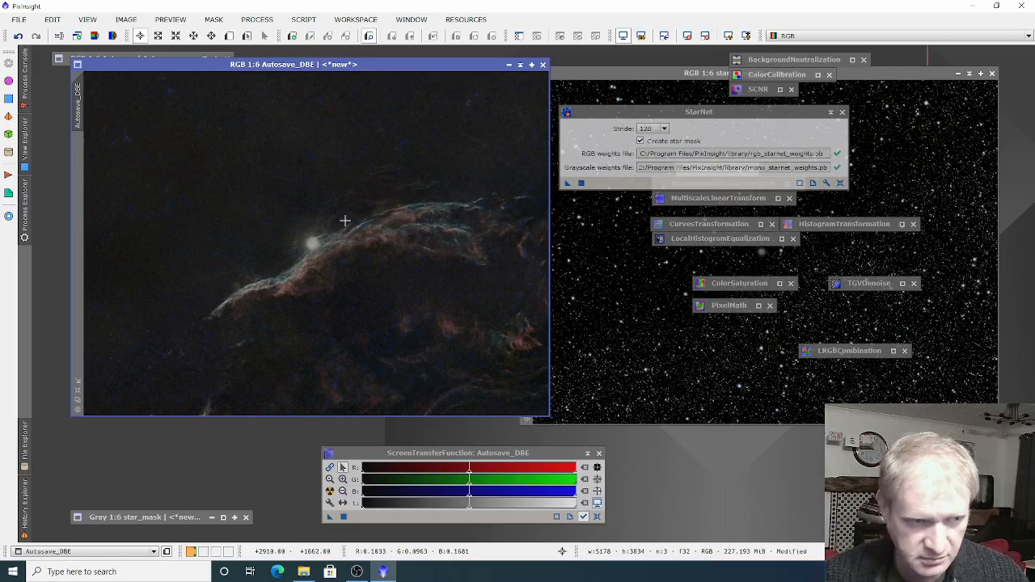
Collapse the new star mask and StarNet, and clear them away from the starless Autosave_DBE image.
{"action": "key", "text": "ctrl+shift+t"}
{"action": "left_click_drag", "start_coordinate": [514, 63], "coordinate": [254, 308]}
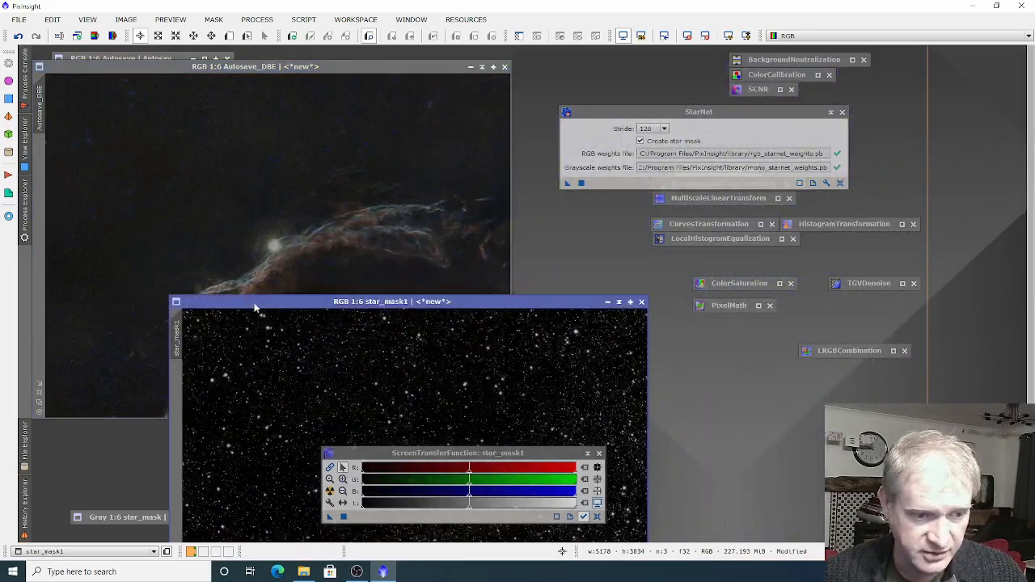
{"action": "left_click", "coordinate": [620, 305]}
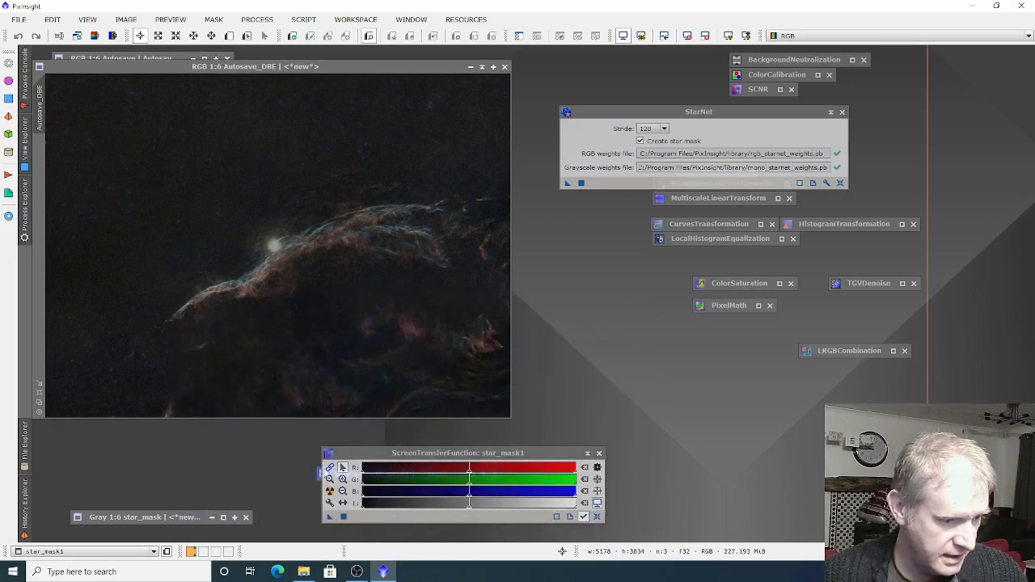
{"action": "left_click_drag", "start_coordinate": [365, 455], "coordinate": [500, 463]}
{"action": "left_click_drag", "start_coordinate": [410, 473], "coordinate": [778, 436]}
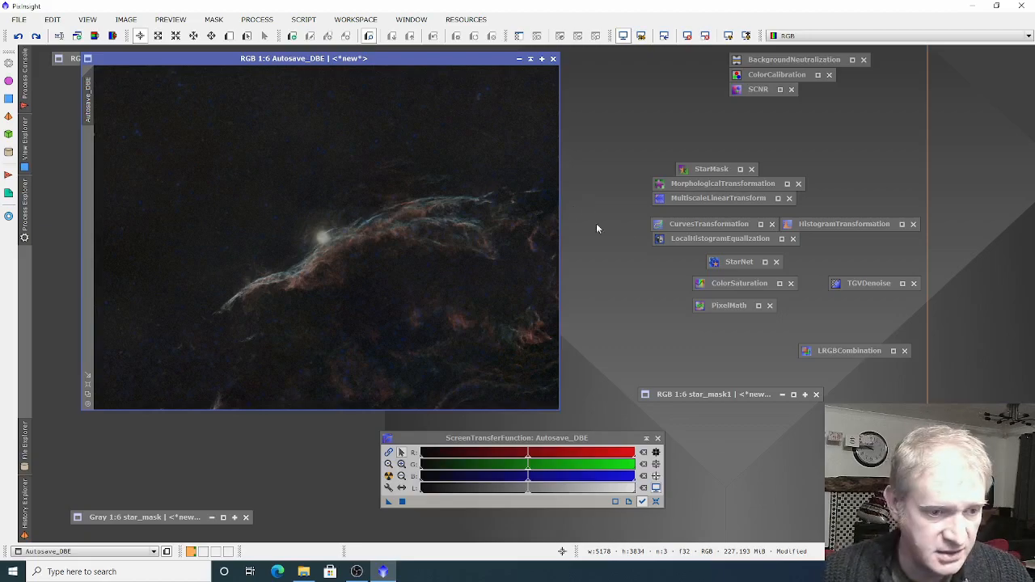
Preview a strong saturation boost in CurvesTransformation, bending the saturation curve upward through about 0.49 input and 0.87 output.
{"action": "double_click", "coordinate": [704, 224]}
{"action": "left_click_drag", "start_coordinate": [748, 76], "coordinate": [748, 91]}
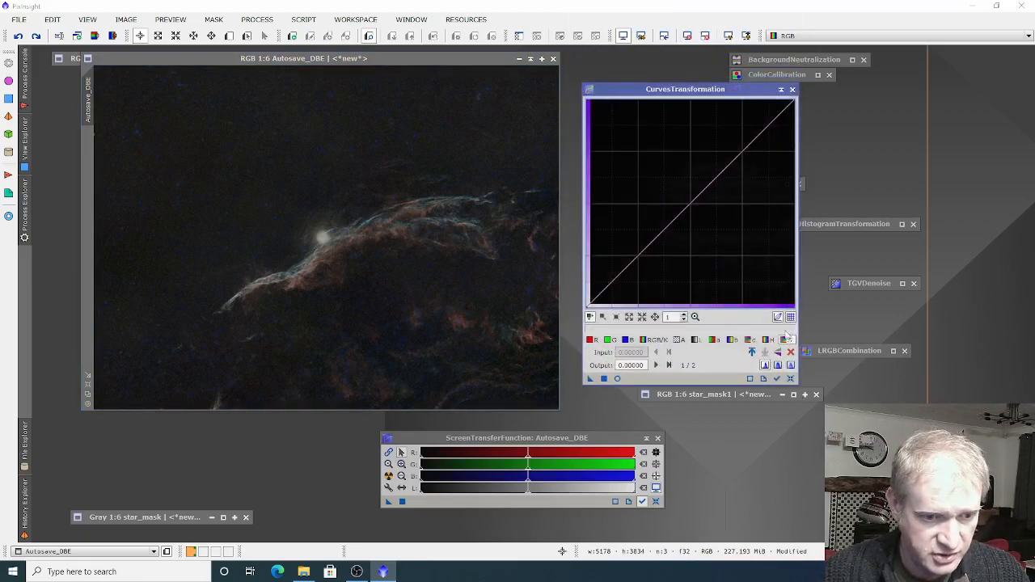
{"action": "left_click", "coordinate": [618, 379]}
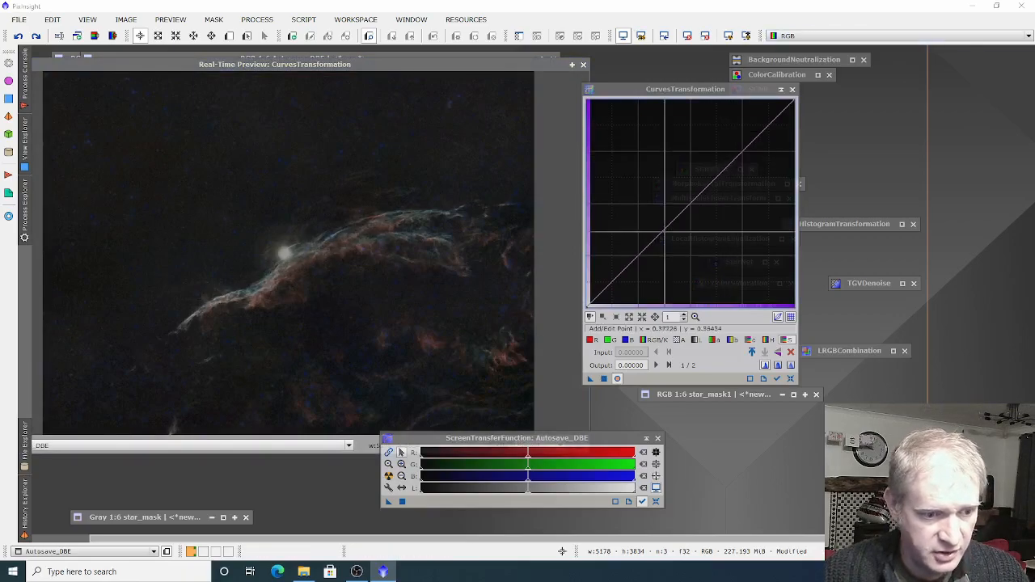
{"action": "left_click_drag", "start_coordinate": [719, 173], "coordinate": [609, 233]}
{"action": "left_click", "coordinate": [687, 126]}
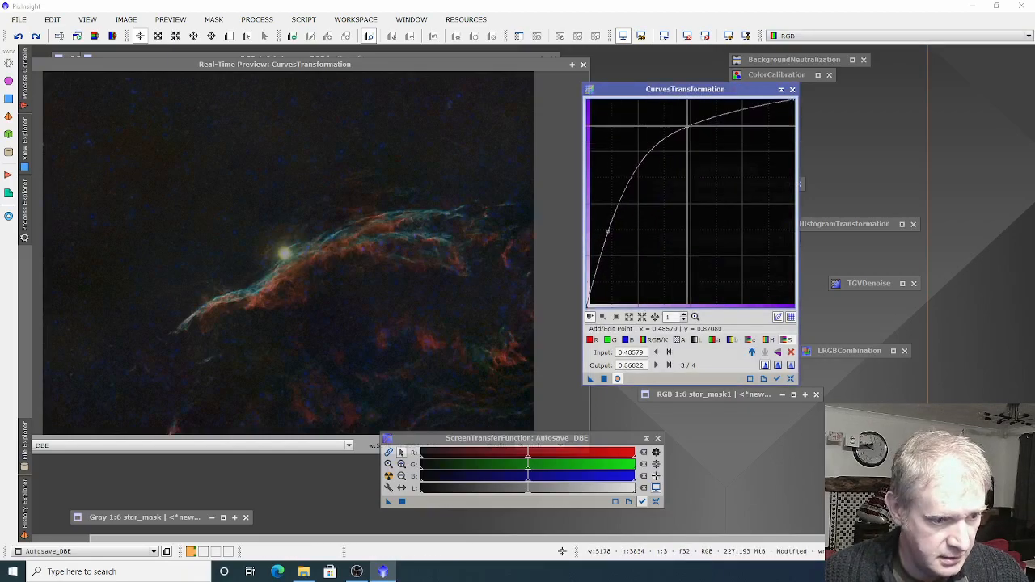
Compare the image with and without the saturation curve in the real-time preview, and apply the curve to Autosave_DBE.
{"action": "left_click", "coordinate": [617, 379]}
{"action": "left_click", "coordinate": [618, 379]}
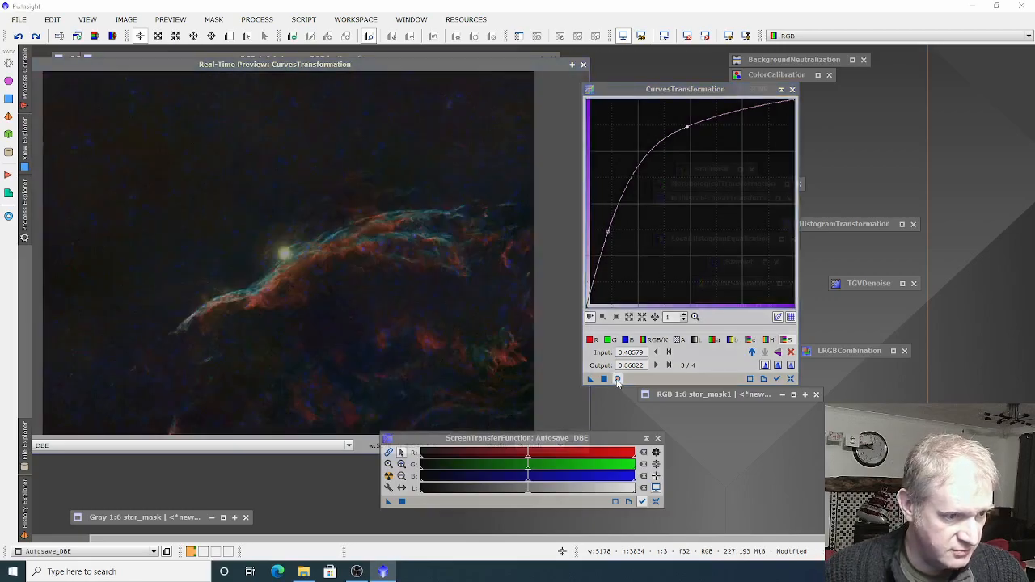
{"action": "left_click", "coordinate": [617, 379]}
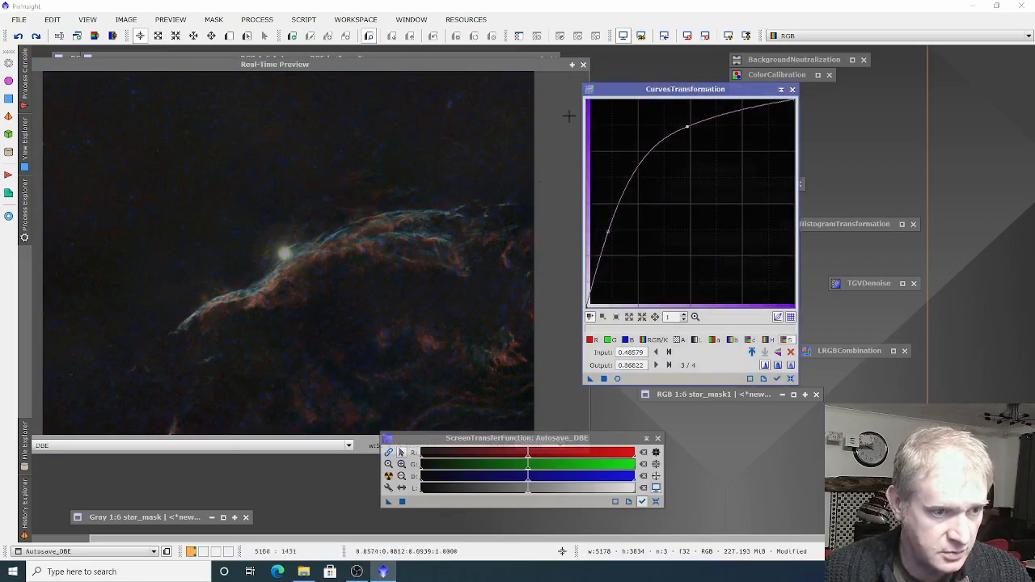
{"action": "left_click", "coordinate": [583, 64]}
{"action": "left_click_drag", "start_coordinate": [591, 379], "coordinate": [420, 292]}
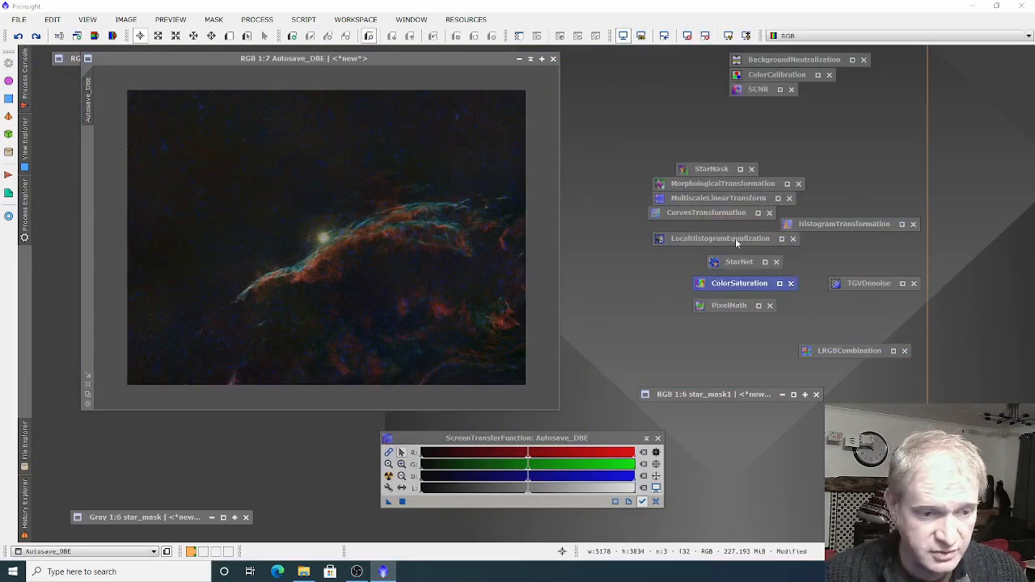
Sample the teal filaments in a ColorSaturation preview and raise their saturation with a narrow peak of about 0.86 near hue 0.58.
{"action": "double_click", "coordinate": [733, 283]}
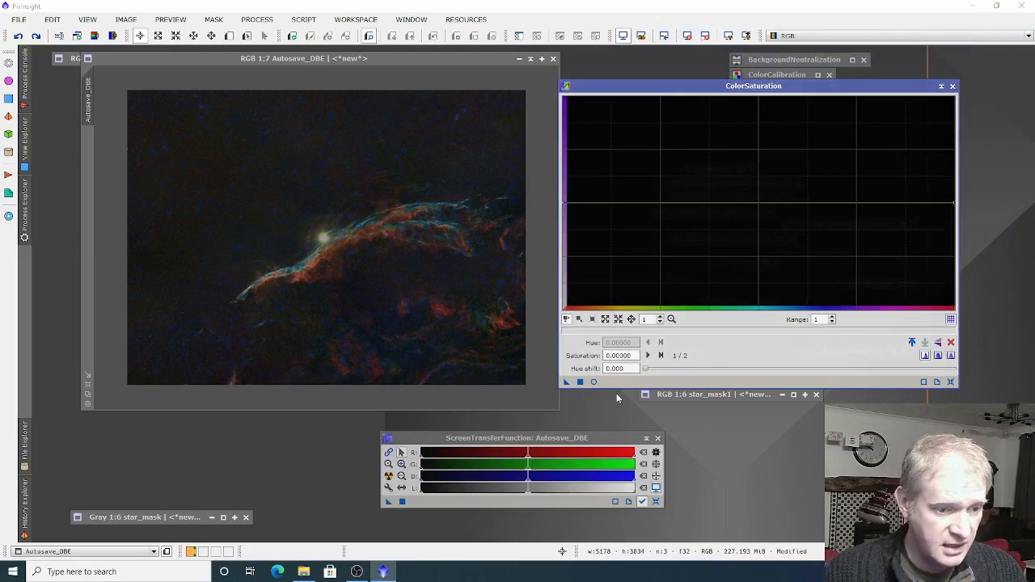
{"action": "left_click", "coordinate": [592, 382]}
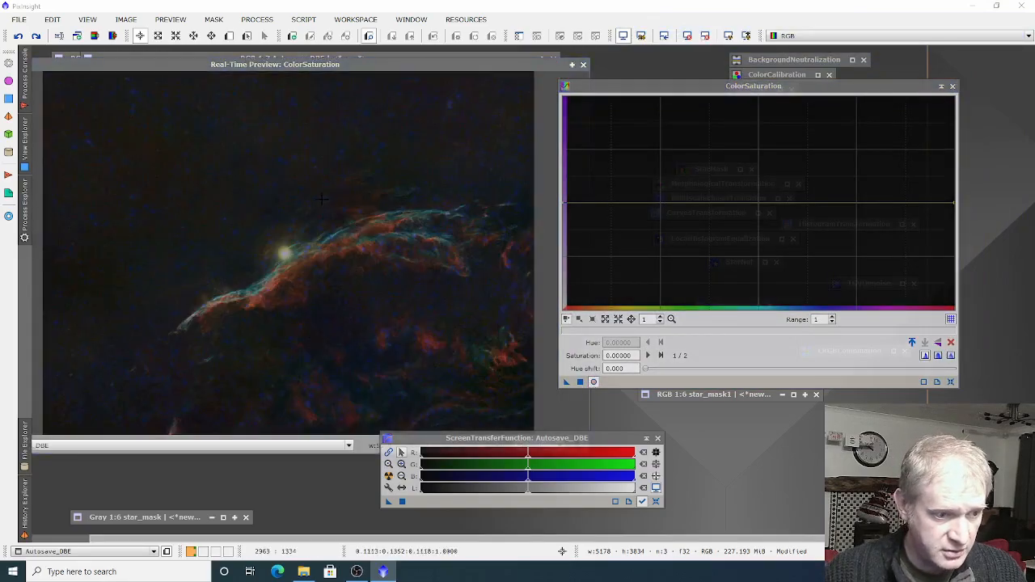
{"action": "left_click", "coordinate": [331, 238]}
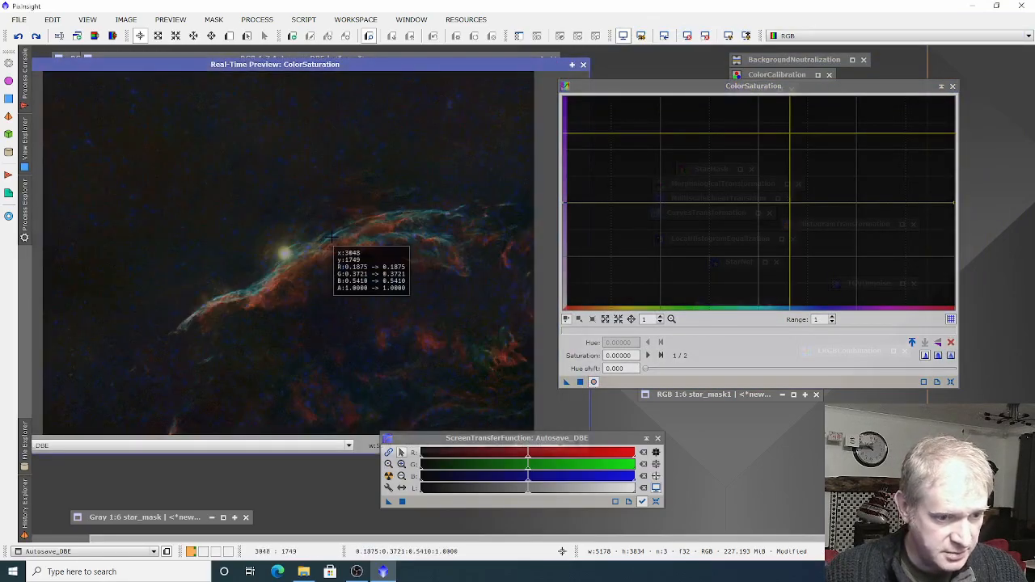
{"action": "left_click", "coordinate": [331, 238]}
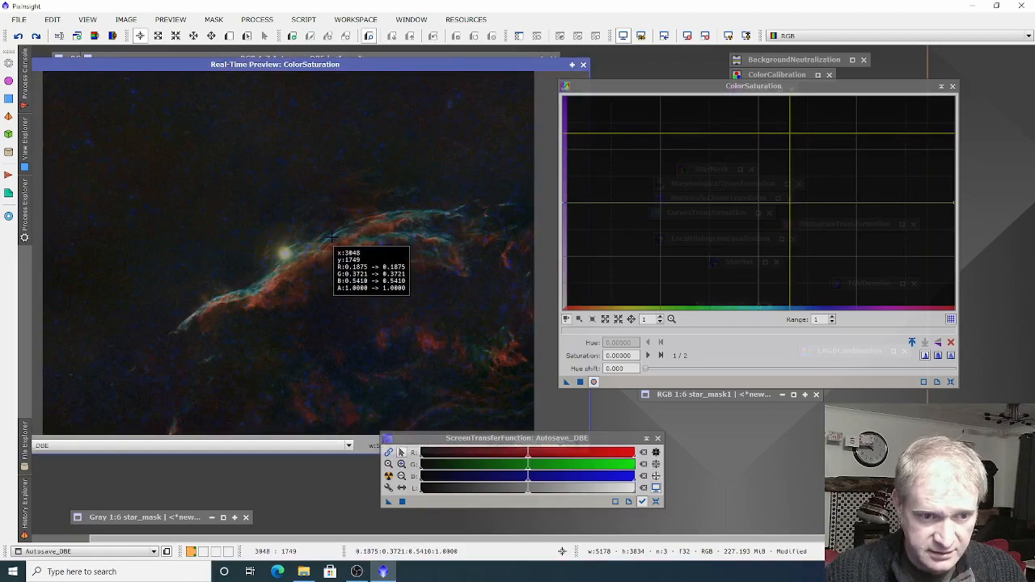
{"action": "left_click", "coordinate": [770, 202]}
{"action": "left_click", "coordinate": [812, 201]}
{"action": "left_click", "coordinate": [764, 203]}
{"action": "left_click", "coordinate": [842, 202]}
{"action": "left_click_drag", "start_coordinate": [787, 202], "coordinate": [791, 110]}
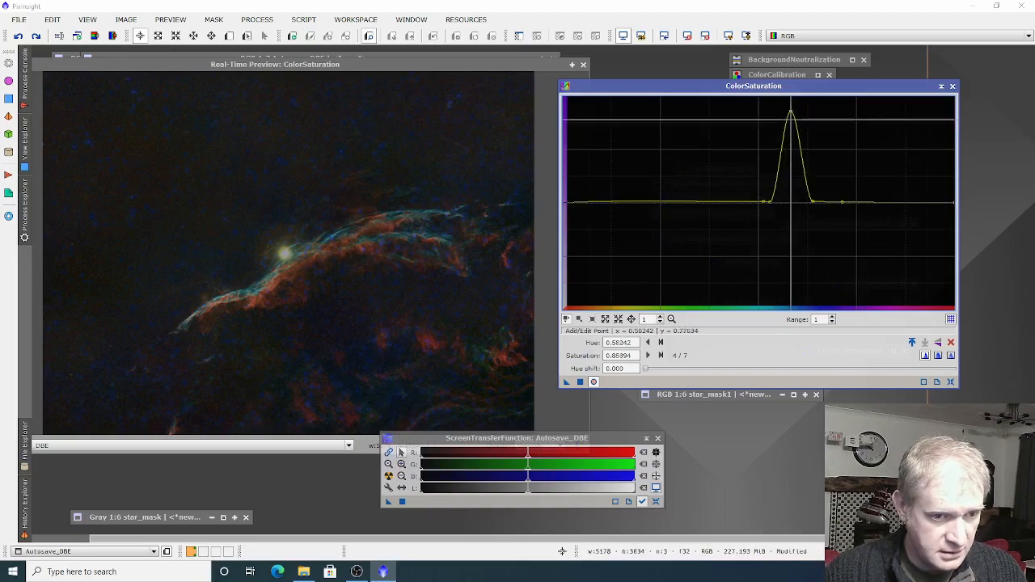
Sample the red filaments, raise saturation to about 0.78 in a narrow peak near hue 0.95, and apply ColorSaturation to Autosave_DBE.
{"action": "left_click", "coordinate": [361, 253]}
{"action": "left_click", "coordinate": [360, 252]}
{"action": "left_click", "coordinate": [360, 251]}
{"action": "left_click", "coordinate": [360, 251]}
{"action": "left_click", "coordinate": [359, 251]}
{"action": "left_click", "coordinate": [360, 251]}
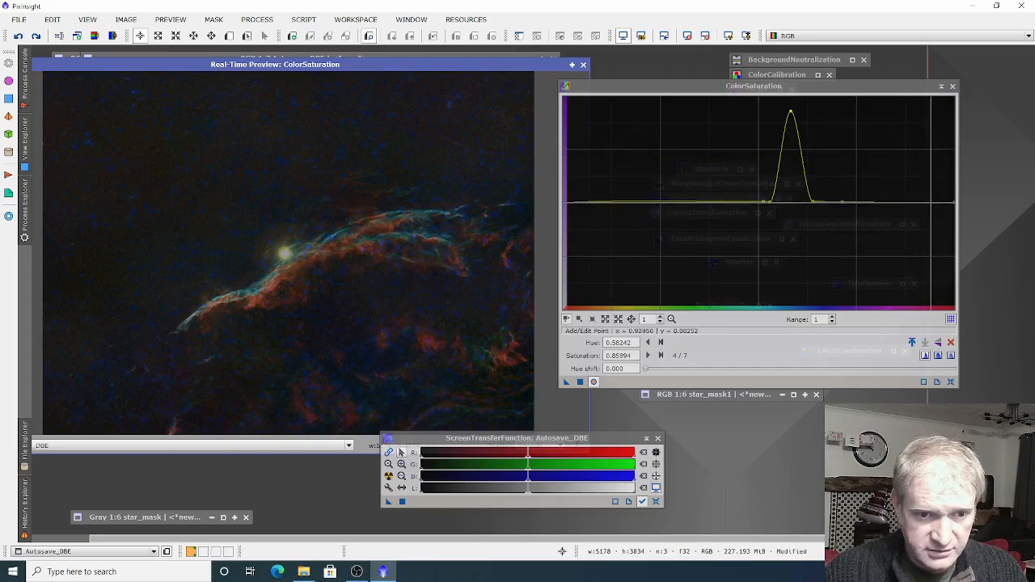
{"action": "left_click", "coordinate": [930, 202]}
{"action": "left_click", "coordinate": [935, 202]}
{"action": "left_click", "coordinate": [951, 202]}
{"action": "left_click_drag", "start_coordinate": [943, 201], "coordinate": [935, 119]}
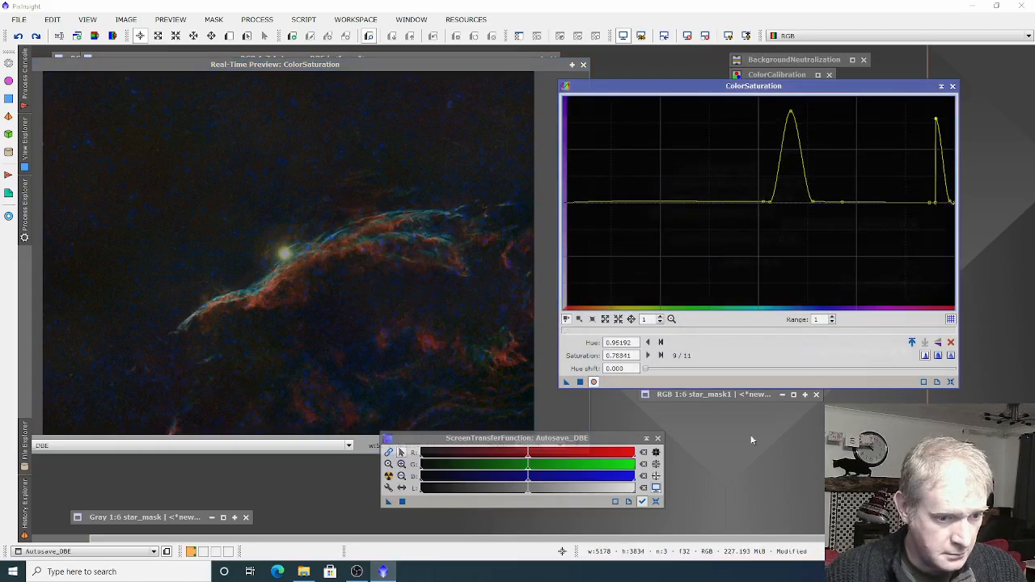
{"action": "left_click", "coordinate": [933, 142]}
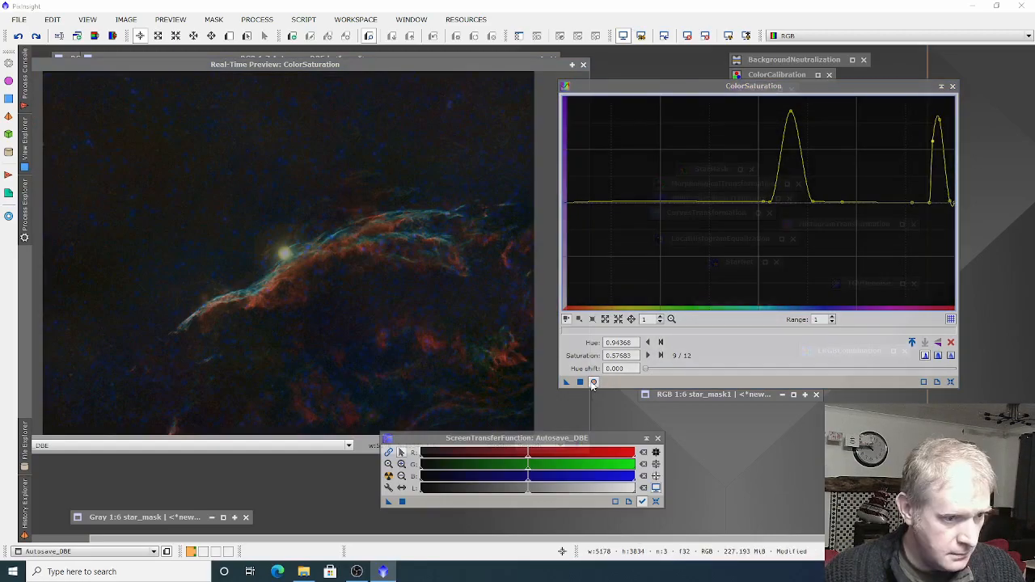
{"action": "left_click", "coordinate": [583, 66]}
{"action": "left_click_drag", "start_coordinate": [567, 382], "coordinate": [341, 287]}
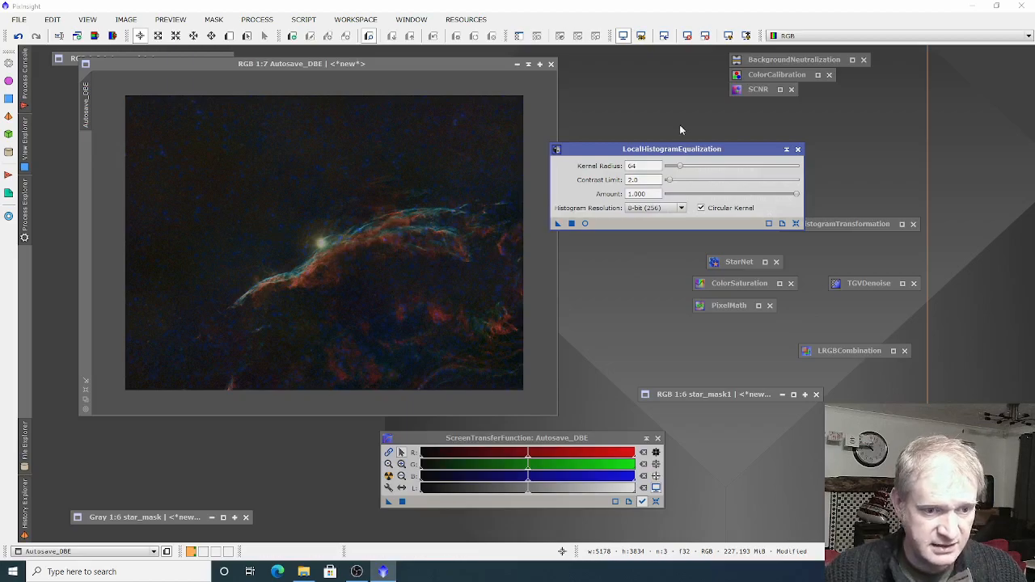
Apply LocalHistogramEqualization to Autosave_DBE with a kernel radius of about 136, contrast limit 2.0 and amount 0.420, checking it in the real-time preview.
{"action": "left_click_drag", "start_coordinate": [691, 151], "coordinate": [691, 140]}
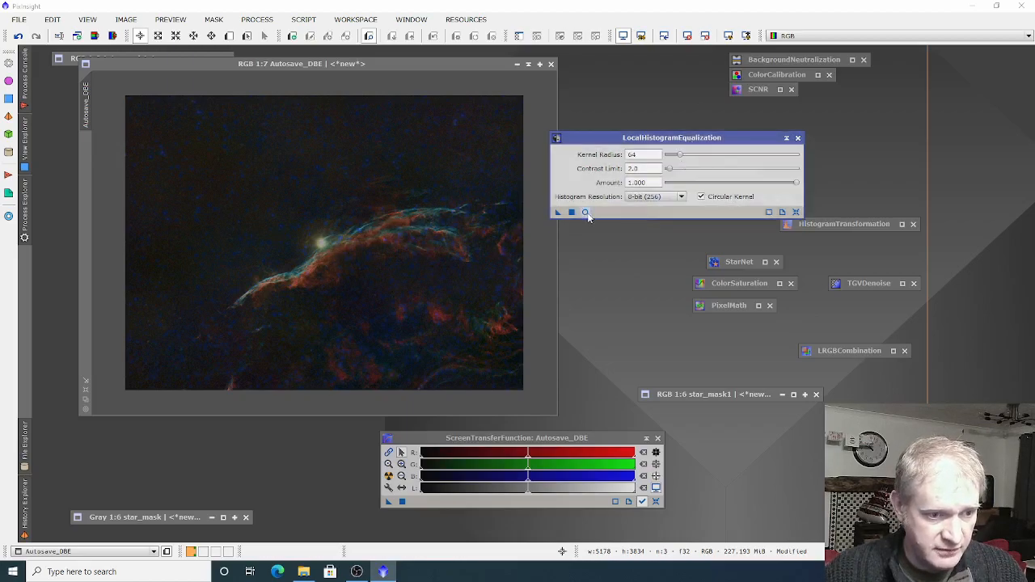
{"action": "left_click", "coordinate": [585, 212]}
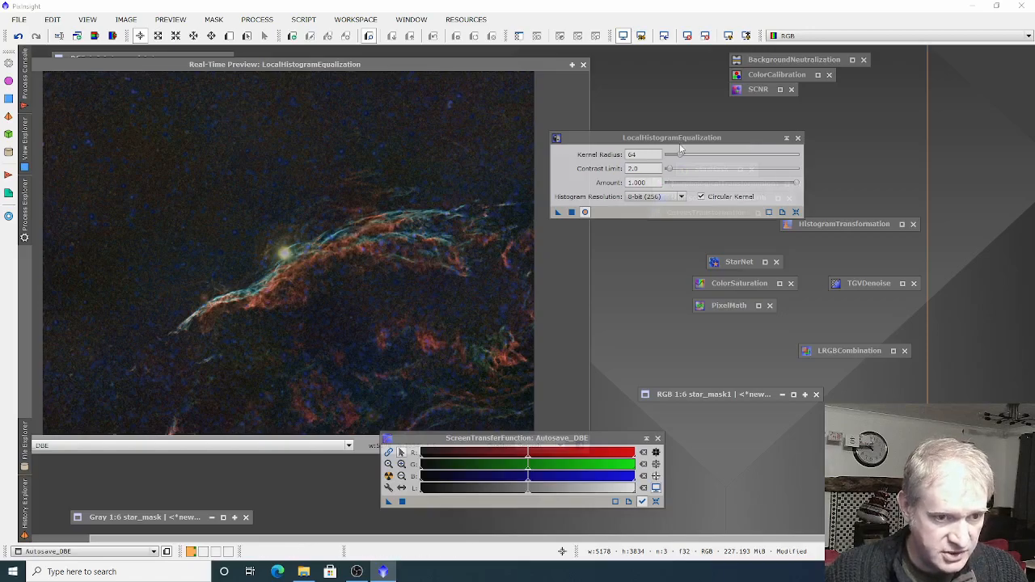
{"action": "left_click_drag", "start_coordinate": [680, 154], "coordinate": [673, 156]}
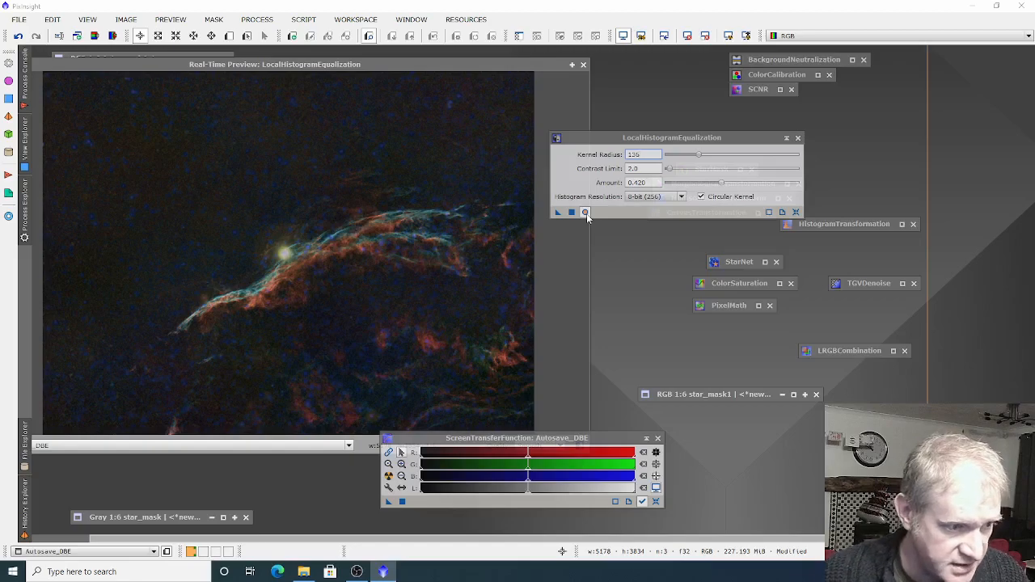
{"action": "left_click", "coordinate": [586, 212]}
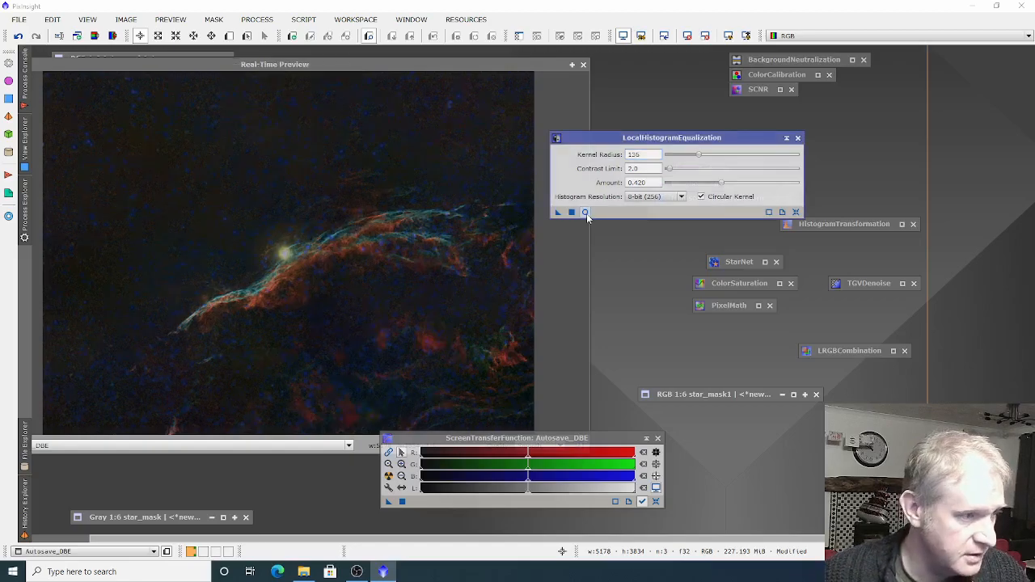
{"action": "left_click", "coordinate": [787, 138]}
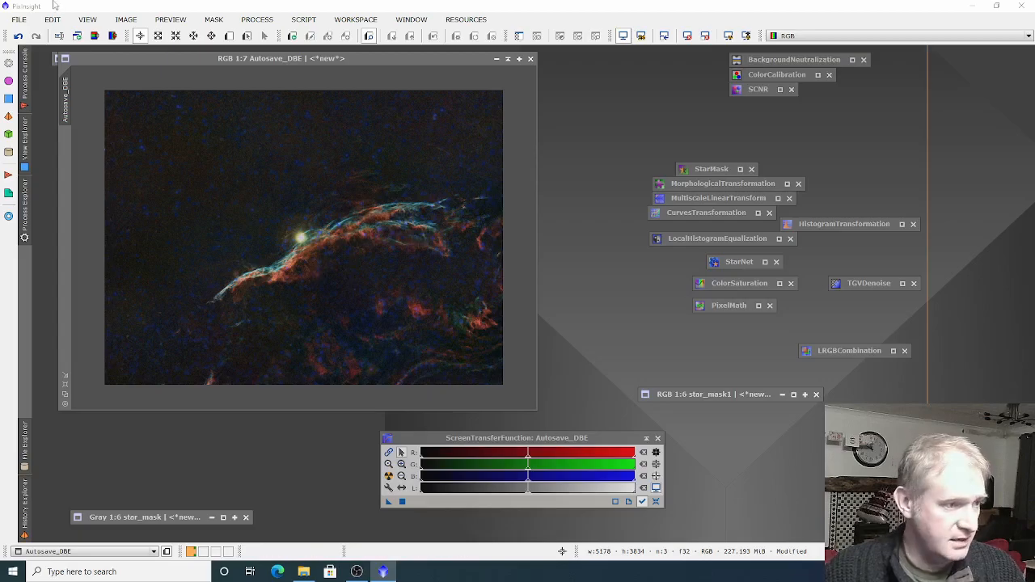
Extract the red, green and blue channels and the CIE L* lightness of Autosave_DBE as separate grayscale images.
{"action": "left_click", "coordinate": [128, 59]}
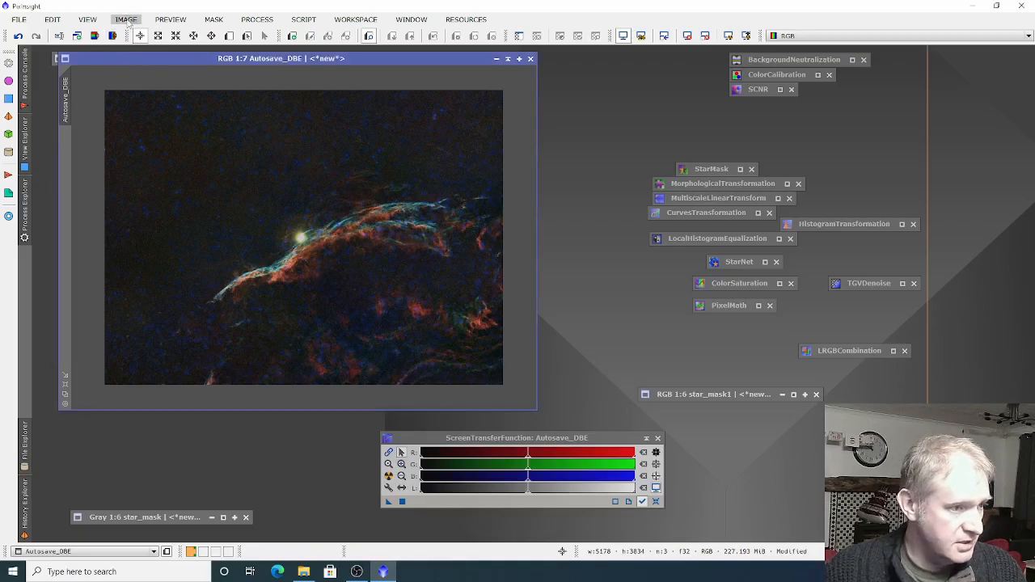
{"action": "left_click", "coordinate": [127, 22]}
{"action": "mouse_move", "coordinate": [248, 139]}
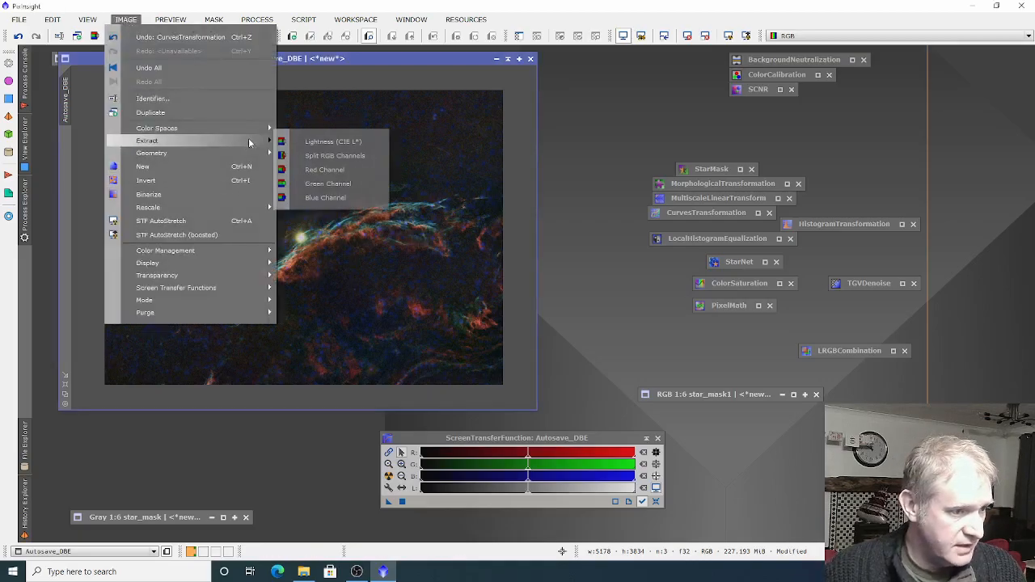
{"action": "left_click", "coordinate": [318, 142]}
{"action": "left_click", "coordinate": [126, 19]}
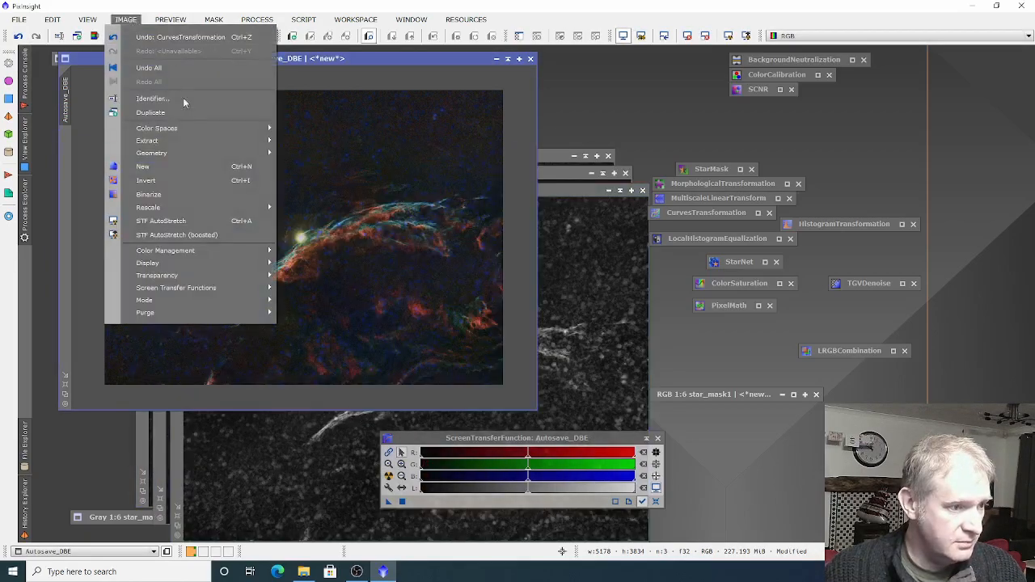
{"action": "mouse_move", "coordinate": [197, 142]}
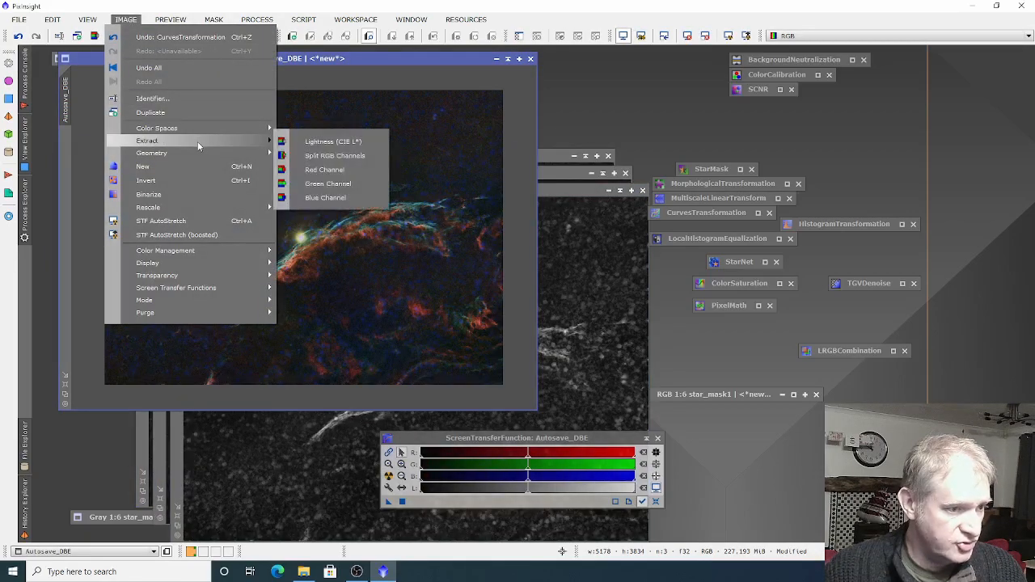
{"action": "left_click", "coordinate": [321, 143]}
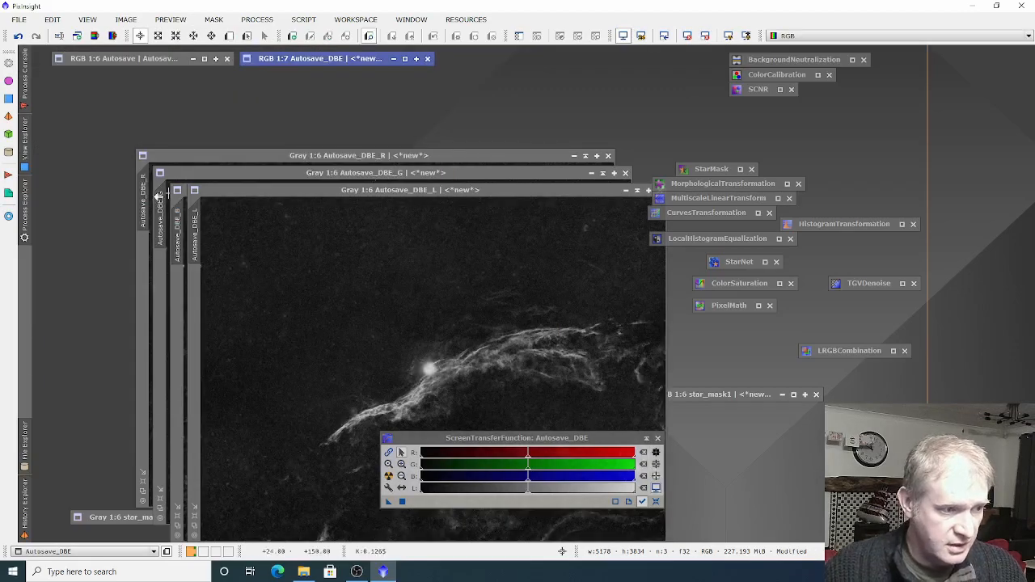
Assign Autosave_DBE_L, Autosave_DBE_R, Autosave_DBE_G and Autosave_DBE_B as the L, R, G and B source images in LRGBCombination.
{"action": "left_click", "coordinate": [857, 351]}
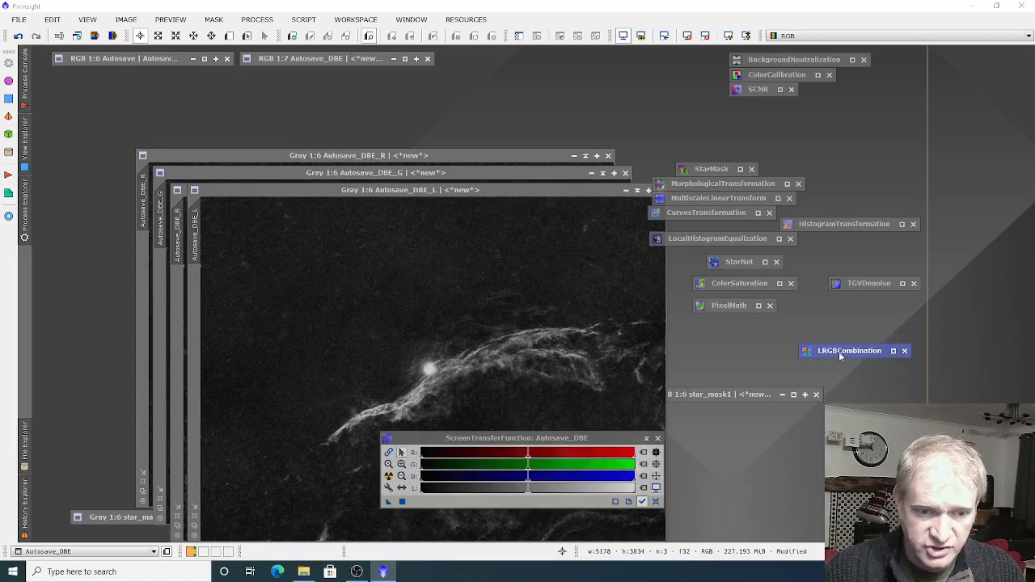
{"action": "double_click", "coordinate": [839, 350]}
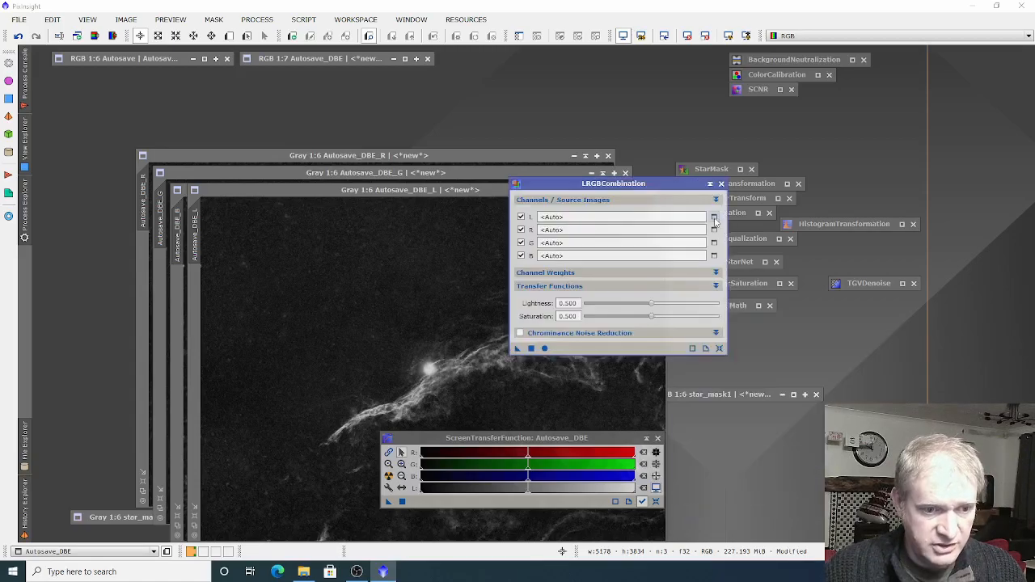
{"action": "left_click", "coordinate": [714, 218]}
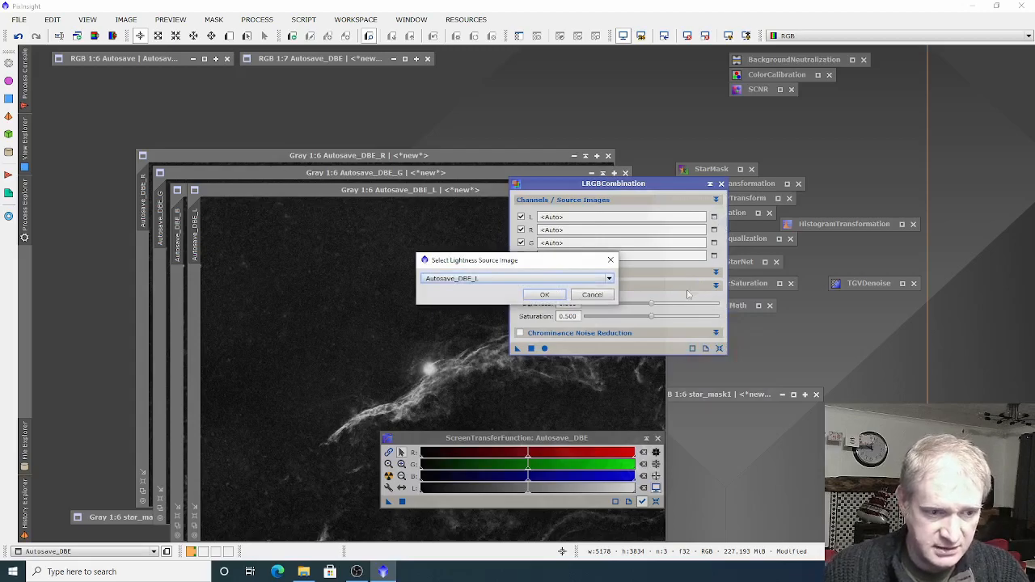
{"action": "key", "text": "Return"}
{"action": "left_click", "coordinate": [714, 230]}
{"action": "key", "text": "Return"}
{"action": "left_click", "coordinate": [715, 243]}
{"action": "key", "text": "Return"}
{"action": "left_click", "coordinate": [715, 255]}
{"action": "key", "text": "Return"}
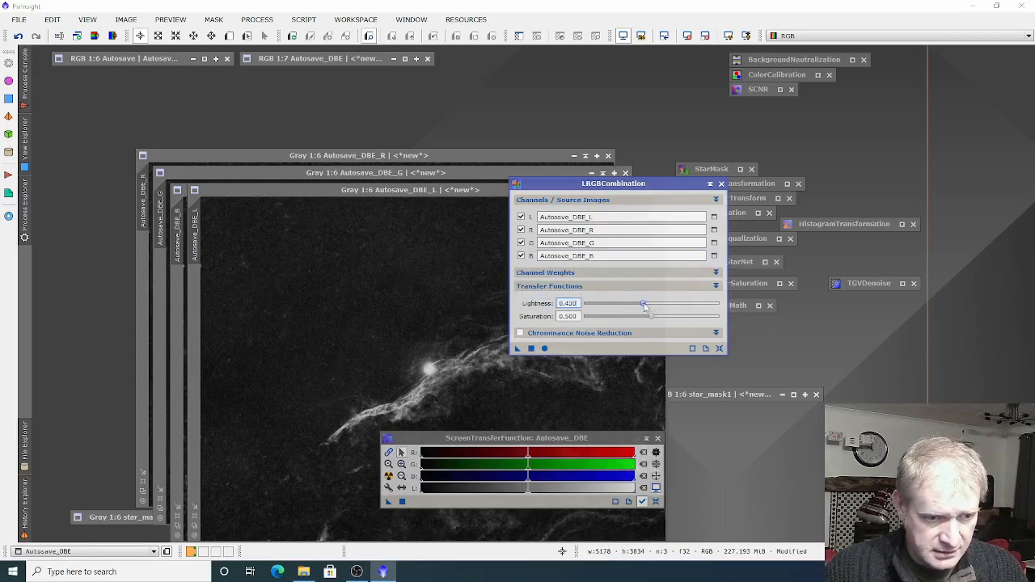
Combine the channels into a new image with lightness 0.420 and saturation 0.510, and clear the channel images and LRGBCombination out of the way.
{"action": "left_click_drag", "start_coordinate": [652, 317], "coordinate": [655, 317]}
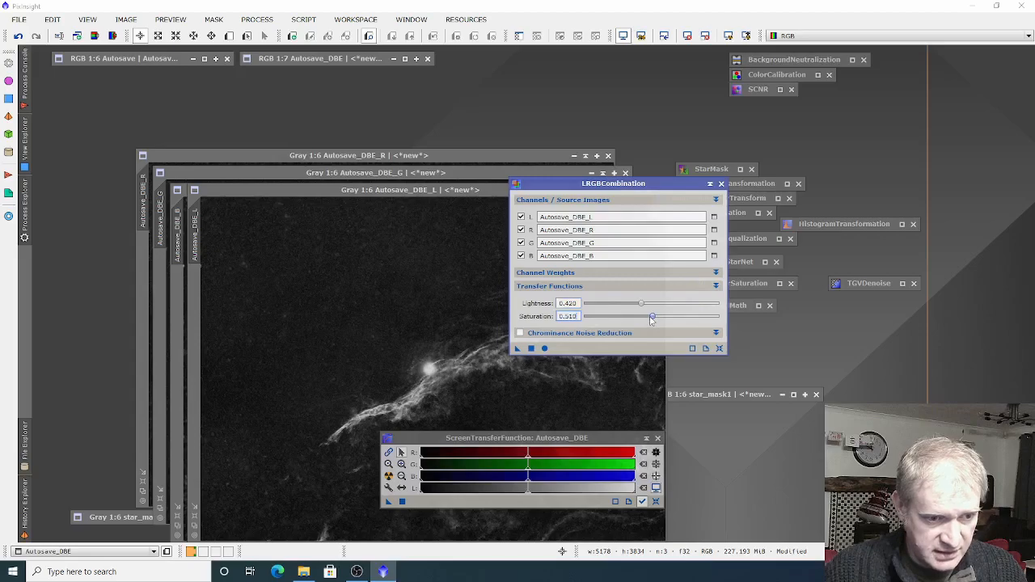
{"action": "key", "text": "F6"}
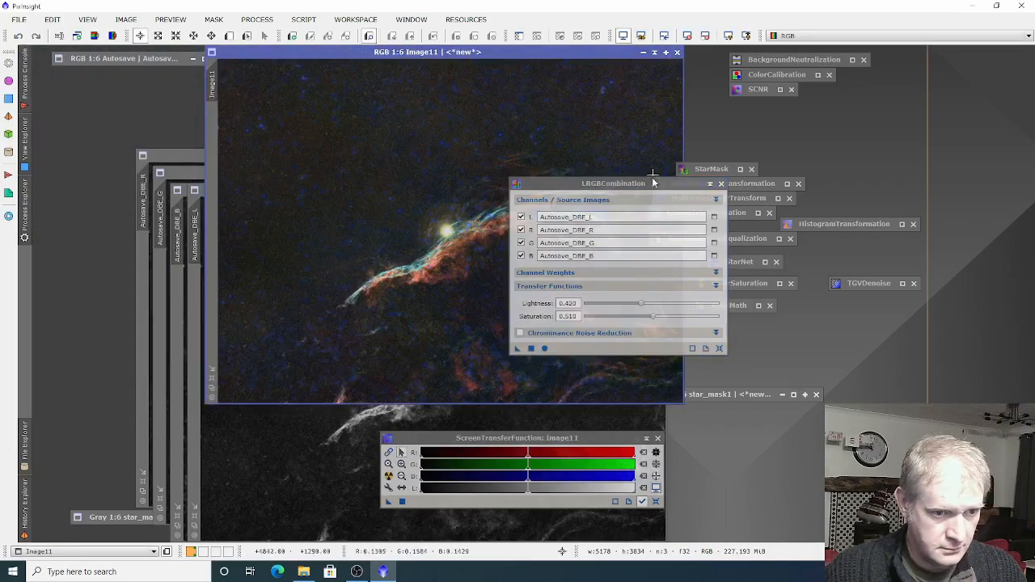
{"action": "left_click_drag", "start_coordinate": [654, 181], "coordinate": [874, 181]}
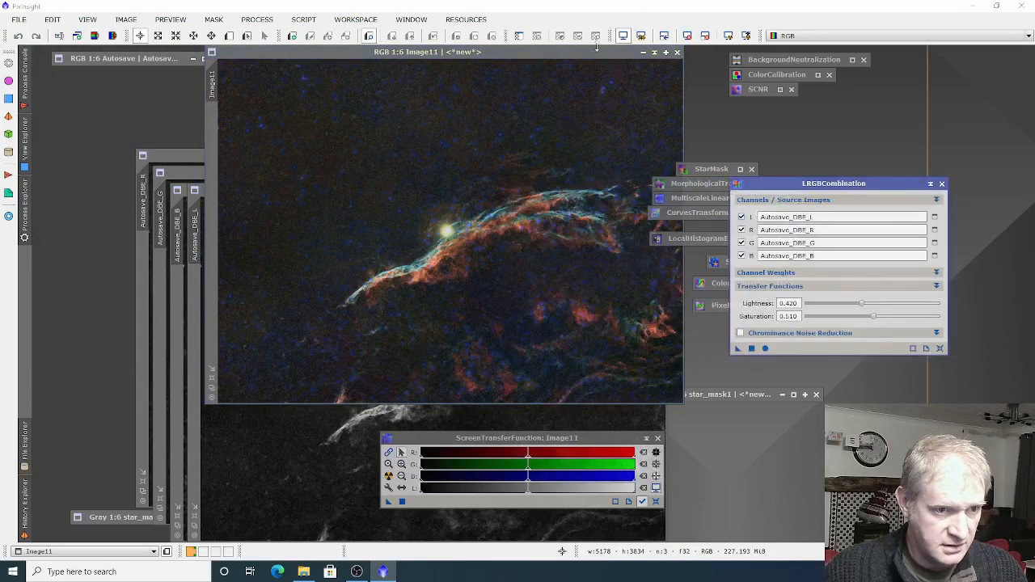
{"action": "left_click_drag", "start_coordinate": [597, 51], "coordinate": [622, 78]}
{"action": "left_click_drag", "start_coordinate": [372, 79], "coordinate": [201, 83]}
{"action": "left_click_drag", "start_coordinate": [873, 192], "coordinate": [743, 104]}
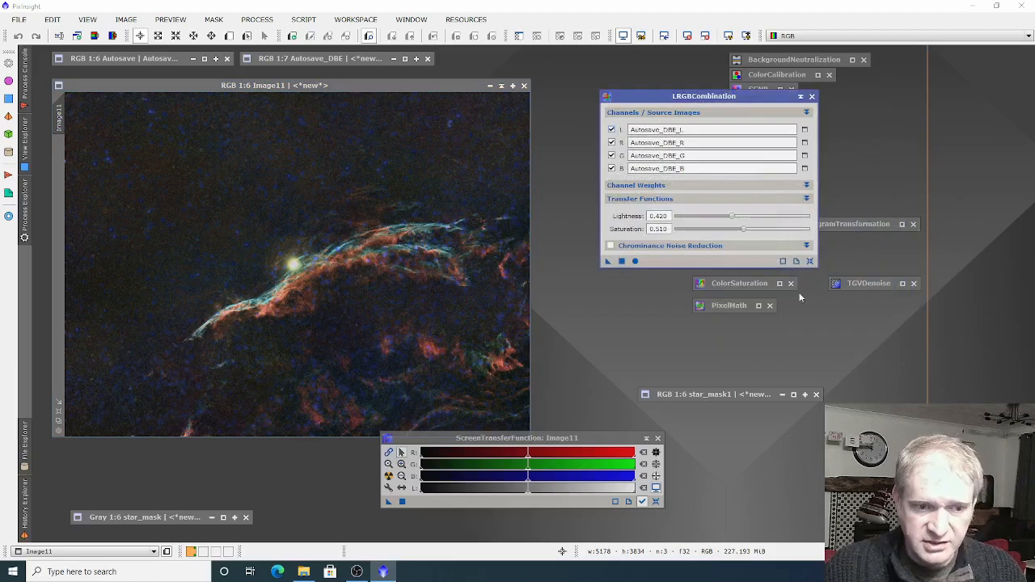
{"action": "left_click", "coordinate": [801, 97]}
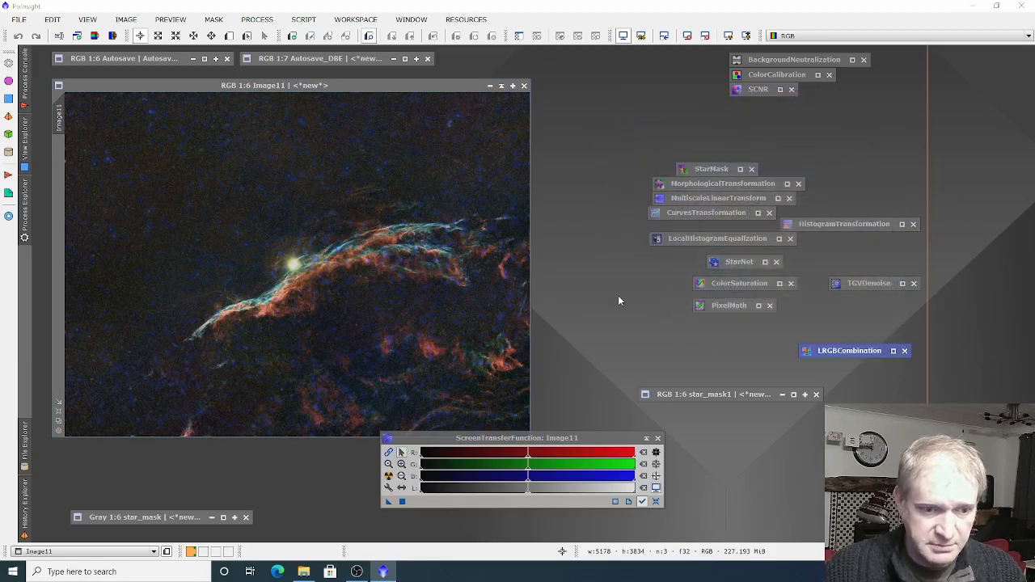
Build the PixelMath expression Image11+(0.75*star_mask1) for adding the stars back to the starless image.
{"action": "double_click", "coordinate": [709, 307]}
{"action": "left_click_drag", "start_coordinate": [753, 107], "coordinate": [761, 133]}
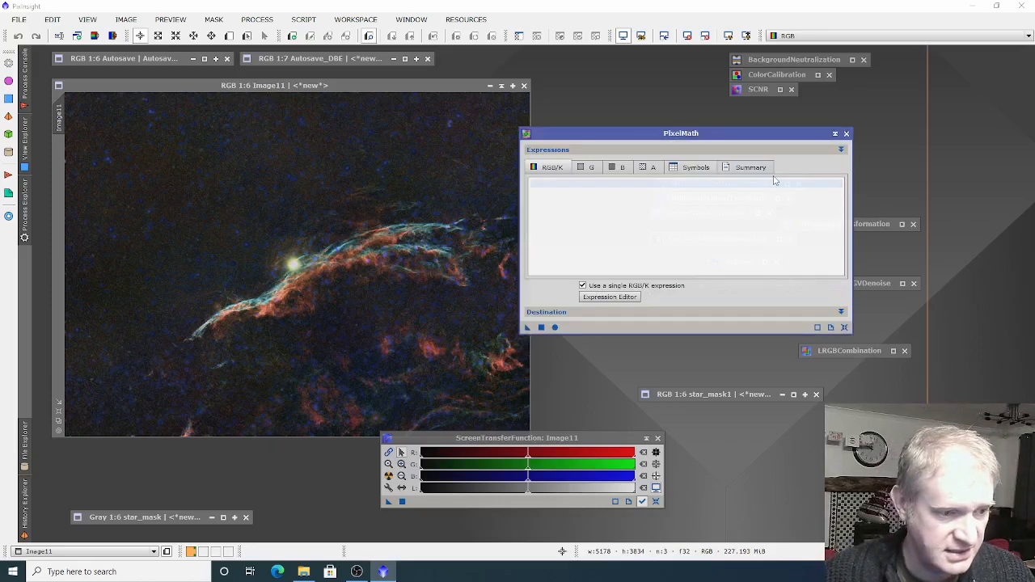
{"action": "left_click", "coordinate": [605, 300]}
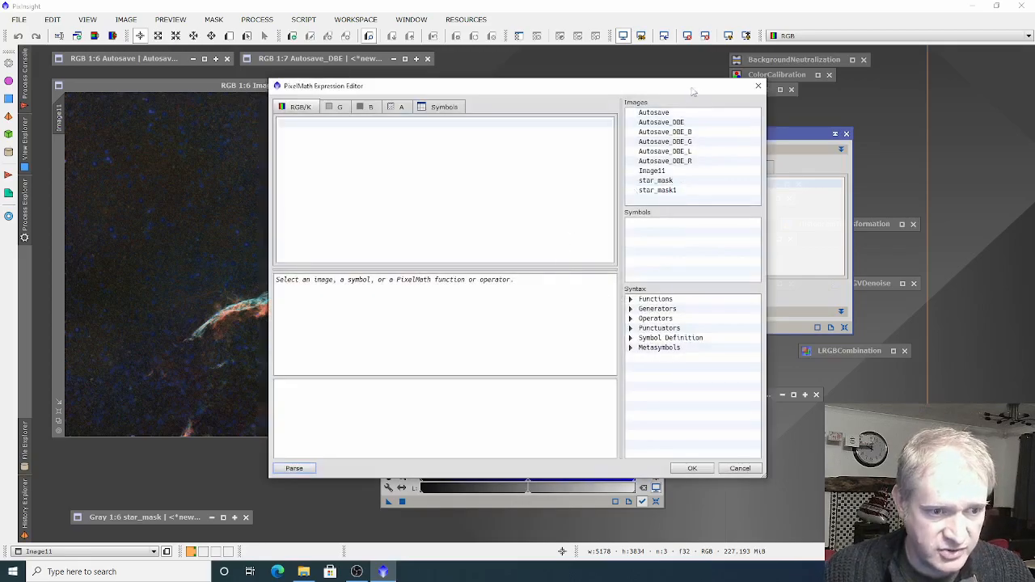
{"action": "left_click_drag", "start_coordinate": [562, 90], "coordinate": [720, 96]}
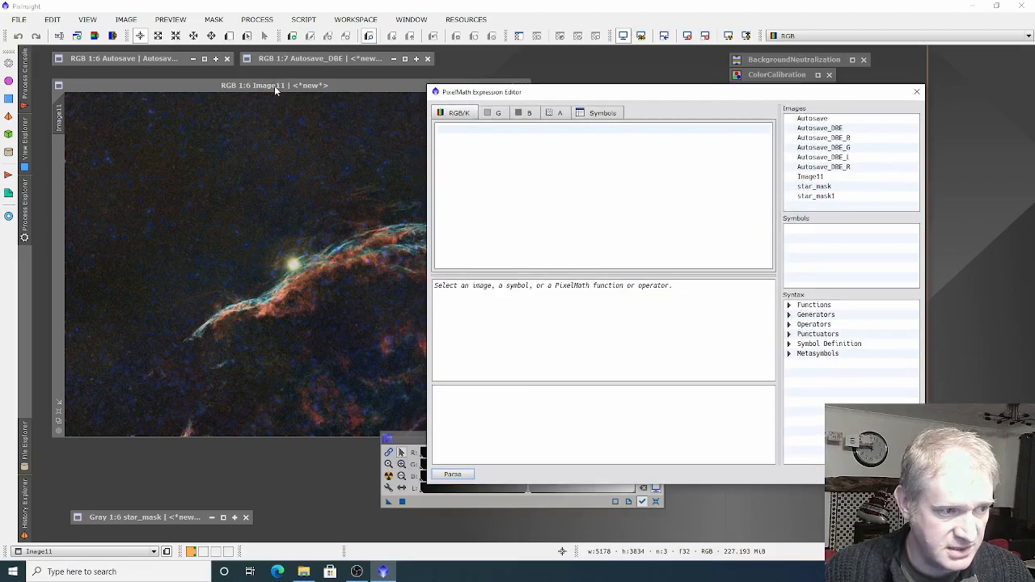
{"action": "double_click", "coordinate": [818, 179]}
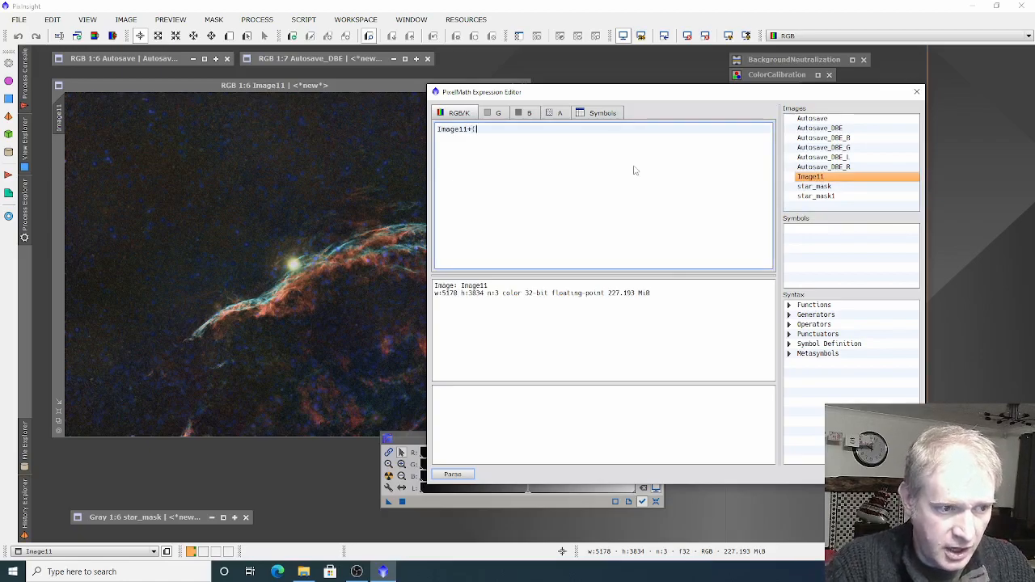
{"action": "left_click_drag", "start_coordinate": [789, 95], "coordinate": [613, 89]}
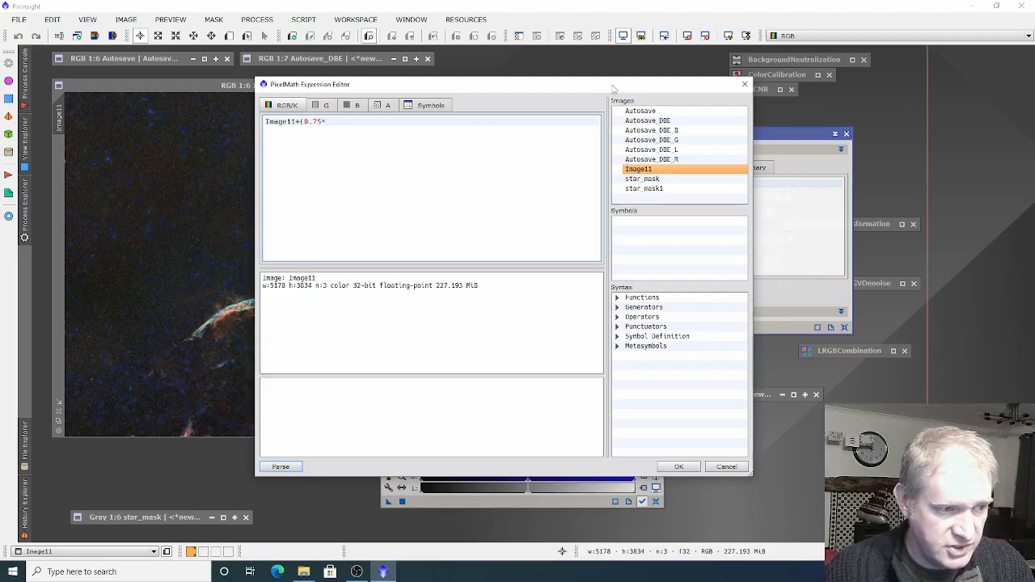
{"action": "left_click_drag", "start_coordinate": [710, 89], "coordinate": [590, 89]}
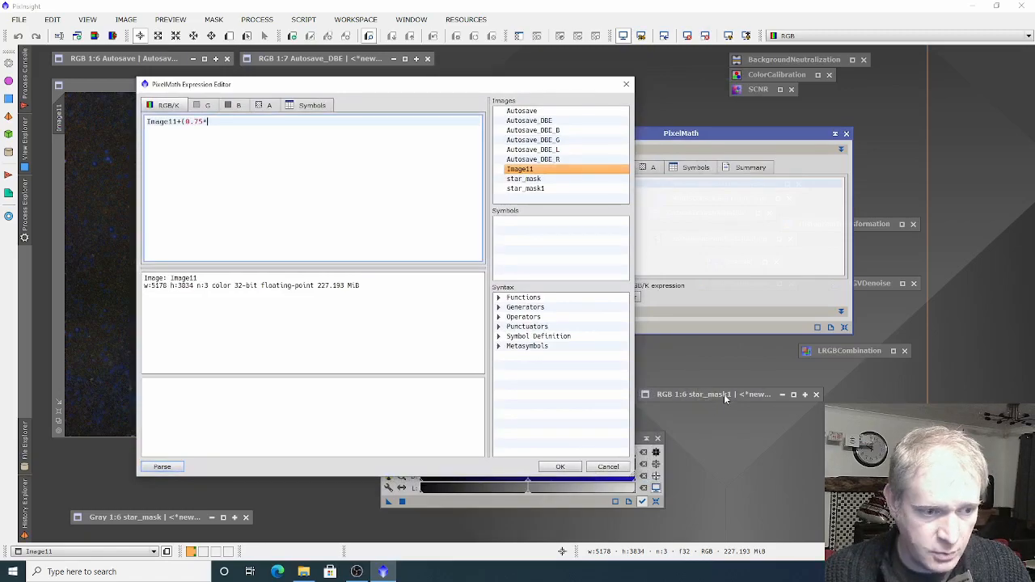
{"action": "double_click", "coordinate": [530, 189]}
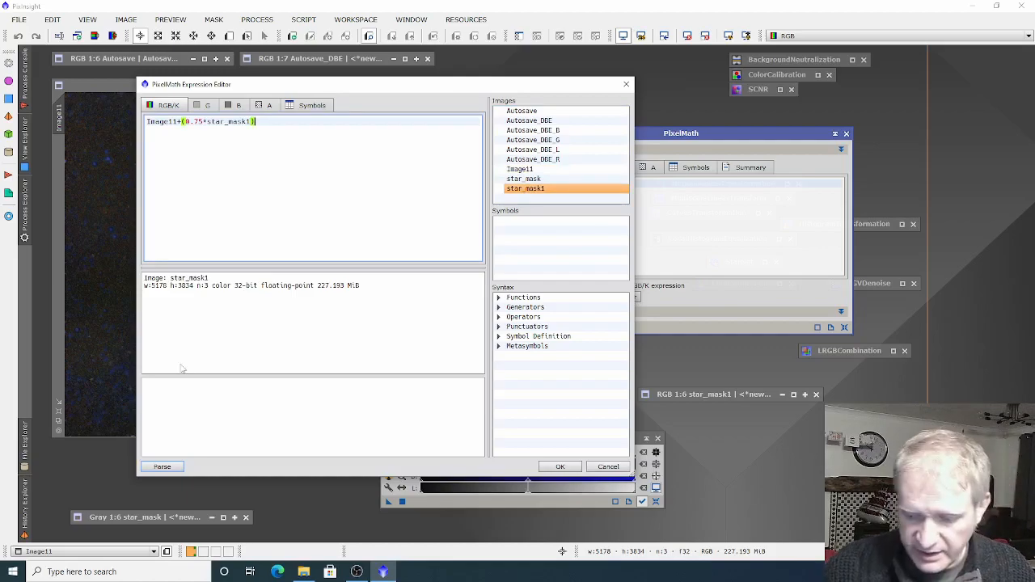
{"action": "left_click_drag", "start_coordinate": [464, 86], "coordinate": [570, 63]}
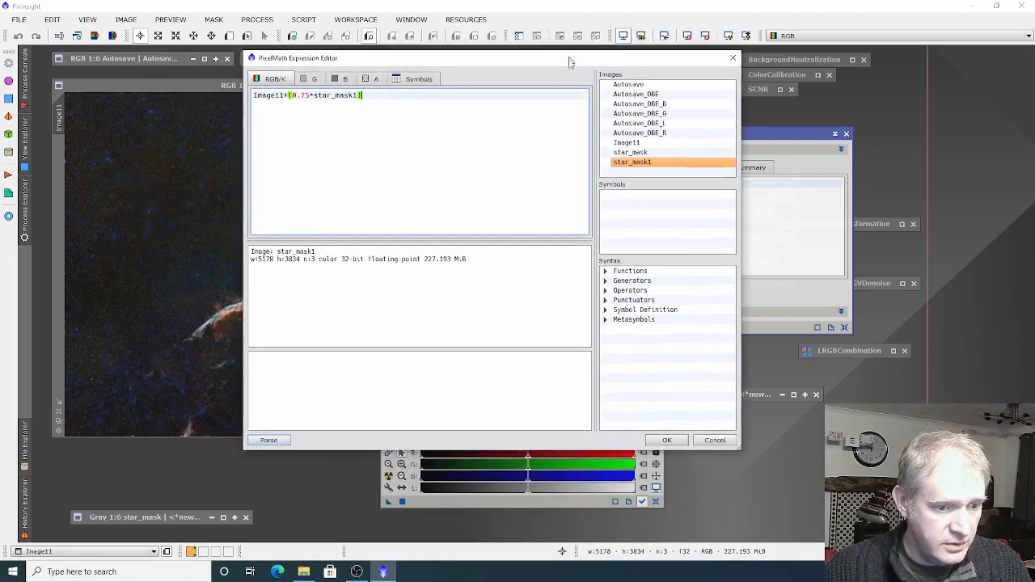
{"action": "left_click", "coordinate": [666, 444]}
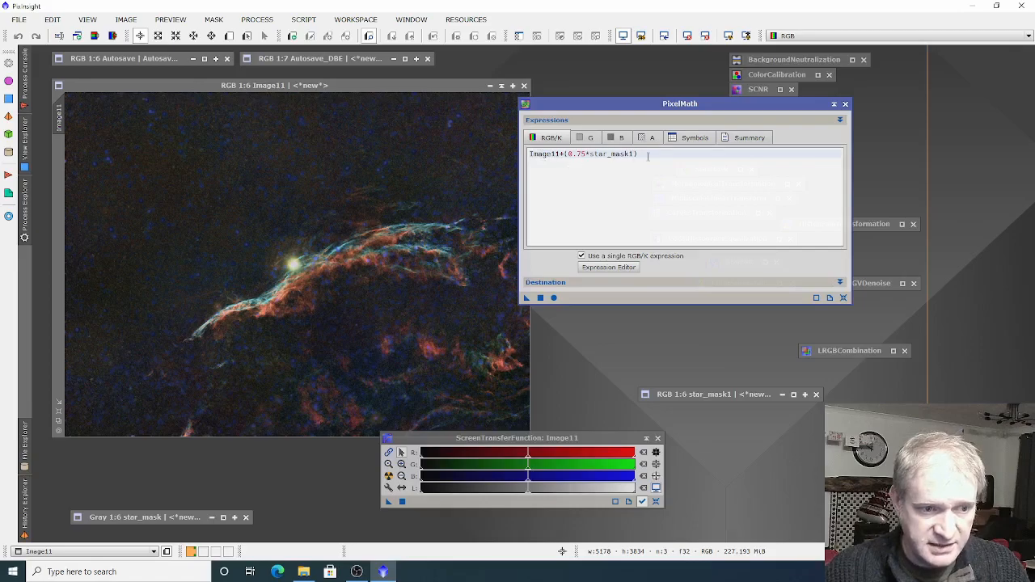
Try the PixelMath expression with the 0.75 star weight on Image11, and undo it.
{"action": "left_click", "coordinate": [541, 299]}
{"action": "left_click_drag", "start_coordinate": [669, 105], "coordinate": [744, 99]}
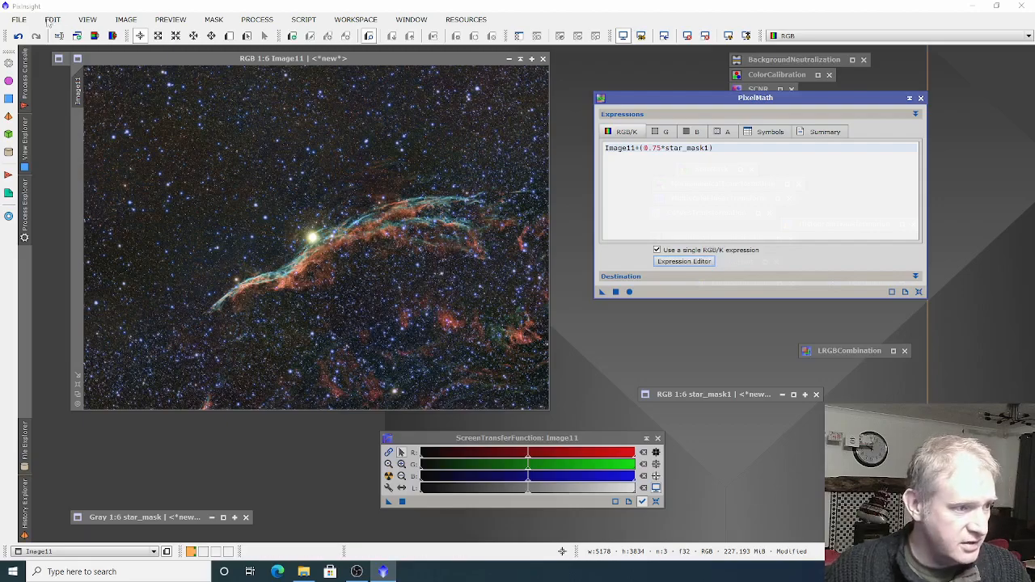
{"action": "left_click", "coordinate": [20, 36]}
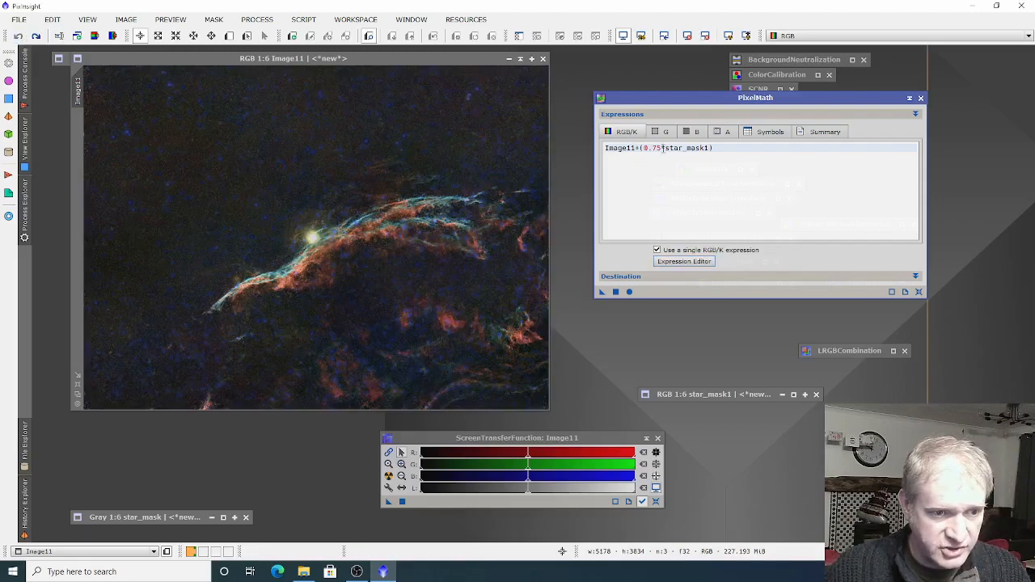
Change the star_mask1 multiplier in the PixelMath expression, apply it to Image11 and check the stars around the bright star.
{"action": "left_click", "coordinate": [684, 262]}
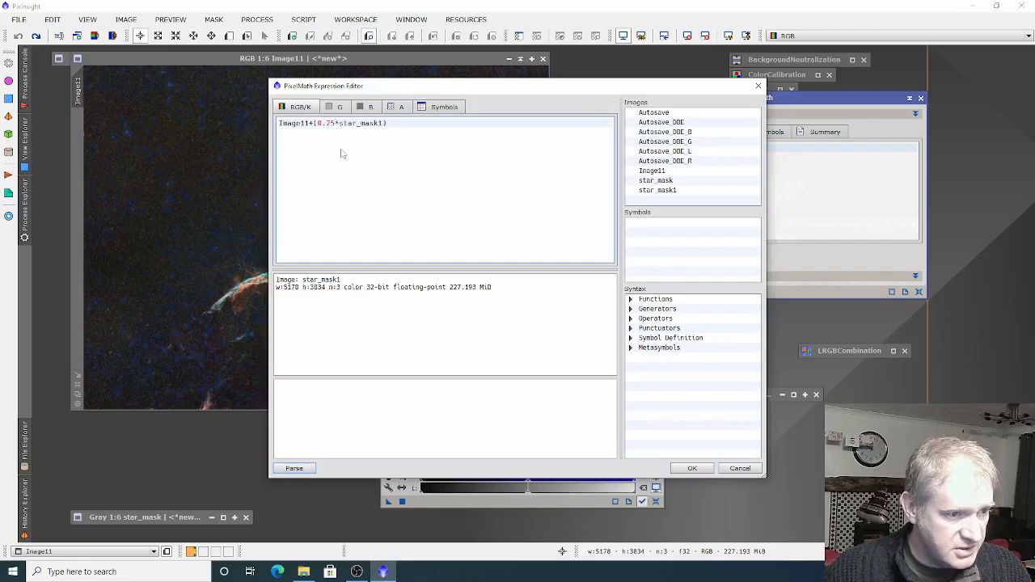
{"action": "key", "text": "BackSpace"}
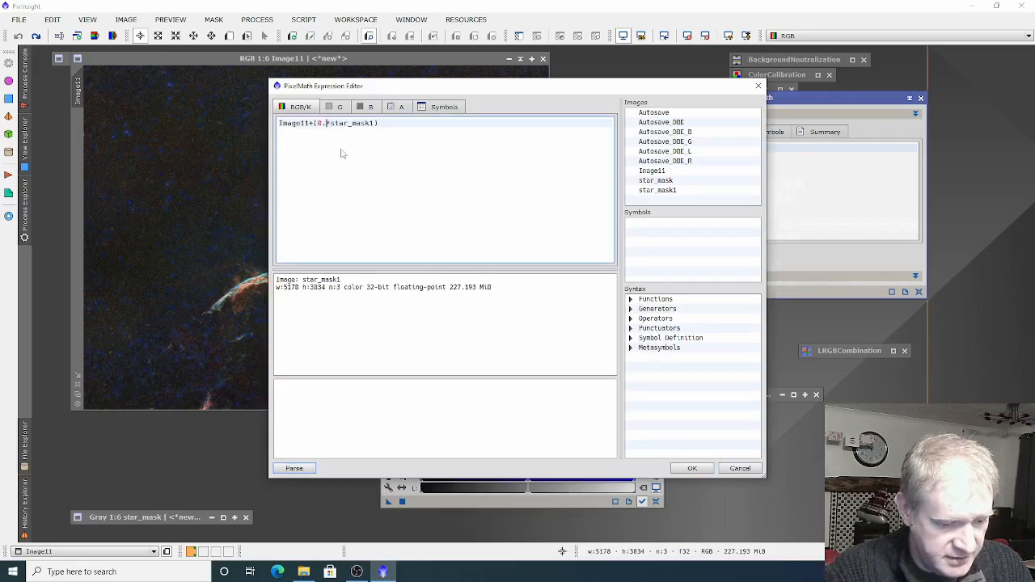
{"action": "type", "text": "5"}
{"action": "left_click", "coordinate": [691, 468]}
{"action": "left_click_drag", "start_coordinate": [375, 58], "coordinate": [369, 68]}
{"action": "scroll", "coordinate": [311, 242], "scroll_direction": "up", "scroll_amount": 6}
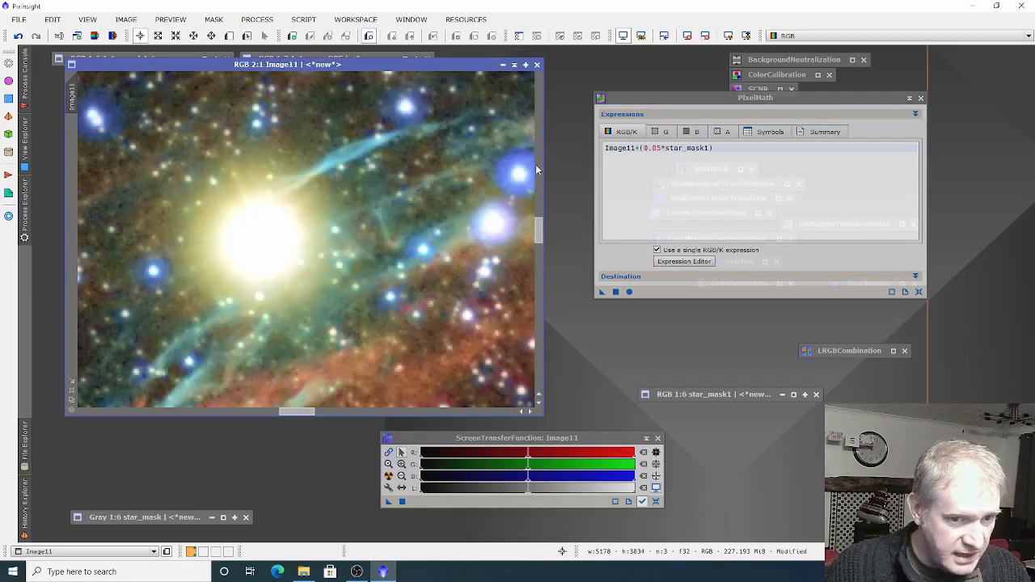
{"action": "scroll", "coordinate": [426, 217], "scroll_direction": "down", "scroll_amount": 6}
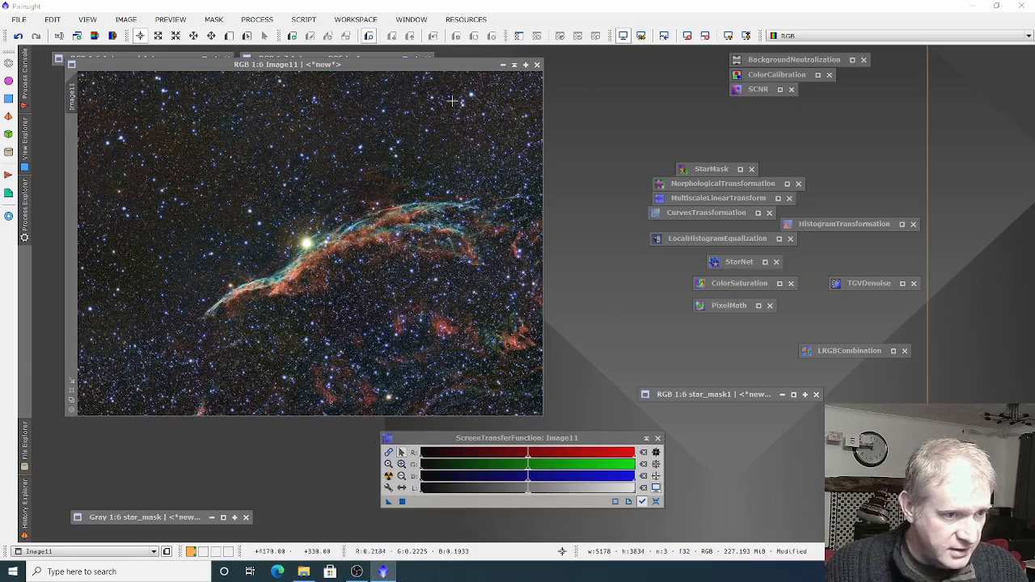
{"action": "left_click_drag", "start_coordinate": [455, 64], "coordinate": [469, 89]}
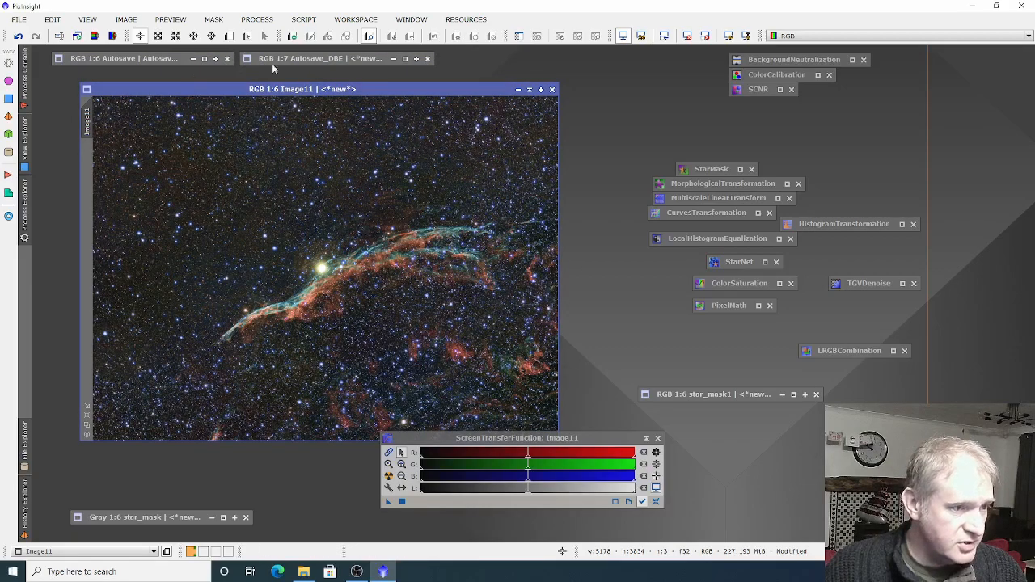
Create a preview on Image11 over the star field above the nebula and open it.
{"action": "left_click", "coordinate": [229, 36]}
{"action": "left_click_drag", "start_coordinate": [195, 144], "coordinate": [315, 253]}
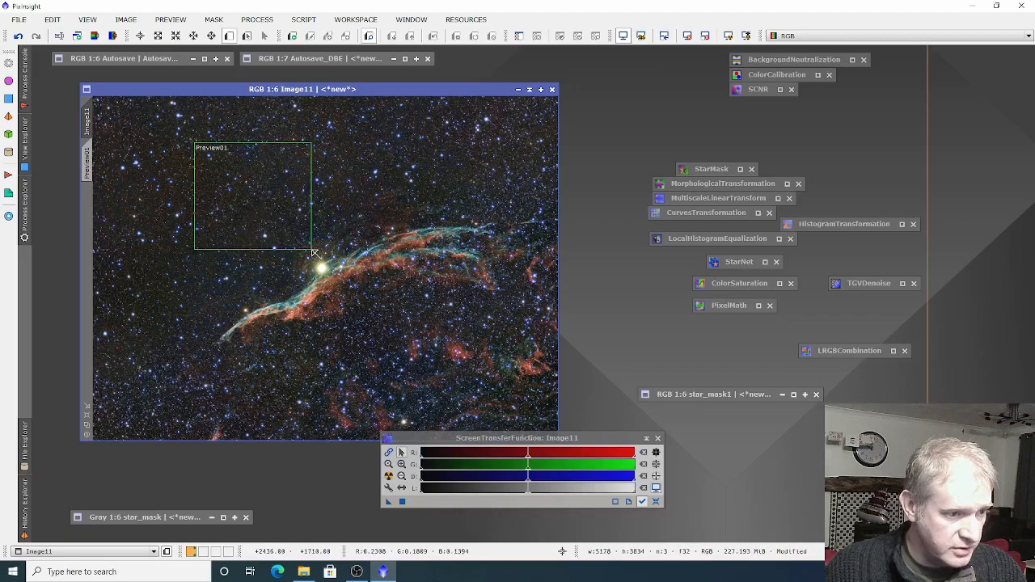
{"action": "left_click", "coordinate": [89, 160]}
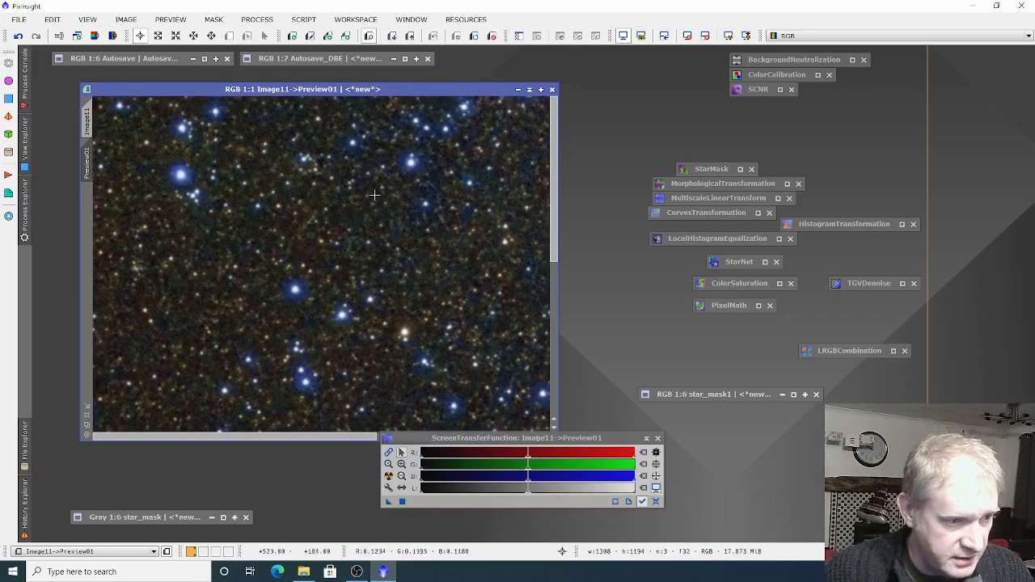
Test TGVDenoise in RGB/K mode on the preview, undo it to compare the noise, and return to the full image.
{"action": "double_click", "coordinate": [860, 283]}
{"action": "left_click_drag", "start_coordinate": [824, 89], "coordinate": [755, 89]}
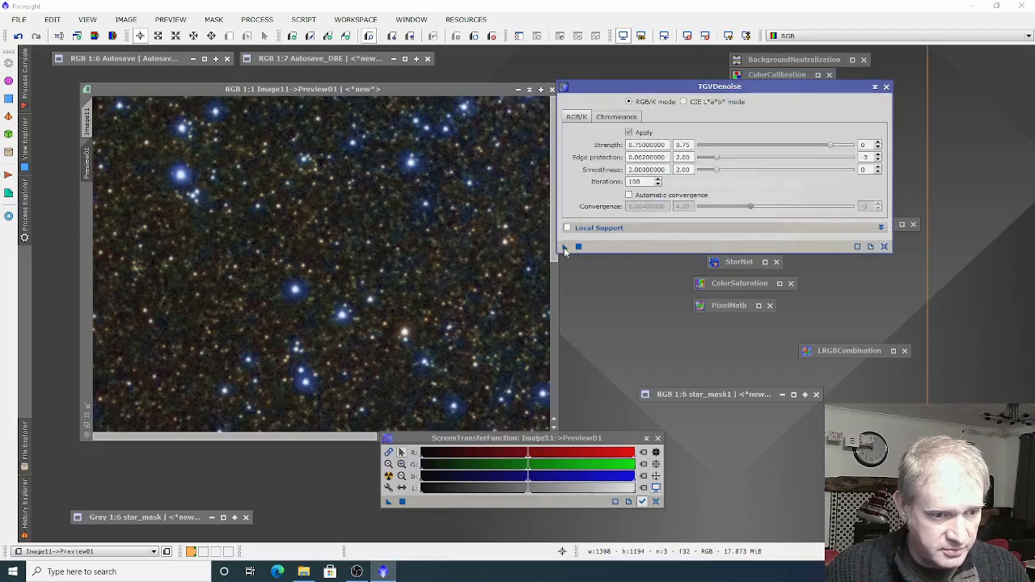
{"action": "left_click_drag", "start_coordinate": [394, 255], "coordinate": [366, 237]}
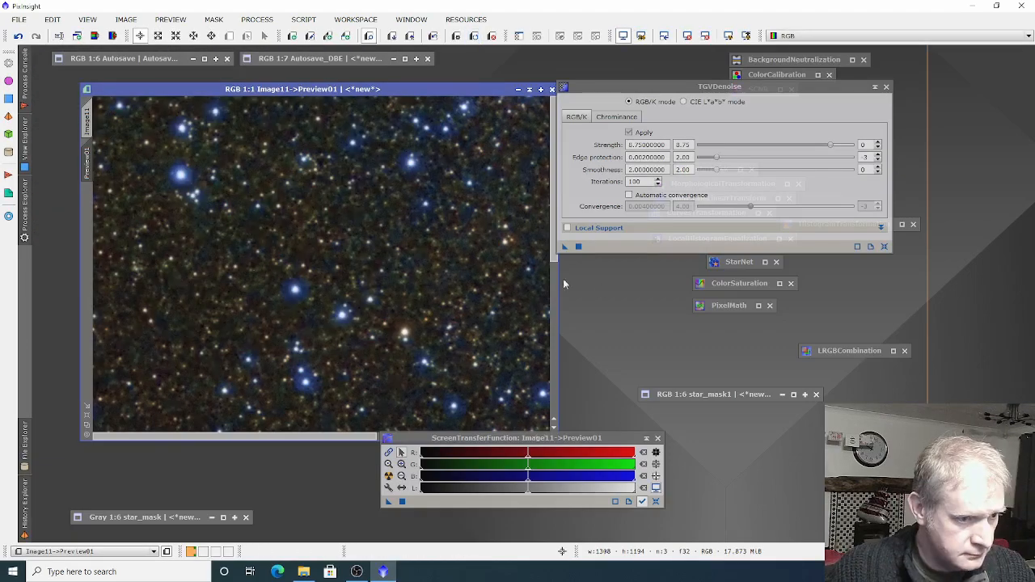
{"action": "scroll", "coordinate": [369, 243], "scroll_direction": "up", "scroll_amount": 2}
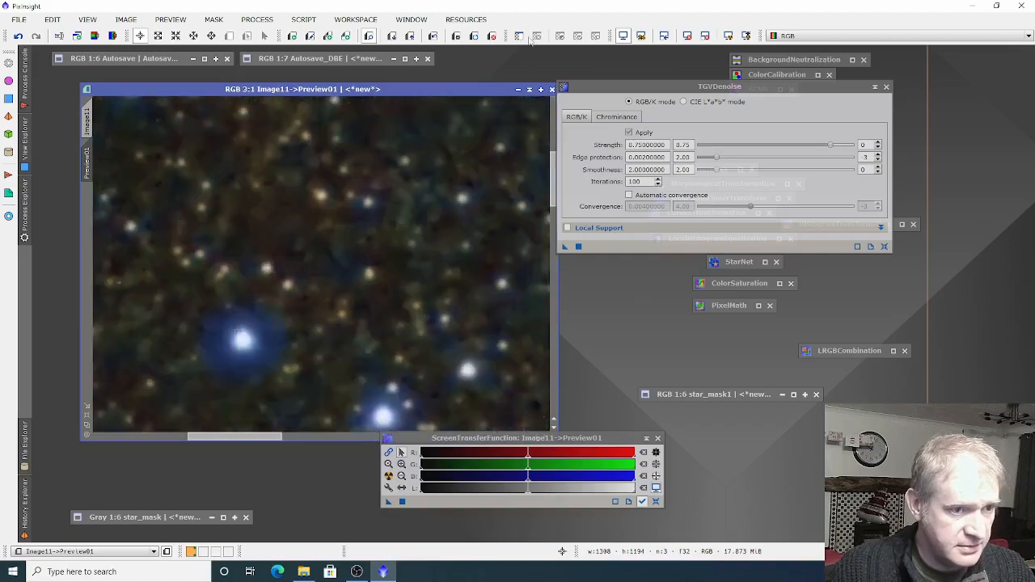
{"action": "left_click", "coordinate": [475, 41]}
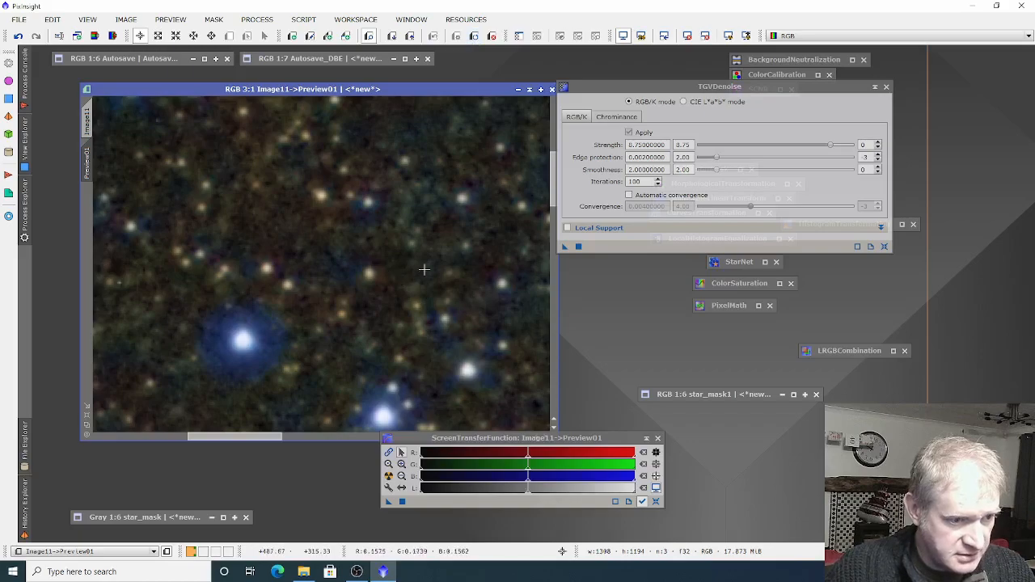
{"action": "left_click", "coordinate": [88, 122]}
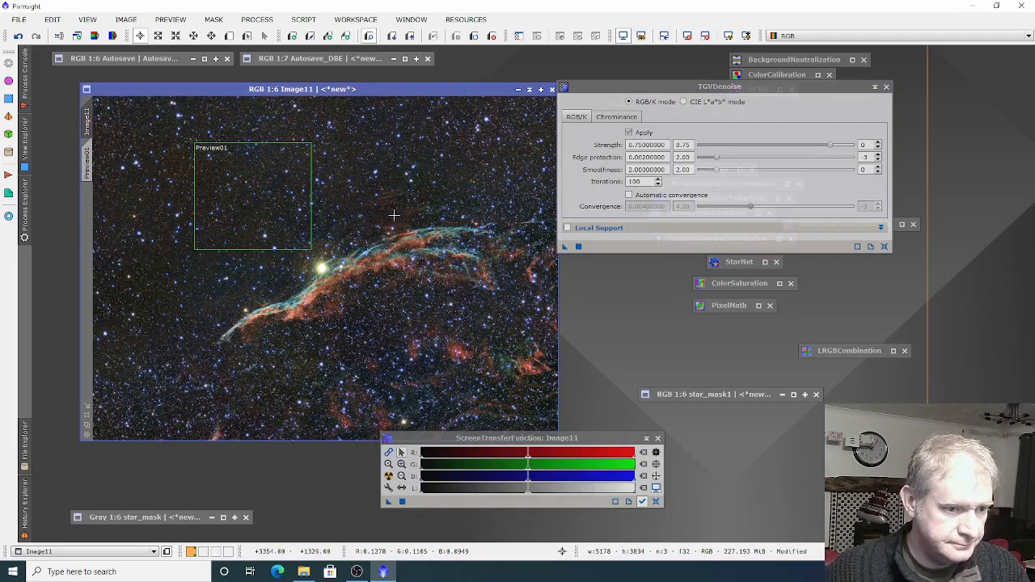
{"action": "scroll", "coordinate": [386, 220], "scroll_direction": "up", "scroll_amount": 4}
{"action": "scroll", "coordinate": [386, 220], "scroll_direction": "down", "scroll_amount": 3}
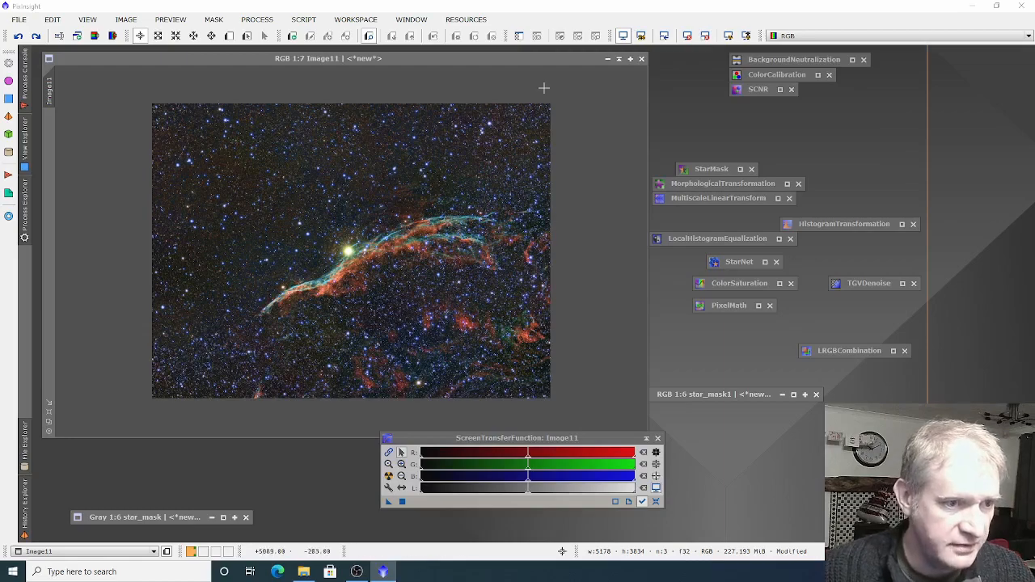
Save Image11 as the uncompressed TIFF file "West Veil reprocess.tif" with 32-bit IEEE 754 floating point samples.
{"action": "left_click_drag", "start_coordinate": [552, 55], "coordinate": [573, 56]}
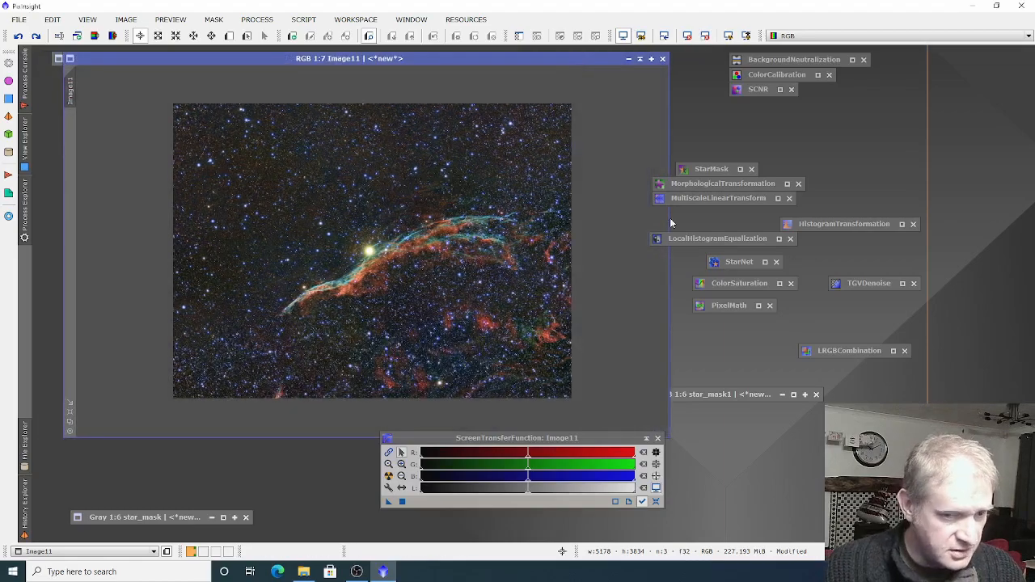
{"action": "left_click", "coordinate": [19, 20]}
{"action": "left_click", "coordinate": [50, 129]}
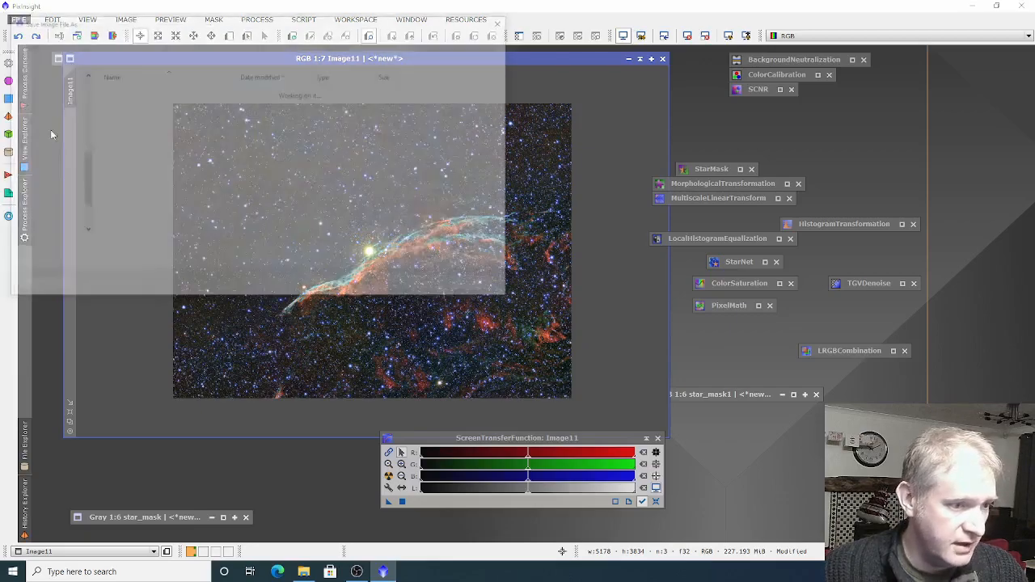
{"action": "type", "text": "West Veil repro"}
{"action": "left_click", "coordinate": [424, 287]}
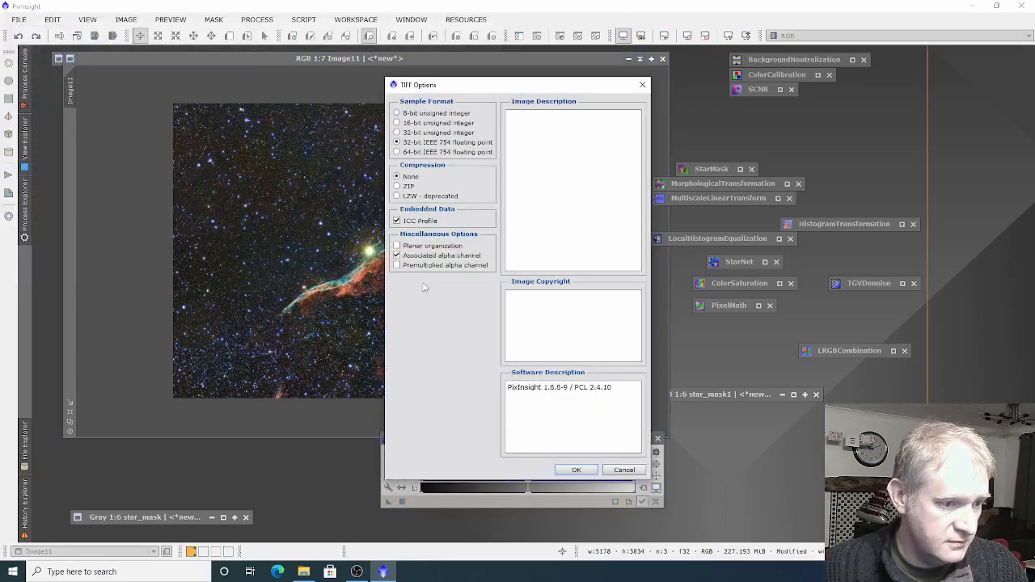
{"action": "left_click", "coordinate": [577, 472]}
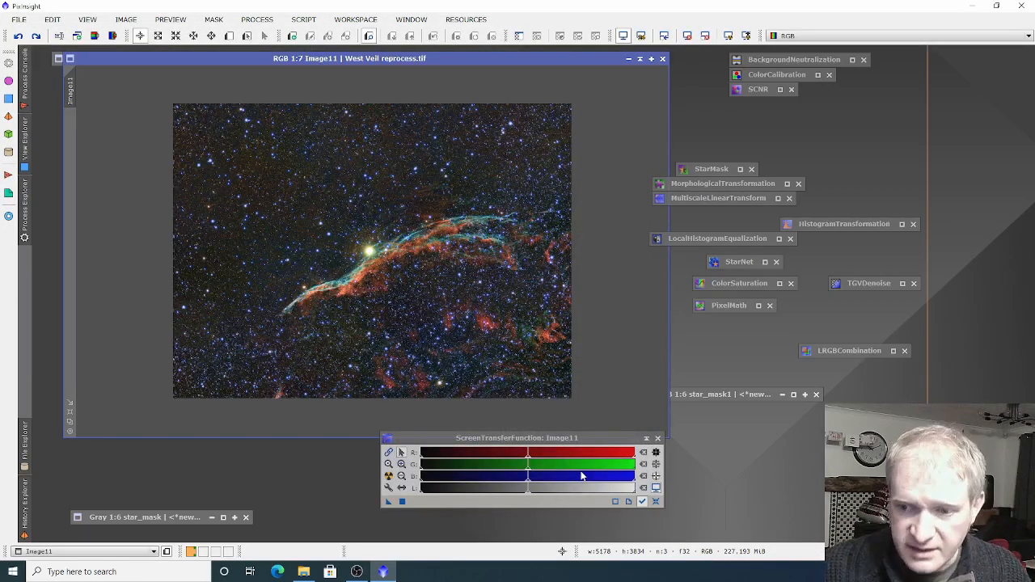